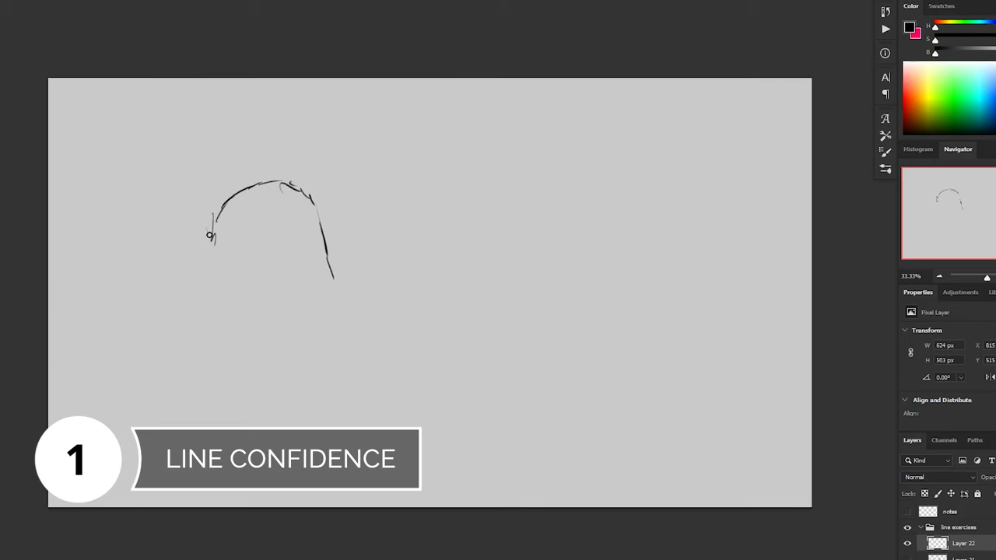
# Close the wobbly head outline, then scribble a multi-loop ellipse and cross it out with an X.
pyautogui.moveTo(209, 235)
pyautogui.mouseDown()
pyautogui.moveTo(216, 288)
pyautogui.moveTo(258, 309)
pyautogui.moveTo(325, 283)
pyautogui.moveTo(320, 300)
pyautogui.mouseUp()
pyautogui.moveTo(346, 219); pyautogui.dragTo(380, 253)
pyautogui.moveTo(379, 213); pyautogui.dragTo(345, 262)
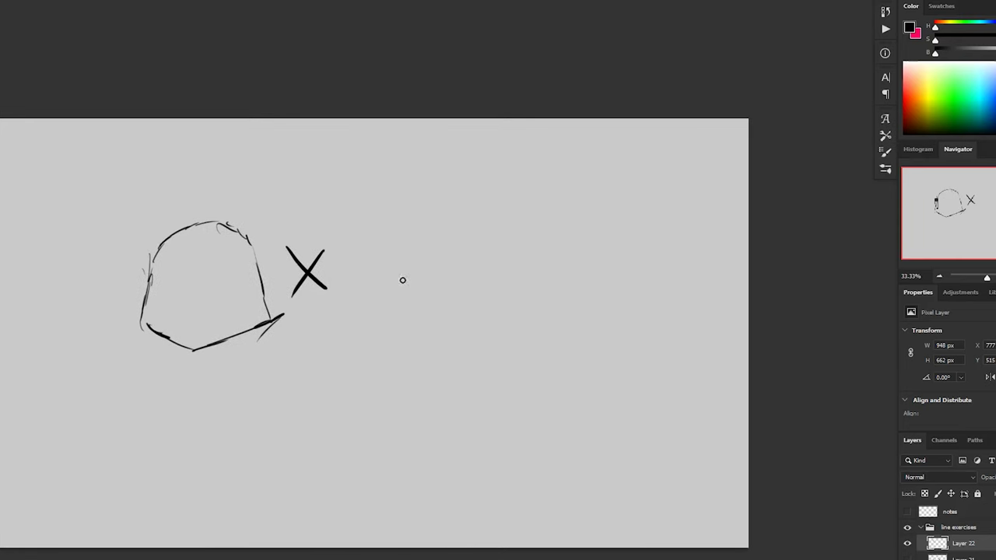
pyautogui.moveTo(403, 280)
pyautogui.mouseDown()
pyautogui.moveTo(514, 283)
pyautogui.moveTo(383, 305)
pyautogui.moveTo(527, 250)
pyautogui.moveTo(393, 339)
pyautogui.moveTo(463, 215)
pyautogui.moveTo(474, 320)
pyautogui.moveTo(506, 313)
pyautogui.moveTo(416, 325)
pyautogui.moveTo(404, 340)
pyautogui.moveTo(508, 299)
pyautogui.moveTo(396, 349)
pyautogui.moveTo(410, 236)
pyautogui.moveTo(520, 222)
pyautogui.moveTo(431, 380)
pyautogui.mouseUp()
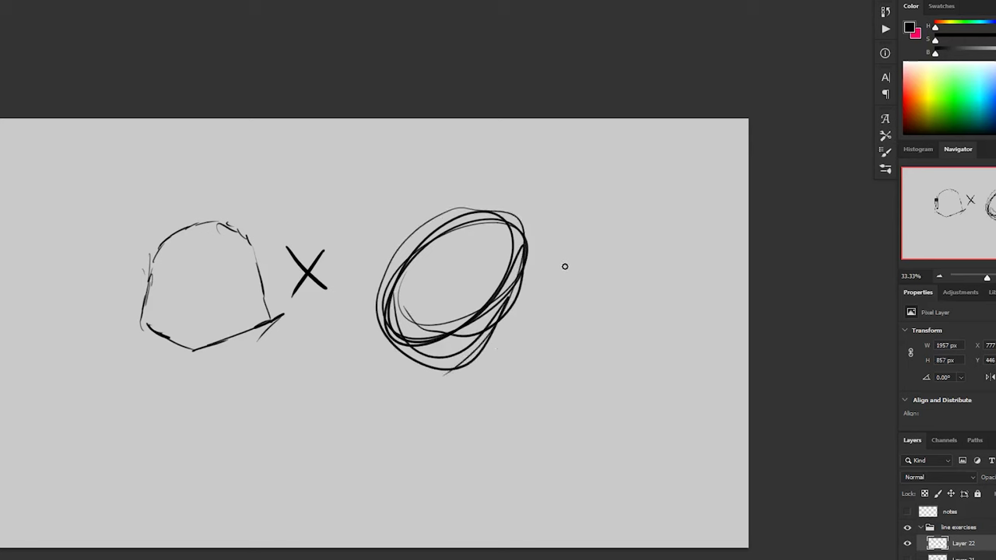
pyautogui.moveTo(562, 267); pyautogui.dragTo(613, 313)
pyautogui.moveTo(610, 261); pyautogui.dragTo(542, 333)
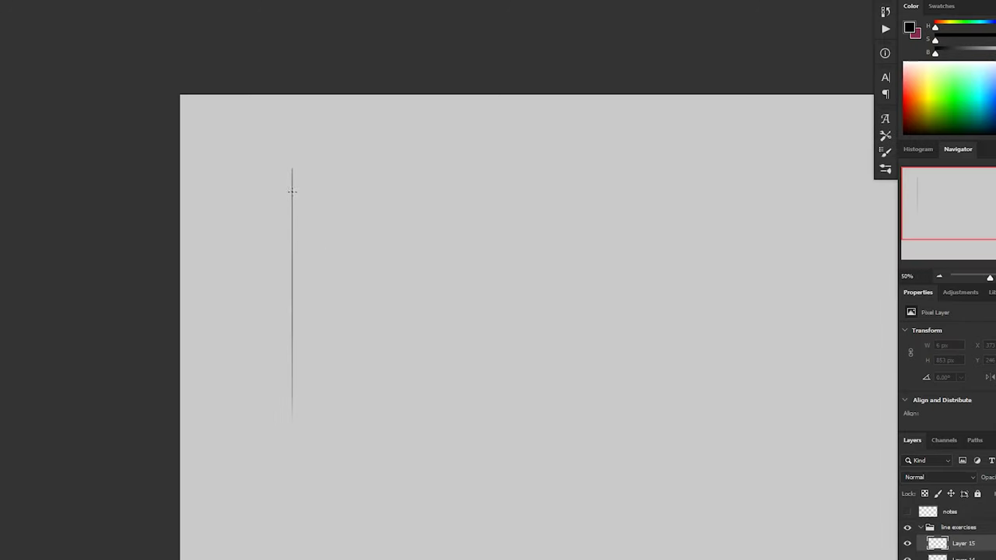
# Draw the first horizontal line from the corner and label the exercise x8.
pyautogui.moveTo(291, 191); pyautogui.dragTo(527, 191)
pyautogui.moveTo(429, 340)
pyautogui.mouseDown()
pyautogui.moveTo(560, 393)
pyautogui.moveTo(534, 385)
pyautogui.mouseUp()
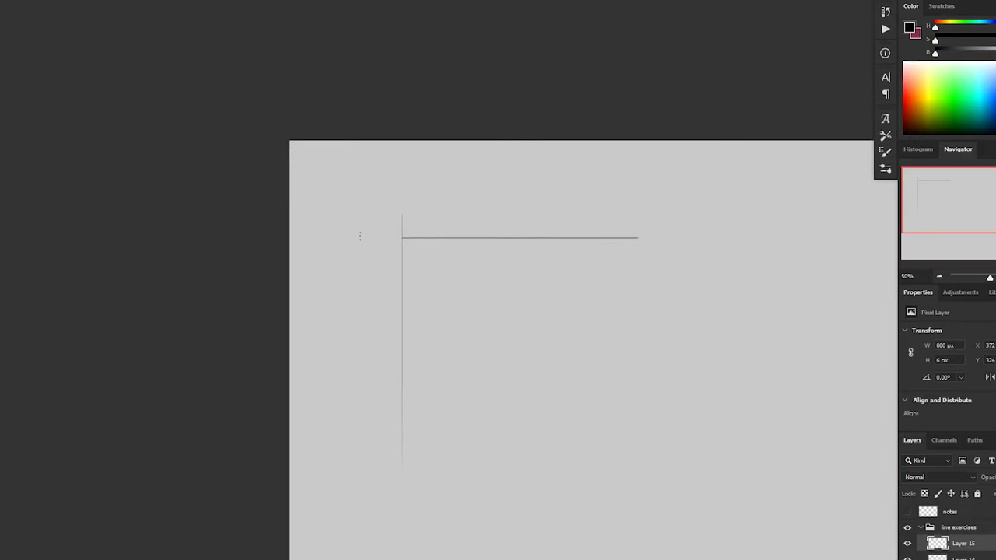
pyautogui.moveTo(334, 237); pyautogui.dragTo(340, 244)
pyautogui.moveTo(340, 236)
pyautogui.mouseDown()
pyautogui.moveTo(334, 243)
pyautogui.moveTo(449, 249)
pyautogui.mouseUp()
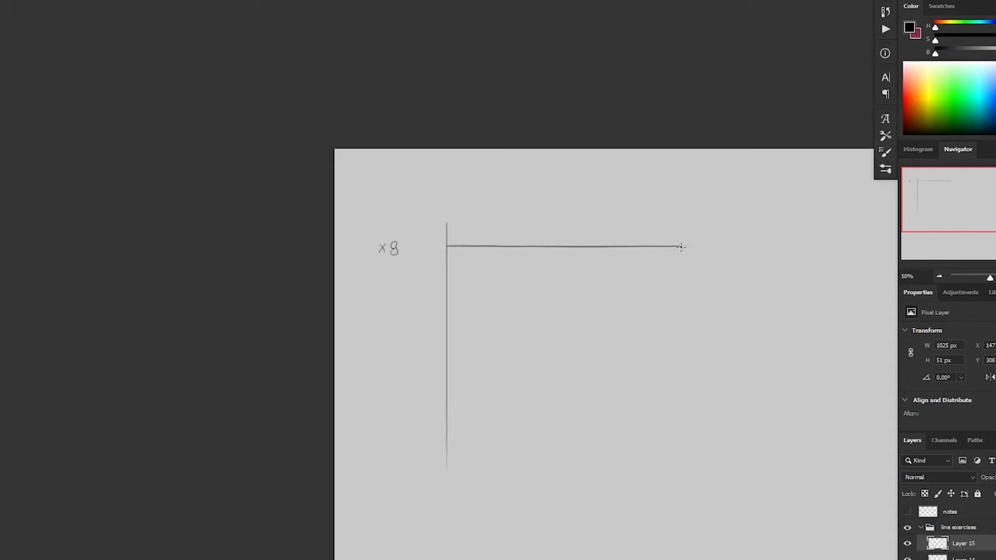
# Darken the top line, then draw a second parallel line below and retrace it several times.
pyautogui.moveTo(527, 248); pyautogui.dragTo(682, 247)
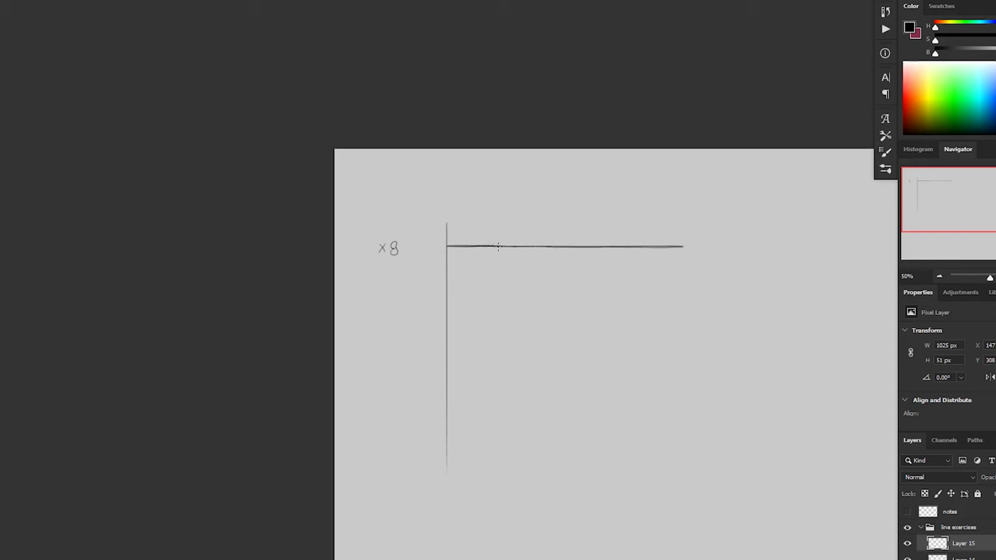
pyautogui.moveTo(497, 246); pyautogui.dragTo(511, 218)
pyautogui.moveTo(459, 244); pyautogui.dragTo(716, 244)
pyautogui.moveTo(482, 245); pyautogui.dragTo(700, 245)
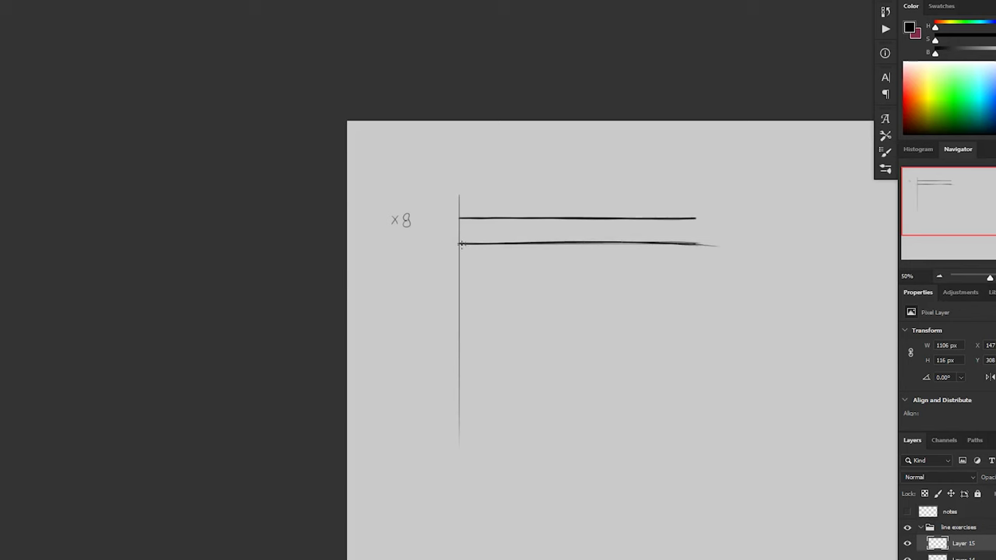
pyautogui.moveTo(460, 244); pyautogui.dragTo(700, 245)
pyautogui.moveTo(470, 244); pyautogui.dragTo(700, 244)
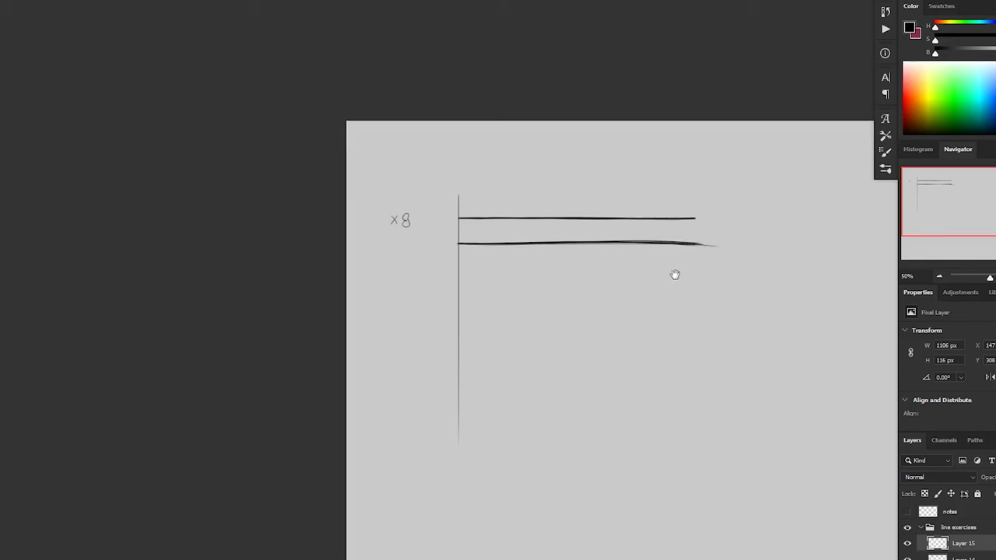
pyautogui.hscroll(2, 674, 273)
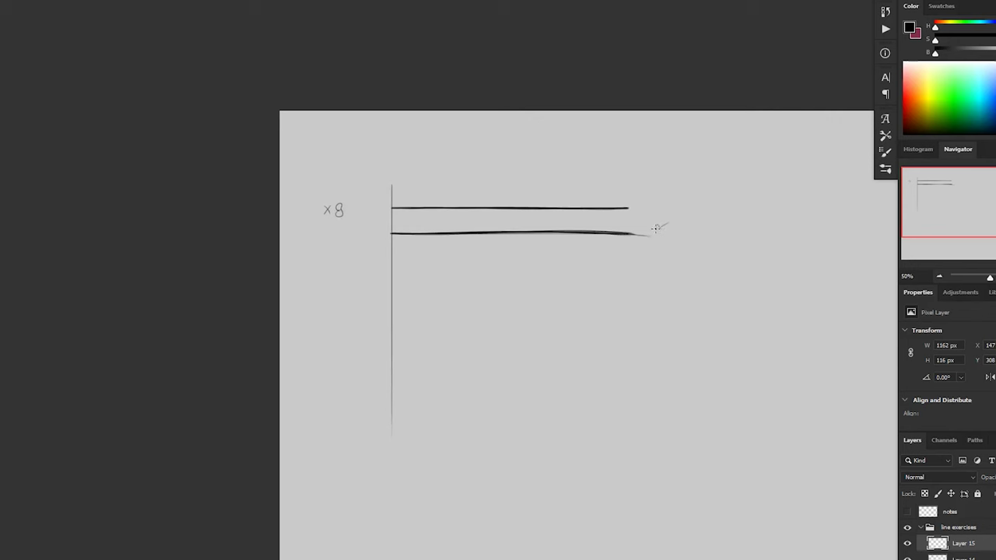
# Add feathery strokes right of the lower line, then draw and darken a third thin line.
pyautogui.moveTo(689, 224)
pyautogui.mouseDown()
pyautogui.moveTo(720, 217)
pyautogui.moveTo(739, 228)
pyautogui.mouseUp()
pyautogui.scroll(-1, 733, 337)
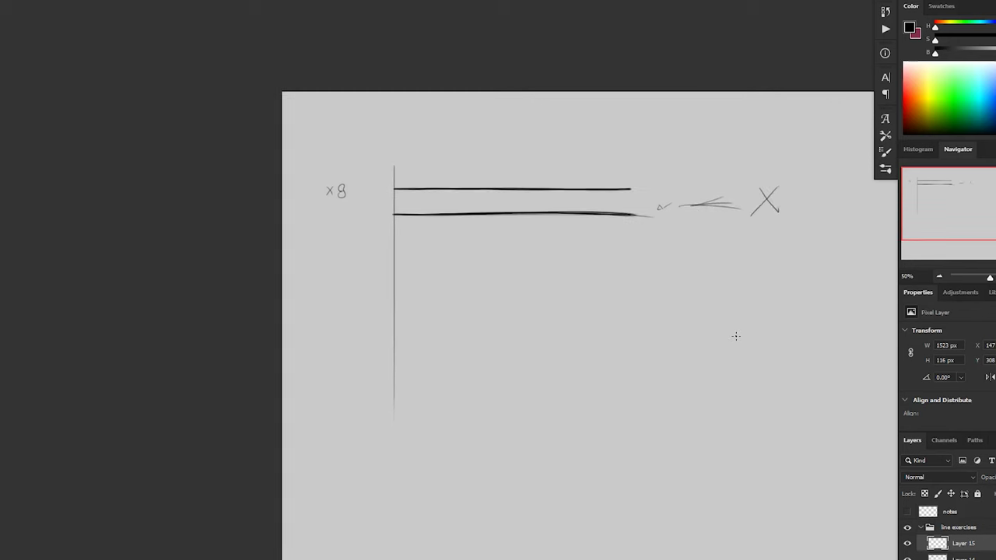
pyautogui.moveTo(395, 244); pyautogui.dragTo(635, 244)
pyautogui.hscroll(-2, 446, 256)
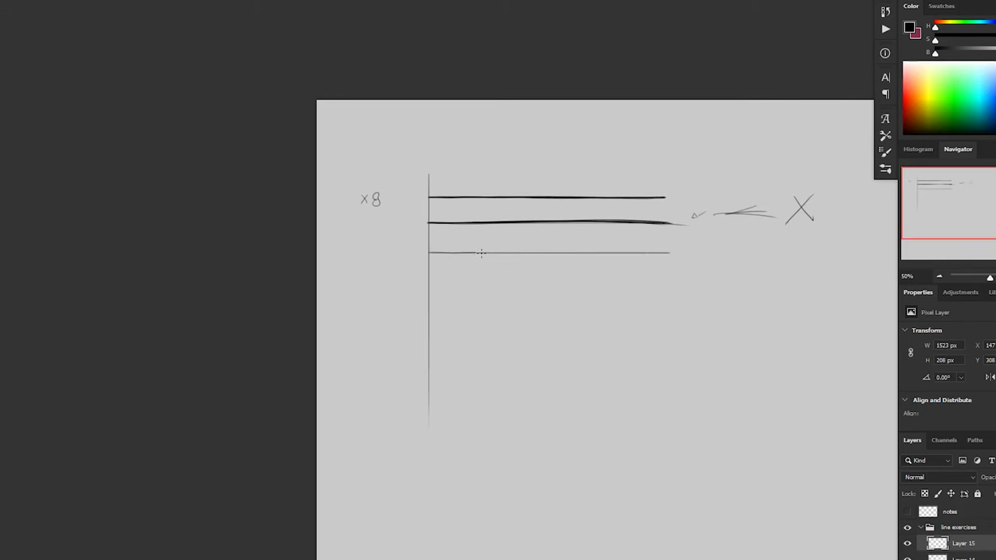
pyautogui.moveTo(481, 253); pyautogui.dragTo(625, 254)
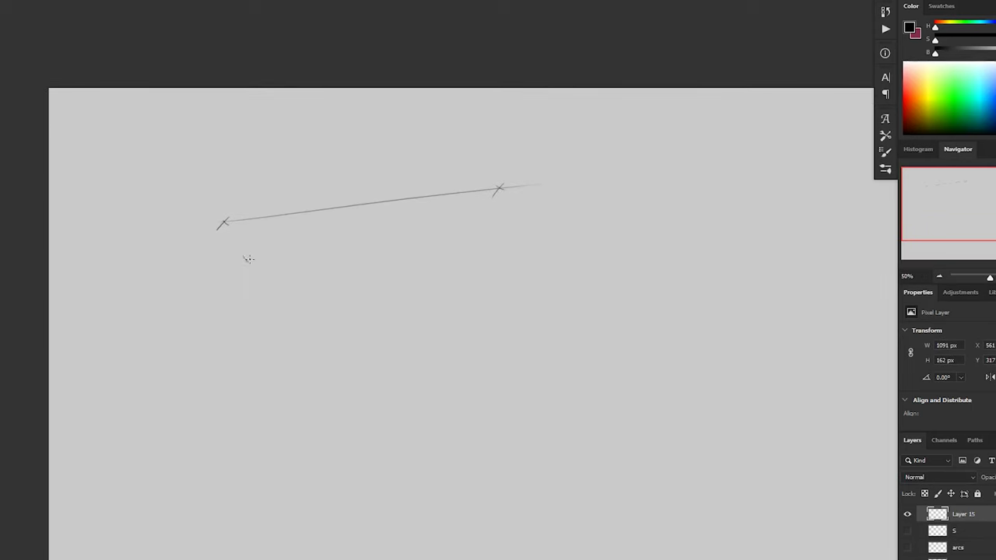
# Mark endpoints and join the second and third pairs of X marks with straight lines.
pyautogui.click(403, 260)
pyautogui.moveTo(399, 280); pyautogui.dragTo(572, 278)
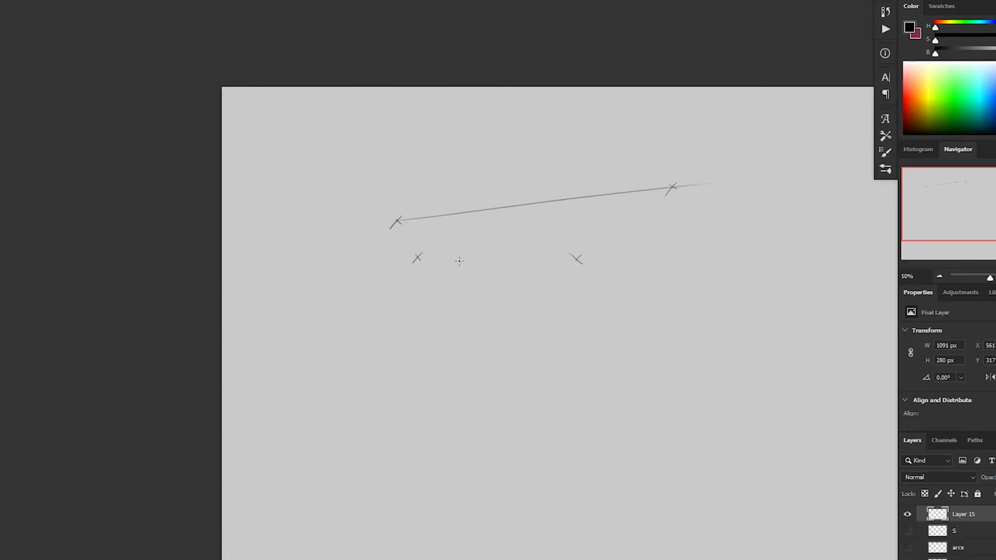
pyautogui.moveTo(417, 258); pyautogui.dragTo(628, 255)
pyautogui.moveTo(423, 311)
pyautogui.mouseDown()
pyautogui.moveTo(320, 308)
pyautogui.moveTo(304, 273)
pyautogui.mouseUp()
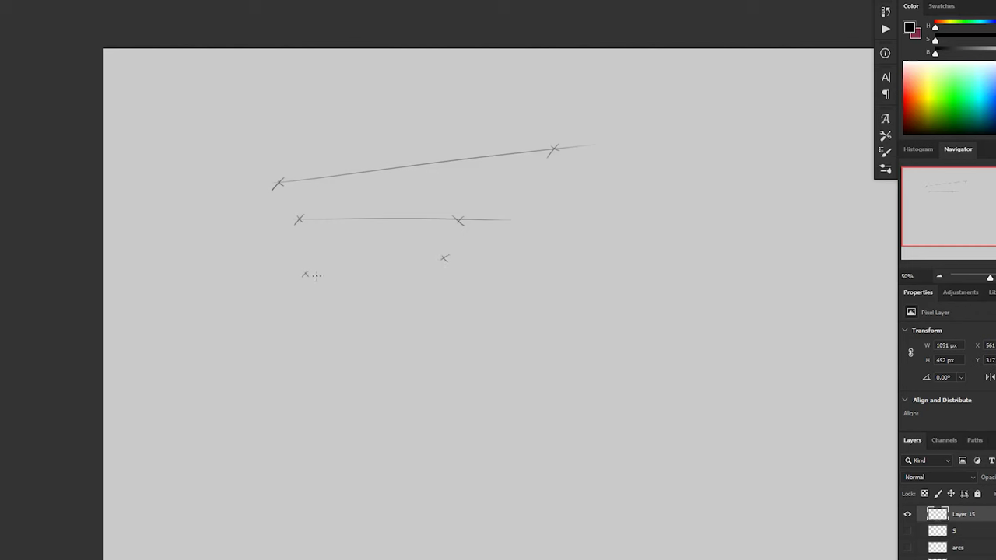
pyautogui.moveTo(248, 285); pyautogui.dragTo(524, 251)
# Place a lower-left endpoint and a target X, then draw a long angled line through them.
pyautogui.moveTo(446, 304); pyautogui.dragTo(362, 285)
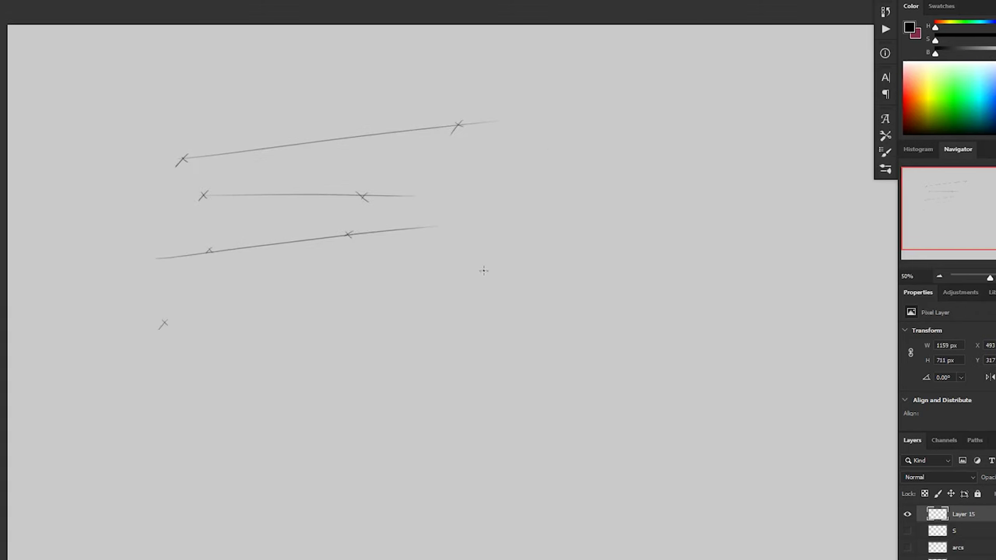
pyautogui.moveTo(490, 265); pyautogui.dragTo(499, 273)
pyautogui.moveTo(499, 264); pyautogui.dragTo(490, 274)
pyautogui.moveTo(156, 325); pyautogui.dragTo(601, 259)
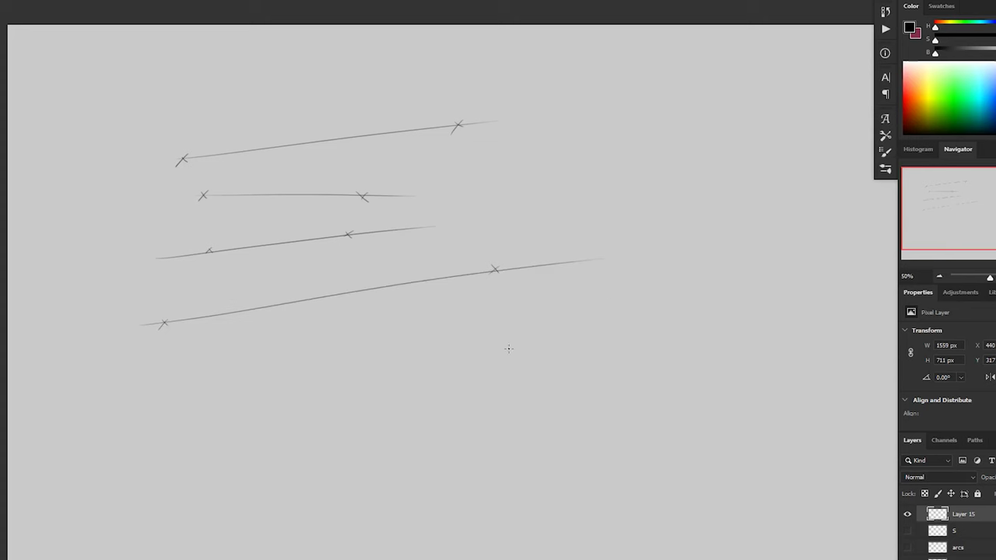
pyautogui.scroll(-2, 506, 347)
pyautogui.hscroll(-1, 507, 347)
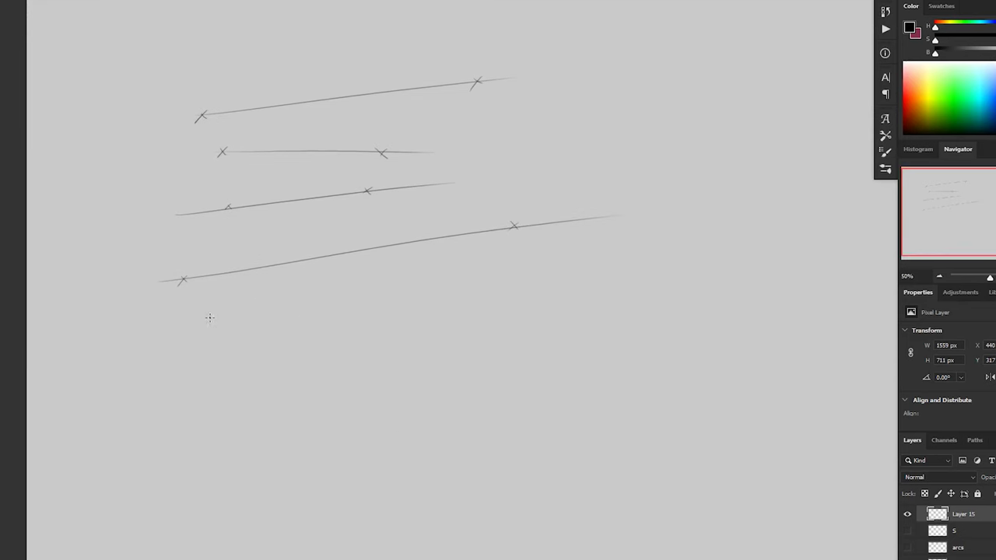
pyautogui.moveTo(197, 330); pyautogui.dragTo(333, 255)
# Place a new pair of X marks below the lines.
pyautogui.scroll(-2, 379, 324)
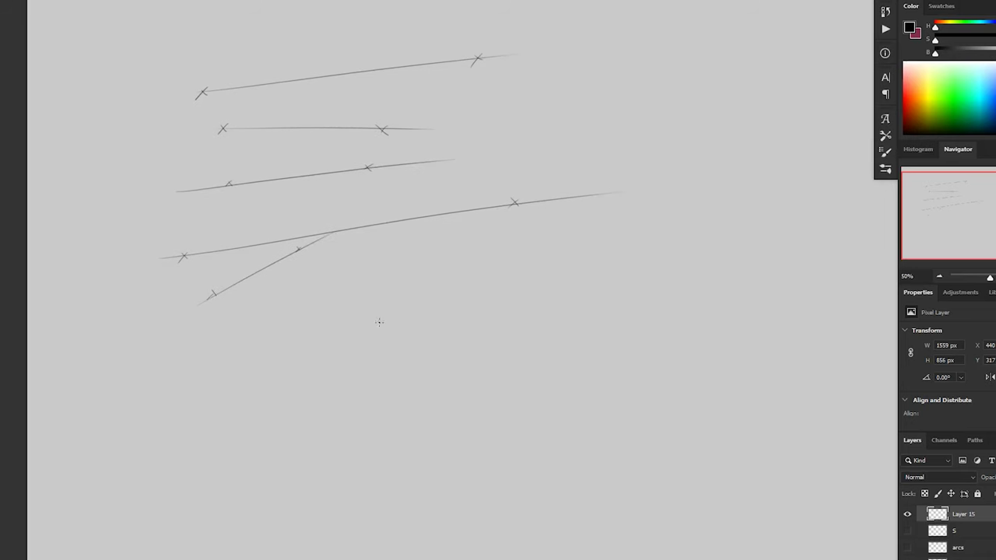
pyautogui.moveTo(477, 365); pyautogui.dragTo(486, 374)
pyautogui.moveTo(486, 365); pyautogui.dragTo(478, 375)
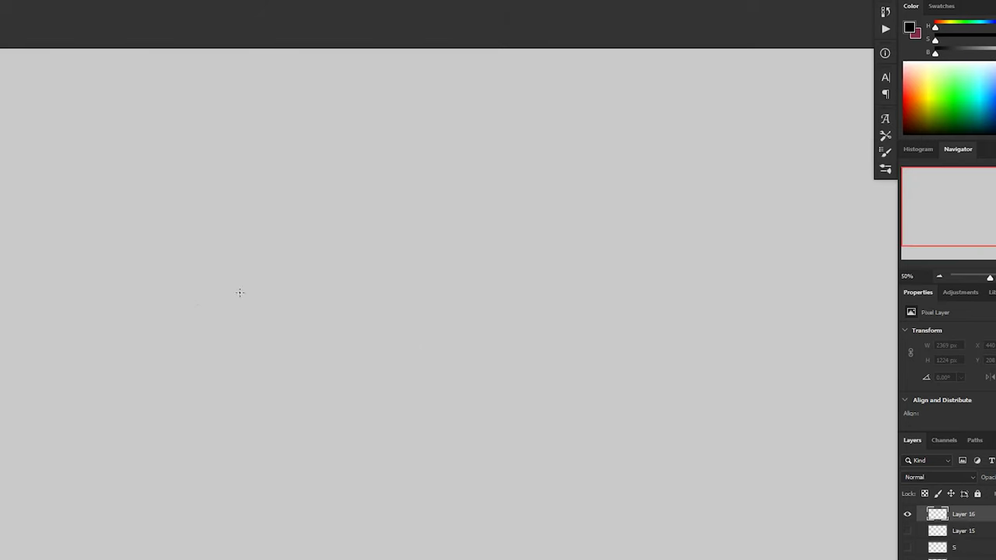
# Draw six straight rays that all cross at one central point to form a starburst.
pyautogui.moveTo(195, 309); pyautogui.dragTo(491, 244)
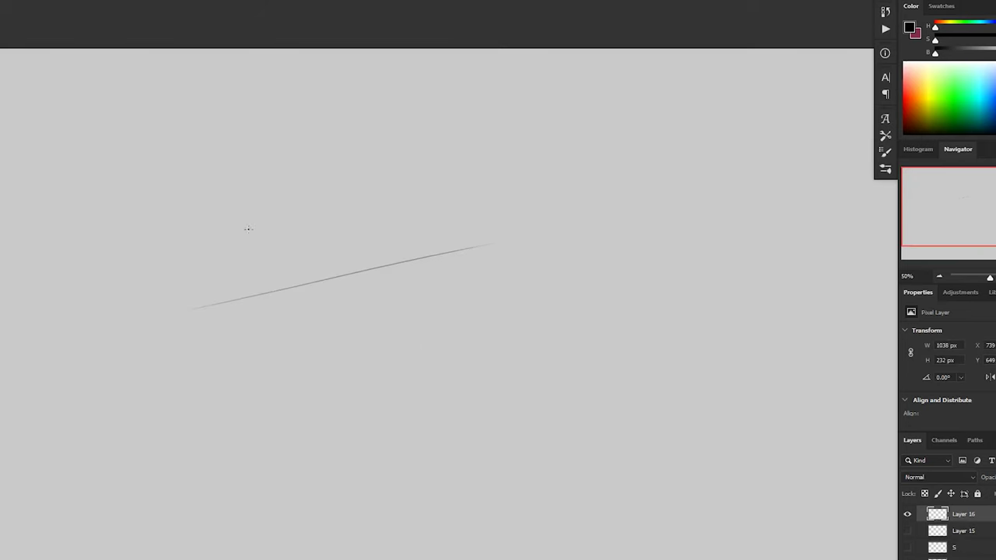
pyautogui.moveTo(242, 202); pyautogui.dragTo(463, 389)
pyautogui.moveTo(350, 168); pyautogui.dragTo(311, 381)
pyautogui.moveTo(193, 360); pyautogui.dragTo(424, 224)
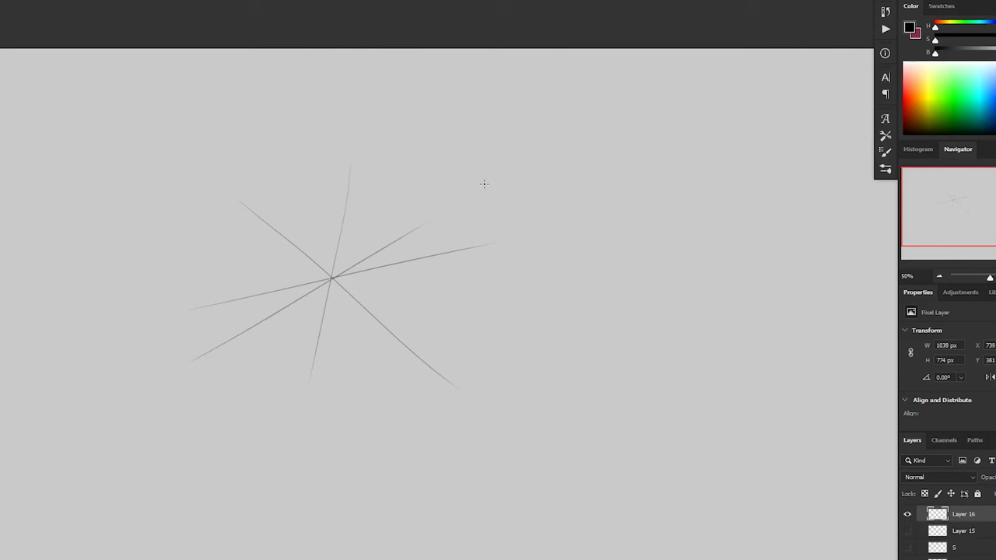
pyautogui.moveTo(250, 260); pyautogui.dragTo(474, 313)
pyautogui.moveTo(338, 270); pyautogui.dragTo(276, 368)
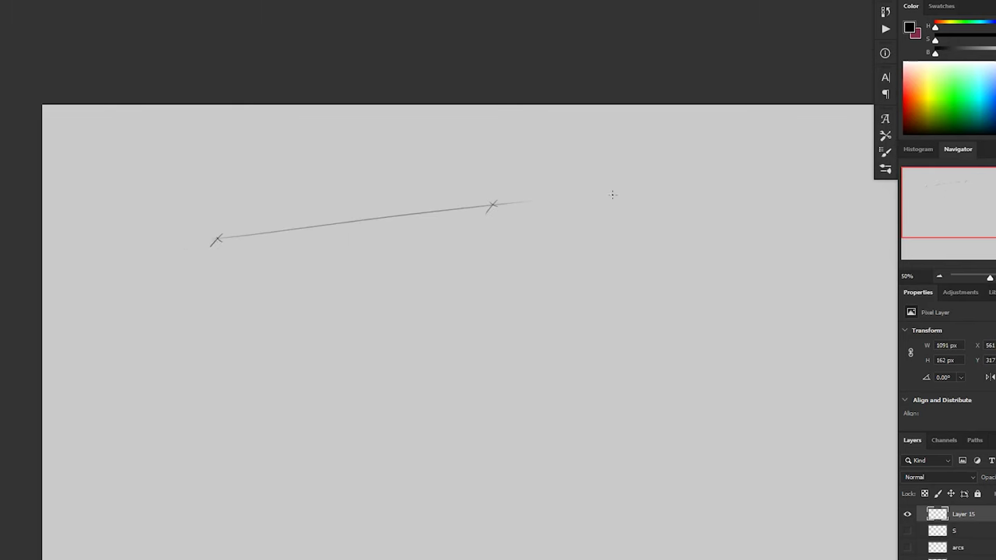
# Join two X marks with a line, place a new X pair and connect it, then add another mark.
pyautogui.moveTo(274, 380); pyautogui.dragTo(281, 364)
pyautogui.moveTo(246, 260); pyautogui.dragTo(240, 263)
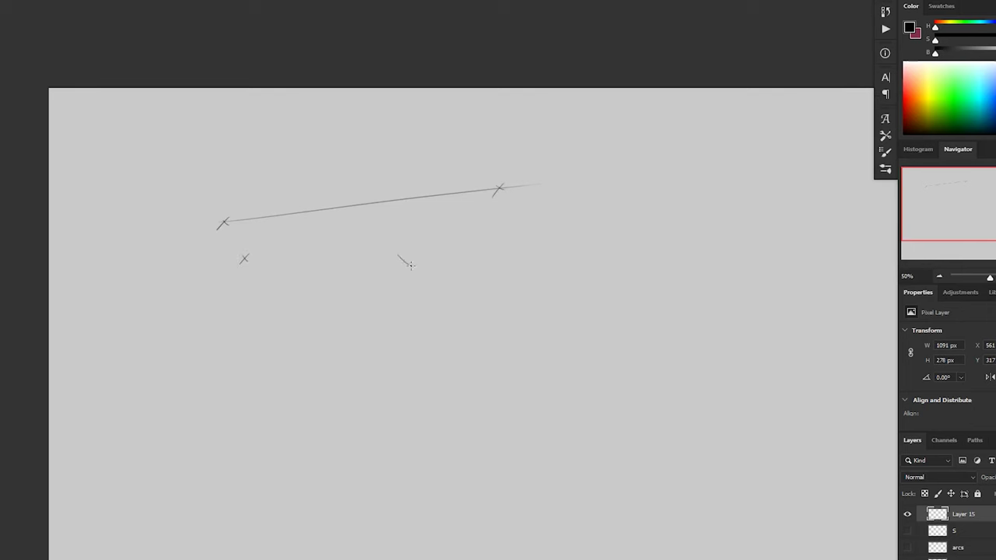
pyautogui.moveTo(408, 255); pyautogui.dragTo(398, 267)
pyautogui.moveTo(461, 293); pyautogui.dragTo(615, 293)
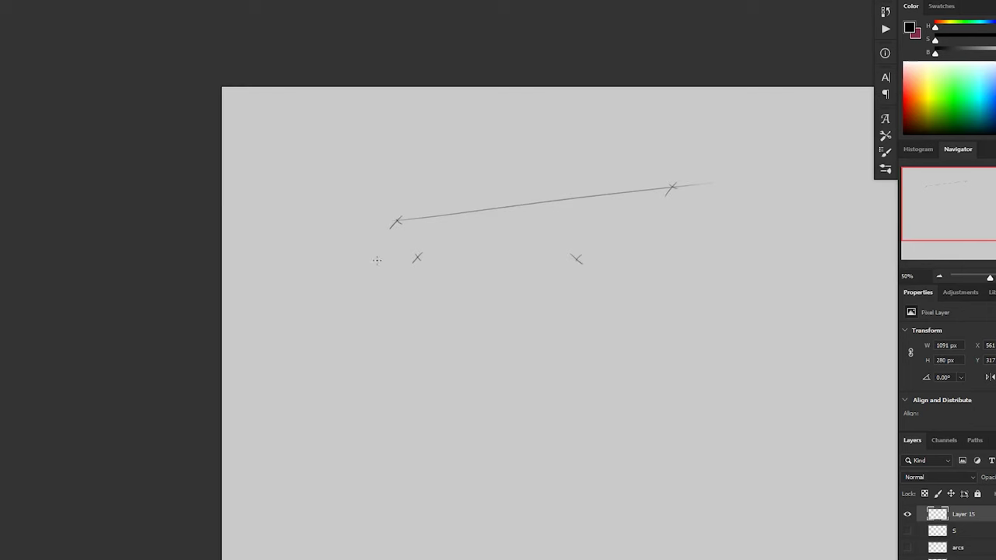
pyautogui.moveTo(420, 258); pyautogui.dragTo(647, 257)
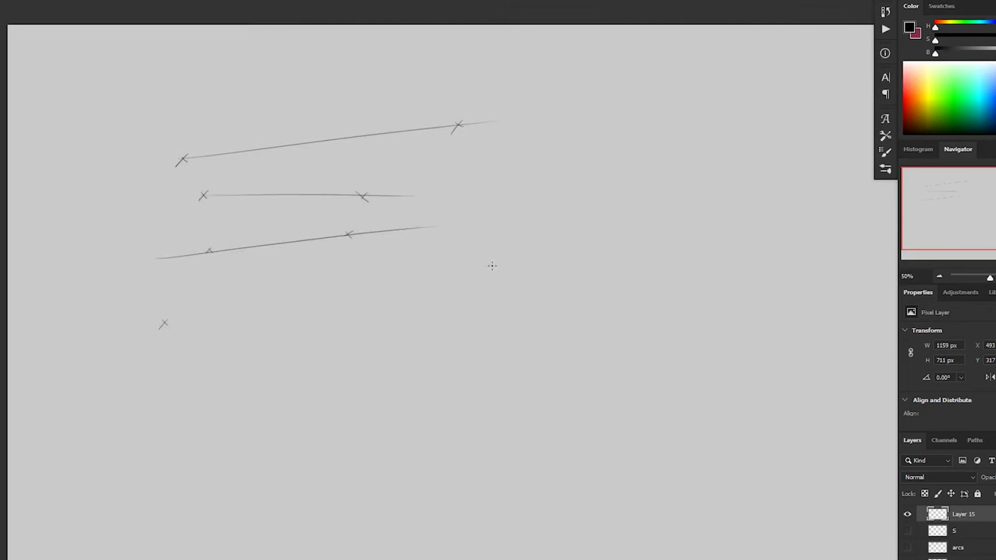
pyautogui.moveTo(490, 265); pyautogui.dragTo(499, 274)
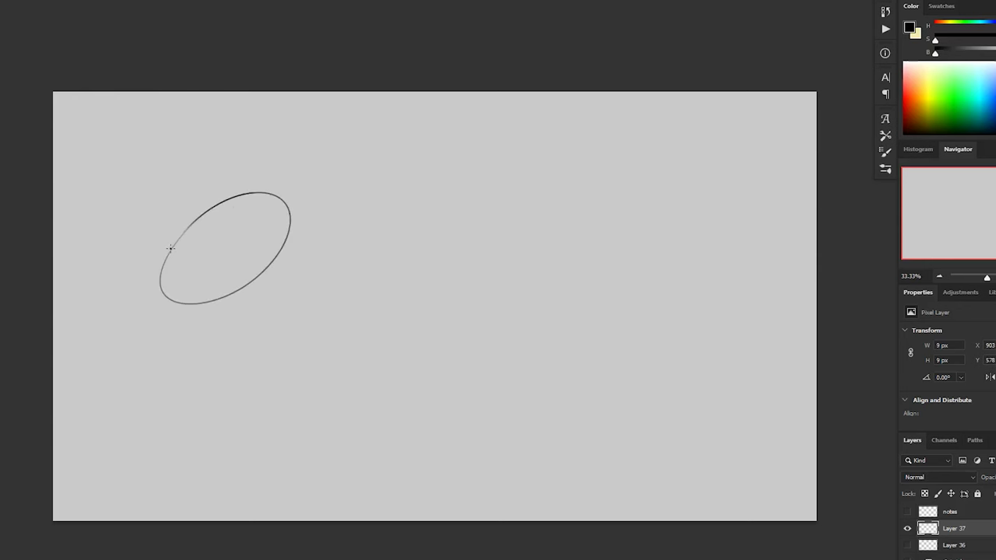
# Complete the top row with three more ellipses and draw a five-ellipse second row beneath.
pyautogui.moveTo(356, 210)
pyautogui.mouseDown()
pyautogui.moveTo(396, 221)
pyautogui.moveTo(372, 209)
pyautogui.mouseUp()
pyautogui.moveTo(432, 230)
pyautogui.mouseDown()
pyautogui.moveTo(449, 304)
pyautogui.moveTo(449, 220)
pyautogui.mouseUp()
pyautogui.moveTo(597, 227)
pyautogui.mouseDown()
pyautogui.moveTo(591, 288)
pyautogui.moveTo(579, 226)
pyautogui.mouseUp()
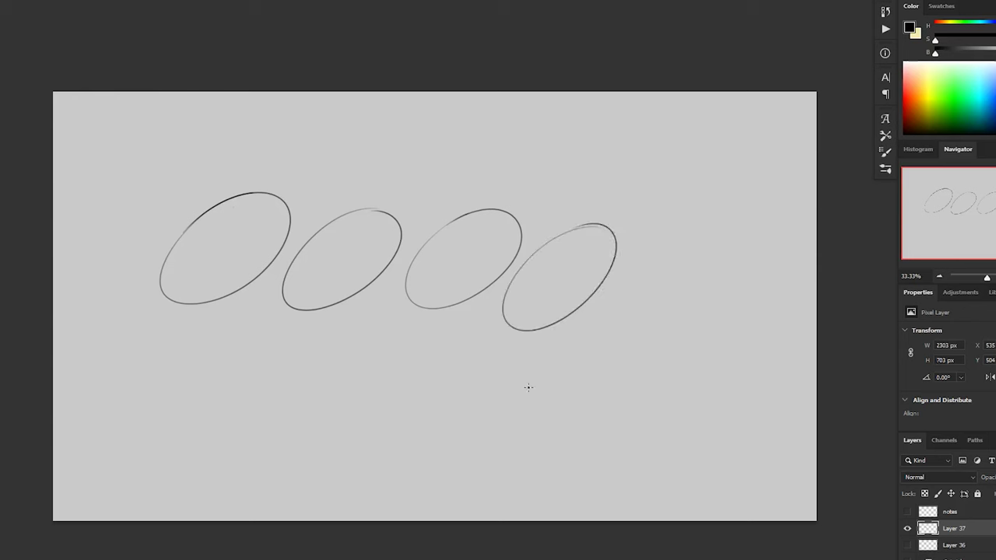
pyautogui.moveTo(255, 319)
pyautogui.mouseDown()
pyautogui.moveTo(185, 413)
pyautogui.moveTo(237, 317)
pyautogui.mouseUp()
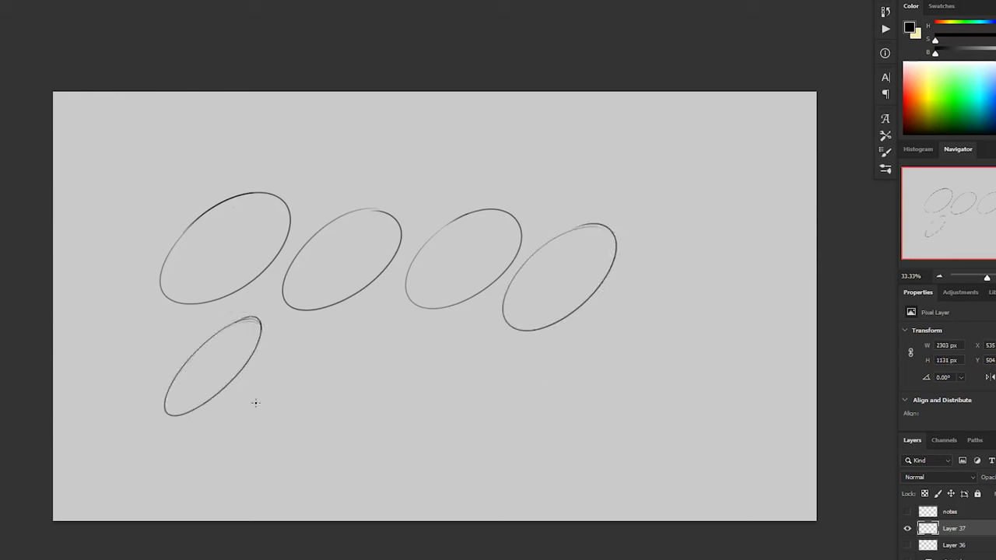
pyautogui.moveTo(307, 344); pyautogui.dragTo(251, 423)
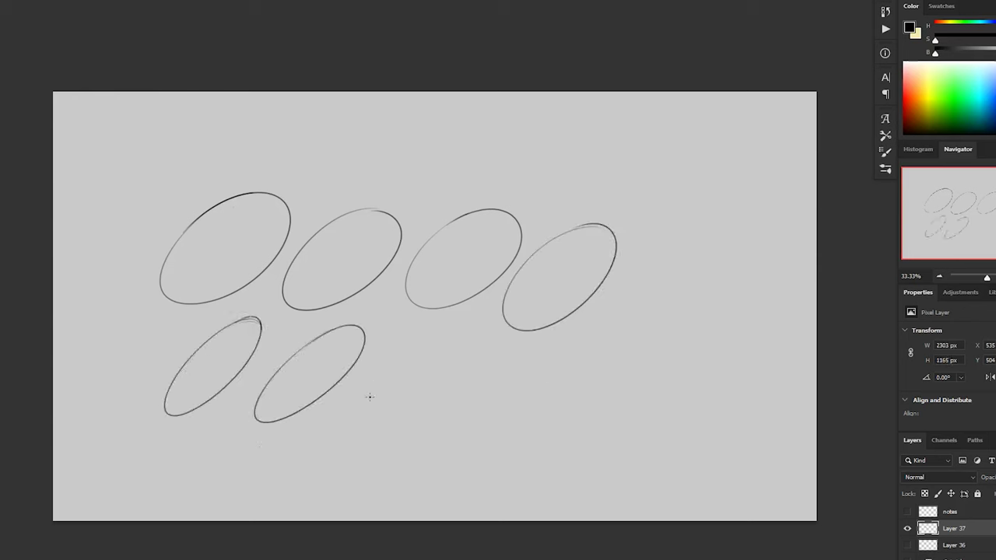
pyautogui.moveTo(370, 397)
pyautogui.mouseDown()
pyautogui.moveTo(397, 358)
pyautogui.moveTo(365, 426)
pyautogui.mouseUp()
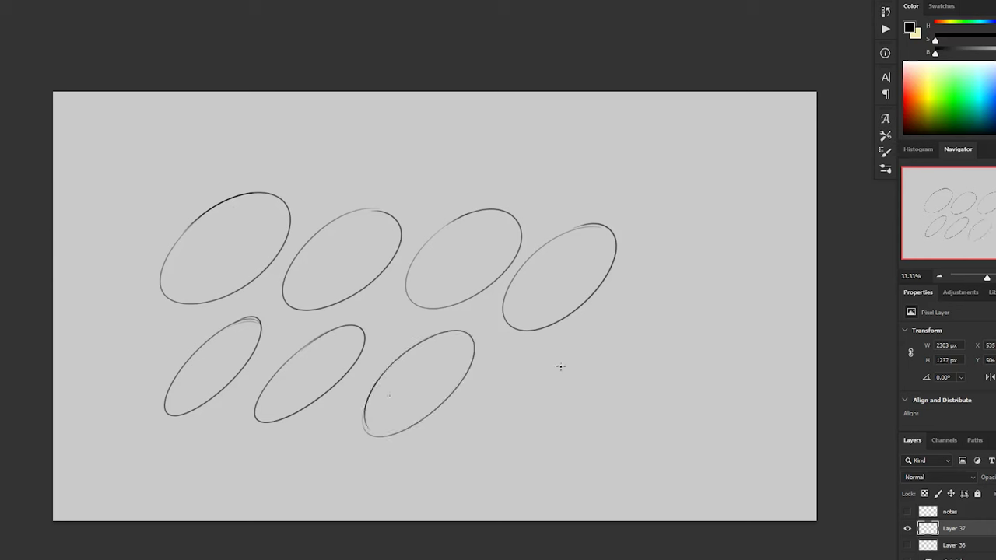
pyautogui.moveTo(512, 353)
pyautogui.mouseDown()
pyautogui.moveTo(529, 411)
pyautogui.moveTo(514, 354)
pyautogui.mouseUp()
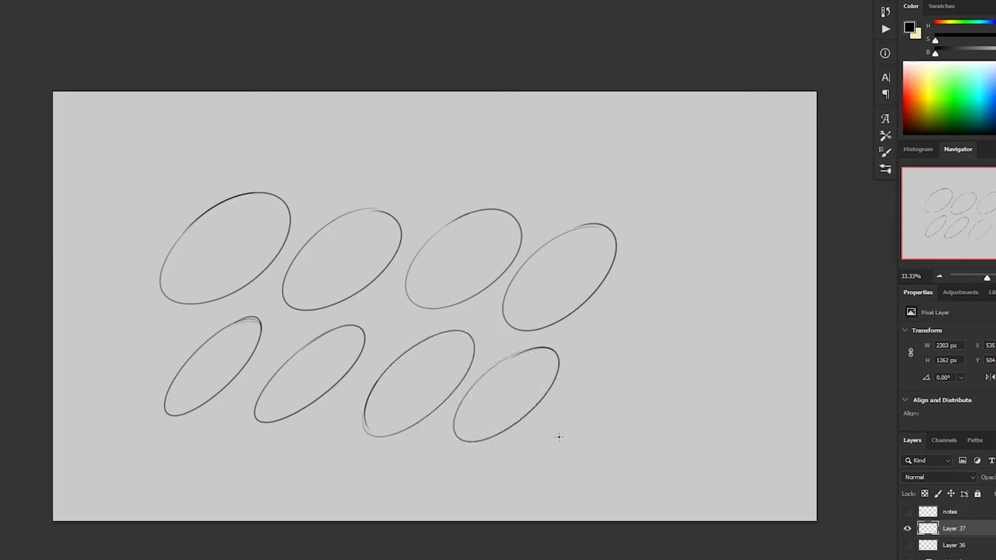
pyautogui.moveTo(628, 333)
pyautogui.mouseDown()
pyautogui.moveTo(655, 331)
pyautogui.moveTo(571, 405)
pyautogui.moveTo(678, 325)
pyautogui.mouseUp()
# Undo the last ellipse, add a new empty layer, and hide Layer 37.
pyautogui.hotkey('ctrl', 'z')
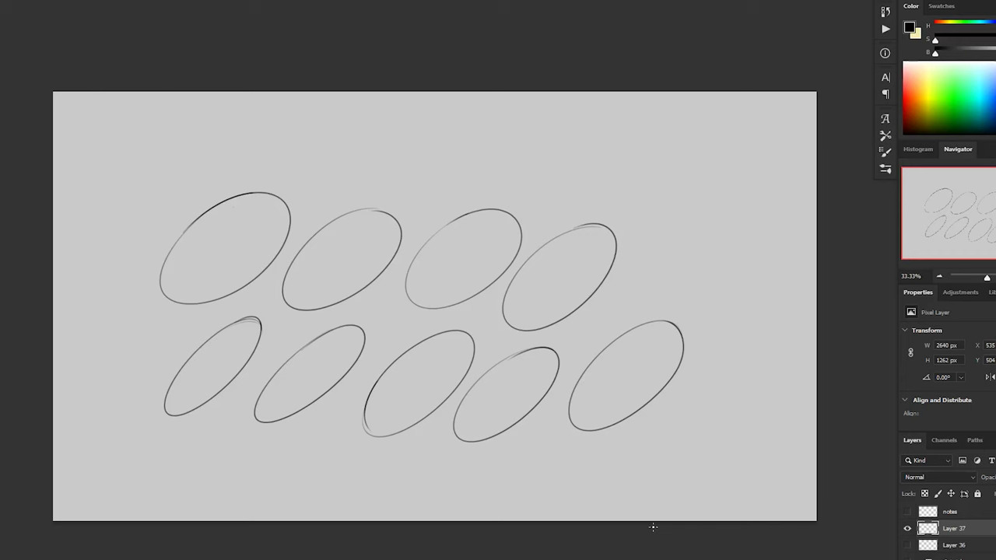
pyautogui.hotkey('ctrl', ',')
pyautogui.hotkey('ctrl', 'shift', 'alt', 'n')
# Draw fresh ellipses on the empty layer, tracing a bold one right of the faint ones and another beside it.
pyautogui.moveTo(359, 218)
pyautogui.mouseDown()
pyautogui.moveTo(344, 283)
pyautogui.moveTo(355, 213)
pyautogui.mouseUp()
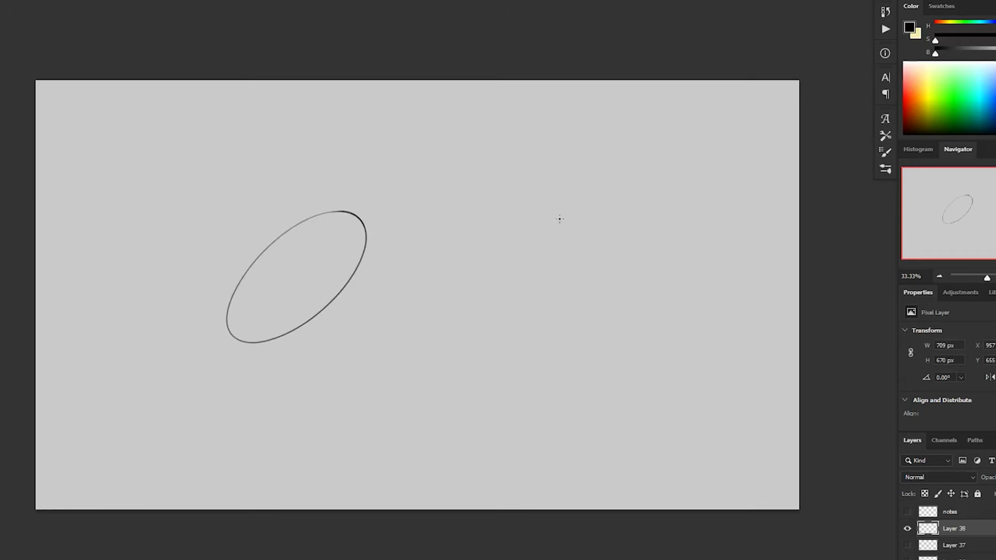
pyautogui.moveTo(602, 237)
pyautogui.mouseDown()
pyautogui.moveTo(470, 305)
pyautogui.moveTo(603, 241)
pyautogui.moveTo(473, 348)
pyautogui.moveTo(597, 225)
pyautogui.moveTo(470, 338)
pyautogui.moveTo(603, 254)
pyautogui.moveTo(472, 319)
pyautogui.moveTo(602, 260)
pyautogui.moveTo(471, 299)
pyautogui.moveTo(594, 288)
pyautogui.moveTo(589, 218)
pyautogui.mouseUp()
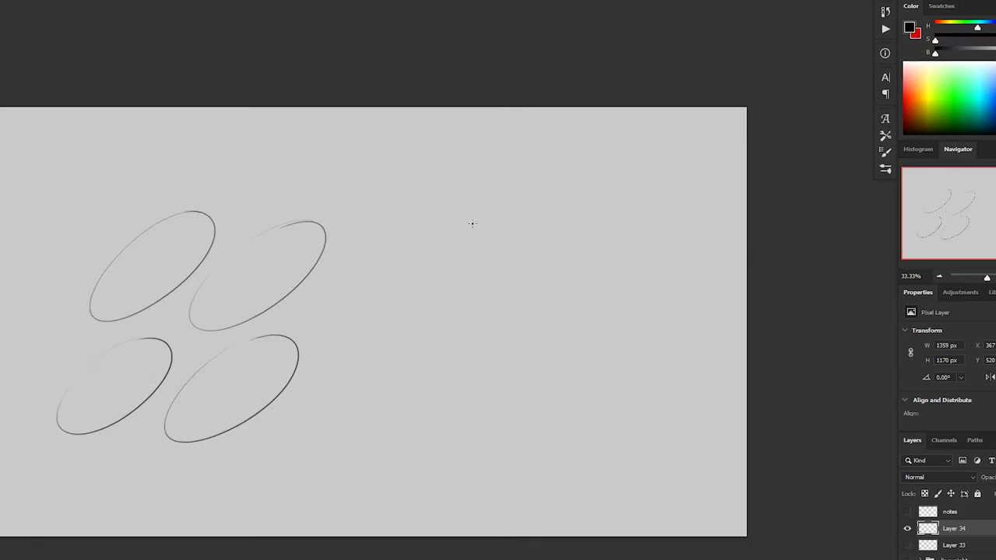
pyautogui.moveTo(471, 224)
pyautogui.mouseDown()
pyautogui.moveTo(507, 257)
pyautogui.moveTo(389, 320)
pyautogui.moveTo(401, 261)
pyautogui.moveTo(500, 229)
pyautogui.moveTo(381, 315)
pyautogui.moveTo(467, 228)
pyautogui.moveTo(498, 268)
pyautogui.moveTo(378, 307)
pyautogui.moveTo(490, 263)
pyautogui.mouseUp()
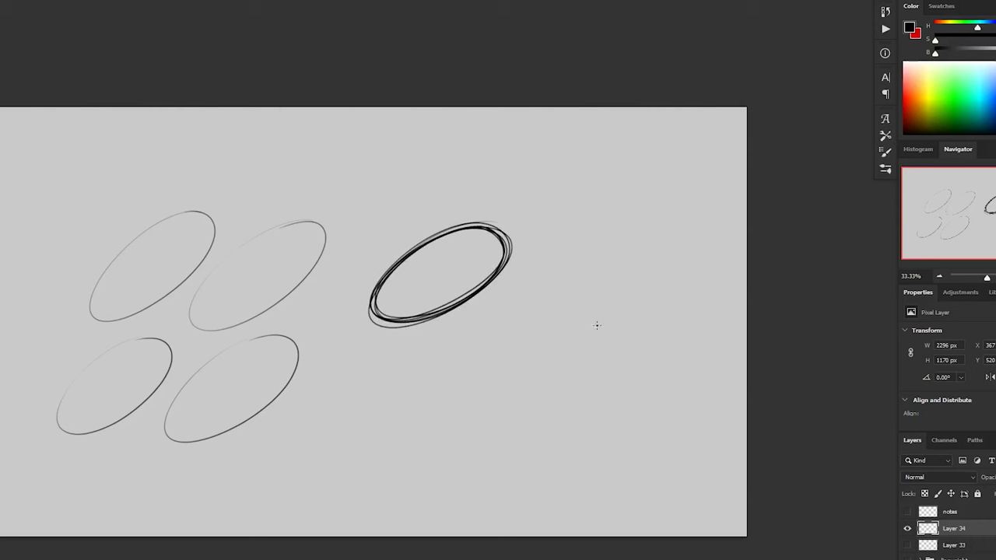
pyautogui.moveTo(646, 245)
pyautogui.mouseDown()
pyautogui.moveTo(513, 336)
pyautogui.moveTo(591, 242)
pyautogui.moveTo(619, 318)
pyautogui.moveTo(516, 288)
pyautogui.moveTo(656, 270)
pyautogui.moveTo(526, 347)
pyautogui.moveTo(650, 243)
pyautogui.mouseUp()
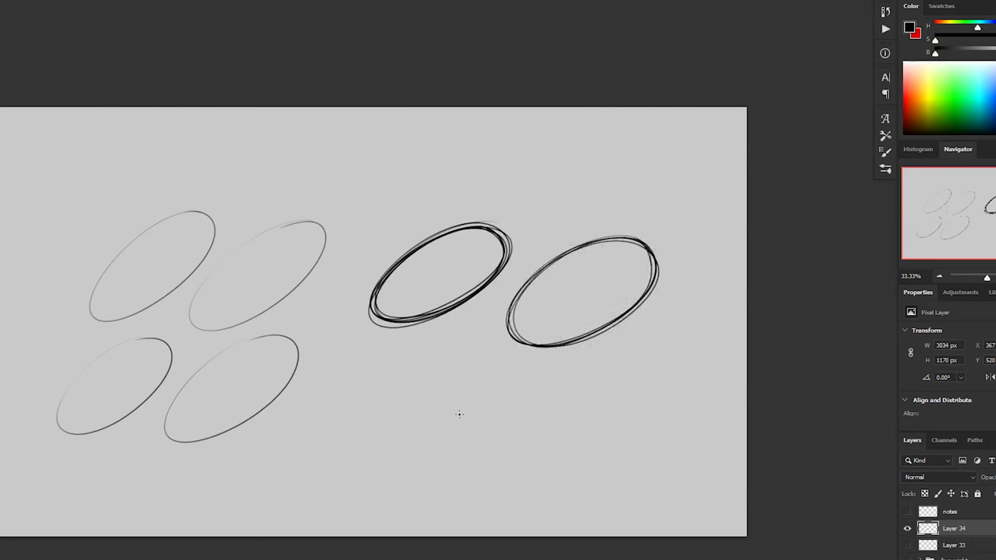
# Sketch two lower ellipses and retrace their outlines until bold and dark.
pyautogui.moveTo(430, 356)
pyautogui.mouseDown()
pyautogui.moveTo(316, 427)
pyautogui.moveTo(394, 360)
pyautogui.moveTo(433, 409)
pyautogui.moveTo(311, 445)
pyautogui.moveTo(436, 360)
pyautogui.moveTo(307, 447)
pyautogui.moveTo(334, 393)
pyautogui.moveTo(438, 355)
pyautogui.mouseUp()
pyautogui.moveTo(375, 364); pyautogui.dragTo(444, 353)
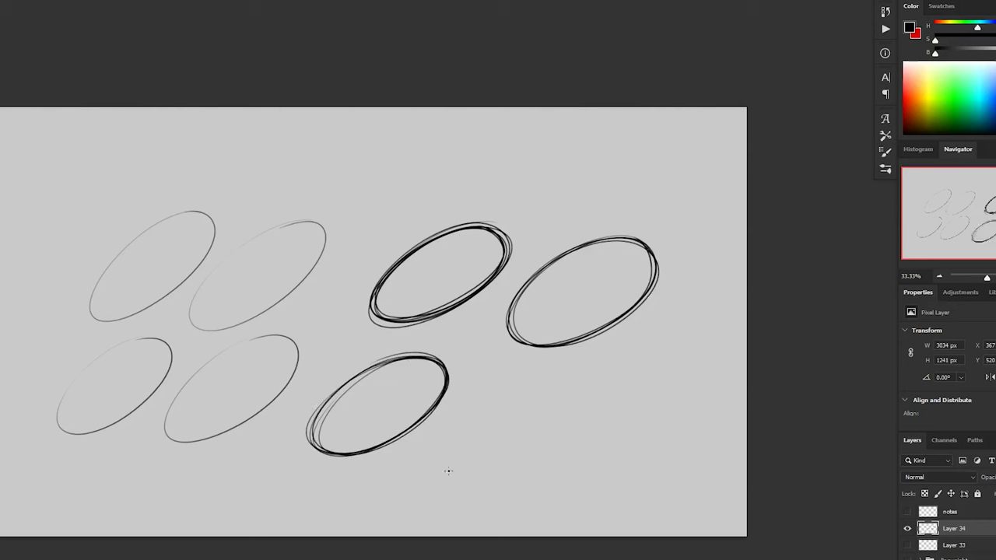
pyautogui.moveTo(516, 380)
pyautogui.mouseDown()
pyautogui.moveTo(577, 398)
pyautogui.moveTo(451, 465)
pyautogui.moveTo(521, 372)
pyautogui.moveTo(570, 420)
pyautogui.moveTo(446, 463)
pyautogui.mouseUp()
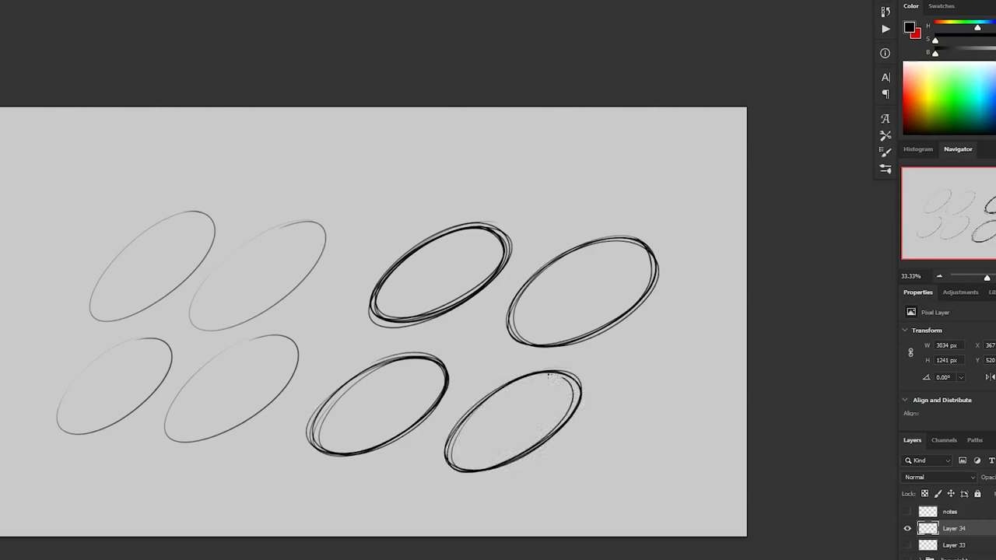
pyautogui.moveTo(536, 372)
pyautogui.mouseDown()
pyautogui.moveTo(513, 457)
pyautogui.moveTo(463, 413)
pyautogui.moveTo(564, 367)
pyautogui.mouseUp()
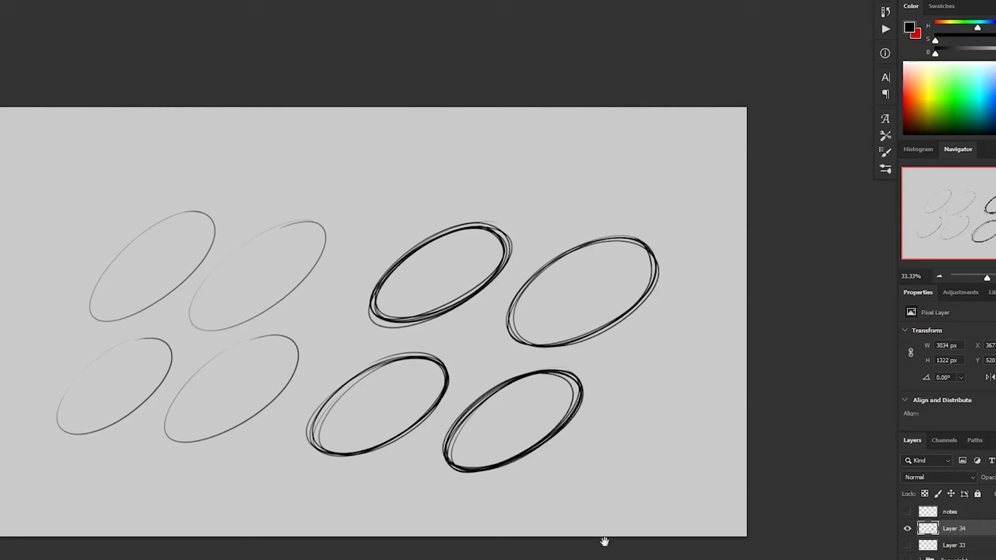
pyautogui.moveTo(604, 542); pyautogui.dragTo(622, 506)
pyautogui.moveTo(690, 539); pyautogui.dragTo(693, 533)
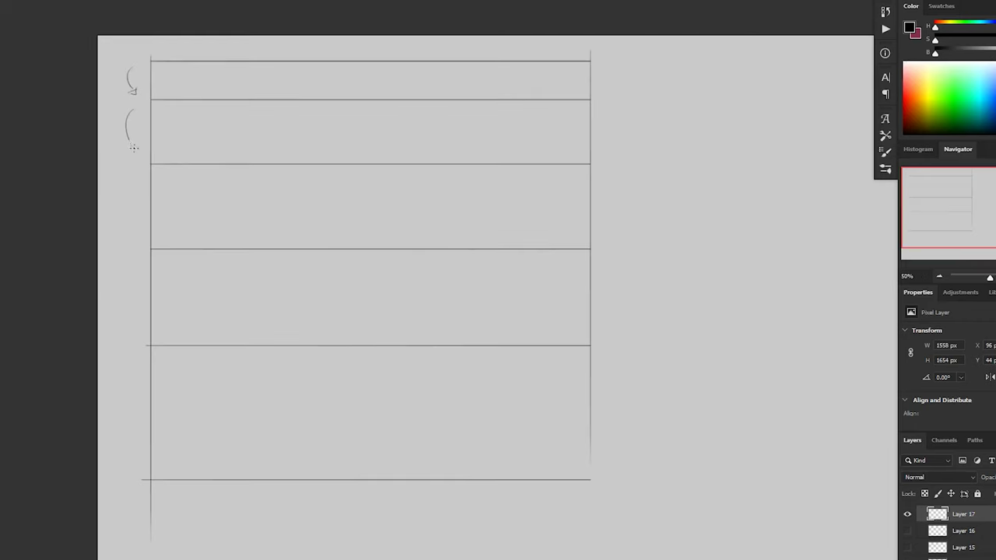
# Draw arrow arcs down the left margin and trace the top row of small circles.
pyautogui.moveTo(132, 186); pyautogui.dragTo(129, 470)
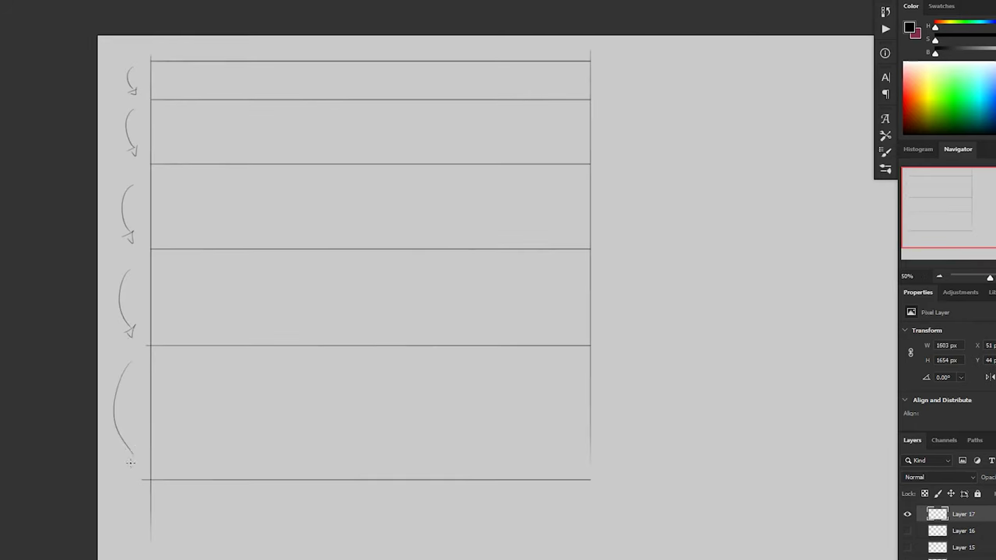
pyautogui.moveTo(263, 393); pyautogui.dragTo(291, 421)
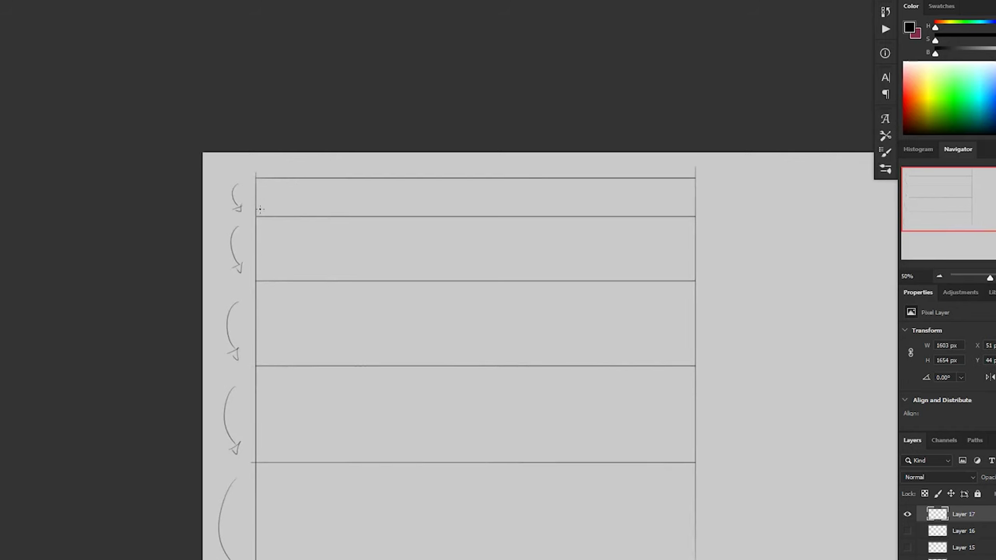
pyautogui.moveTo(260, 201)
pyautogui.mouseDown()
pyautogui.moveTo(293, 203)
pyautogui.moveTo(259, 185)
pyautogui.moveTo(290, 212)
pyautogui.moveTo(272, 180)
pyautogui.moveTo(269, 220)
pyautogui.moveTo(292, 184)
pyautogui.mouseUp()
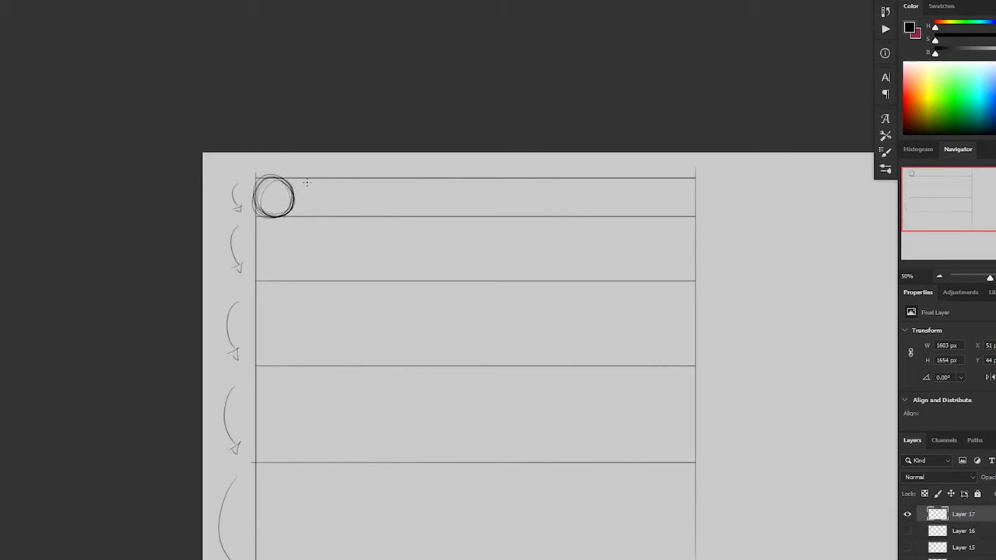
pyautogui.moveTo(298, 185)
pyautogui.mouseDown()
pyautogui.moveTo(323, 215)
pyautogui.moveTo(312, 182)
pyautogui.mouseUp()
pyautogui.moveTo(360, 207)
pyautogui.mouseDown()
pyautogui.moveTo(336, 183)
pyautogui.moveTo(347, 220)
pyautogui.moveTo(358, 185)
pyautogui.moveTo(334, 204)
pyautogui.moveTo(367, 199)
pyautogui.moveTo(336, 187)
pyautogui.moveTo(349, 218)
pyautogui.moveTo(340, 173)
pyautogui.mouseUp()
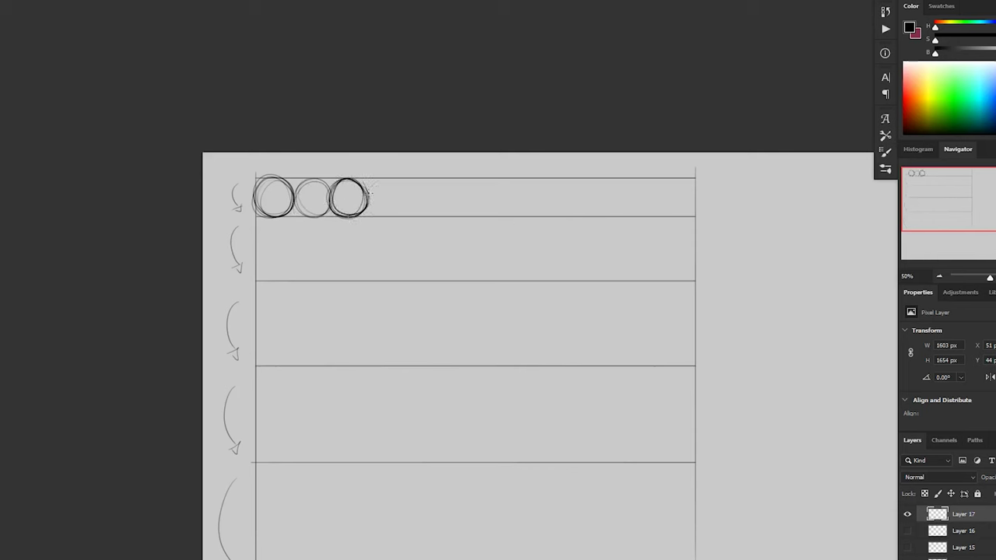
pyautogui.moveTo(375, 184)
pyautogui.mouseDown()
pyautogui.moveTo(388, 218)
pyautogui.moveTo(385, 178)
pyautogui.moveTo(370, 210)
pyautogui.moveTo(401, 201)
pyautogui.moveTo(368, 187)
pyautogui.moveTo(395, 216)
pyautogui.moveTo(385, 179)
pyautogui.moveTo(370, 220)
pyautogui.moveTo(437, 192)
pyautogui.moveTo(406, 192)
pyautogui.moveTo(433, 186)
pyautogui.moveTo(410, 209)
pyautogui.moveTo(446, 200)
pyautogui.moveTo(411, 190)
pyautogui.moveTo(447, 206)
pyautogui.moveTo(418, 183)
pyautogui.moveTo(431, 218)
pyautogui.moveTo(438, 182)
pyautogui.moveTo(410, 210)
pyautogui.moveTo(446, 193)
pyautogui.mouseUp()
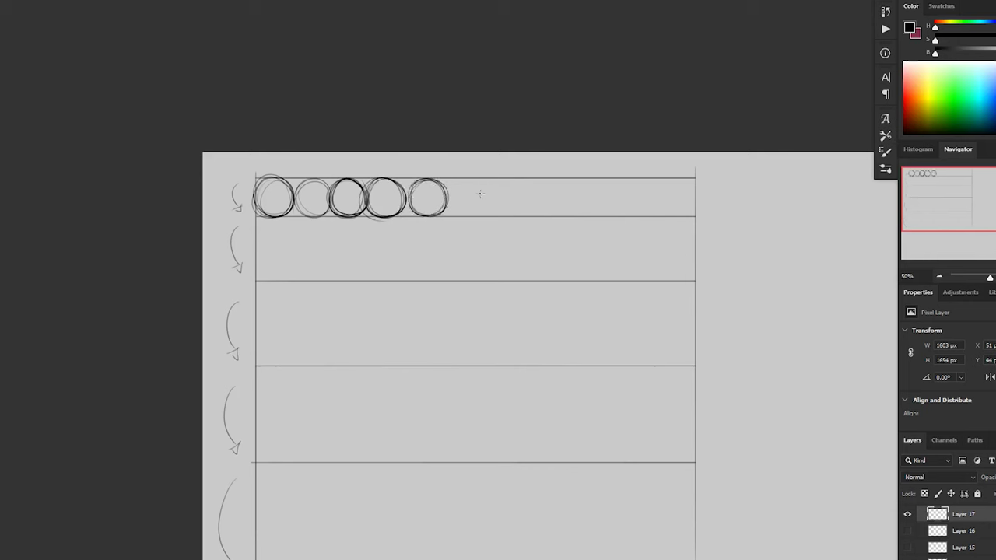
pyautogui.moveTo(479, 209)
pyautogui.mouseDown()
pyautogui.moveTo(452, 216)
pyautogui.moveTo(450, 186)
pyautogui.moveTo(479, 186)
pyautogui.moveTo(453, 184)
pyautogui.mouseUp()
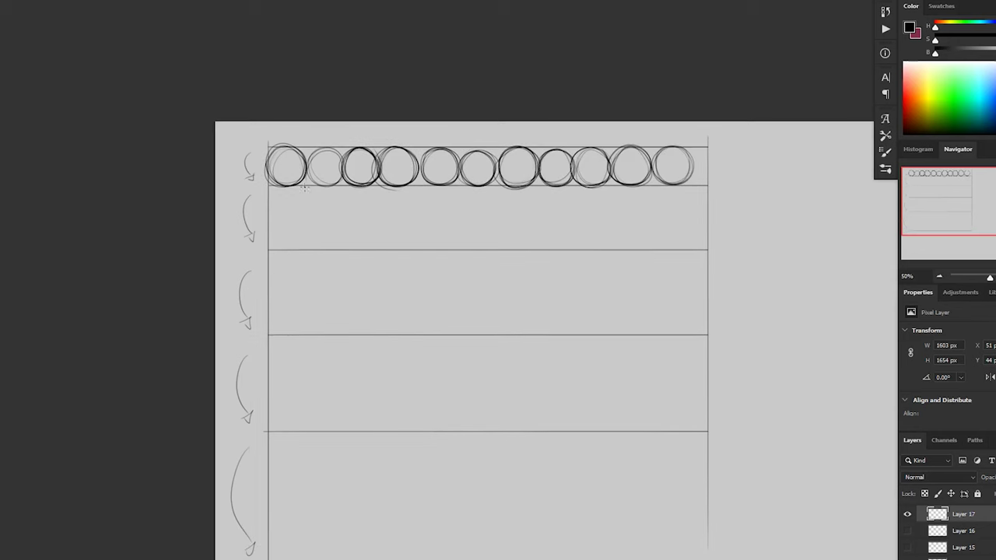
# Sketch larger circles across the second and third rows.
pyautogui.moveTo(304, 184)
pyautogui.mouseDown()
pyautogui.moveTo(344, 205)
pyautogui.moveTo(490, 190)
pyautogui.mouseUp()
pyautogui.moveTo(569, 244); pyautogui.dragTo(554, 190)
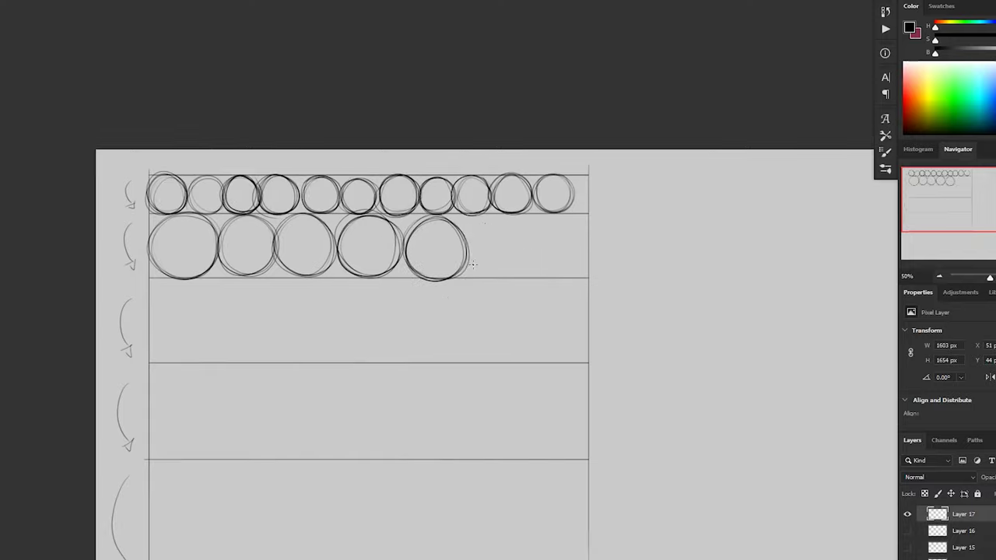
pyautogui.moveTo(467, 245); pyautogui.dragTo(599, 234)
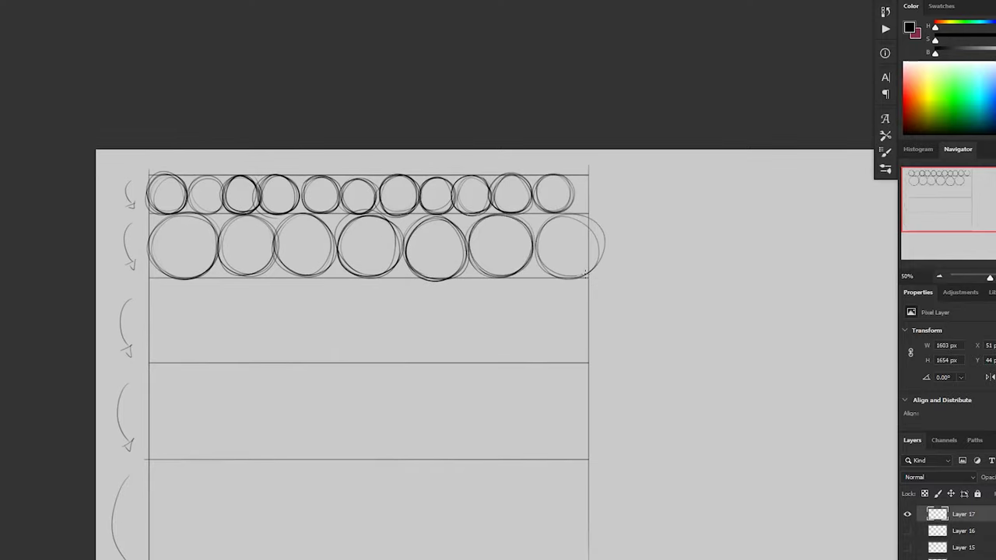
pyautogui.moveTo(327, 204); pyautogui.dragTo(366, 233)
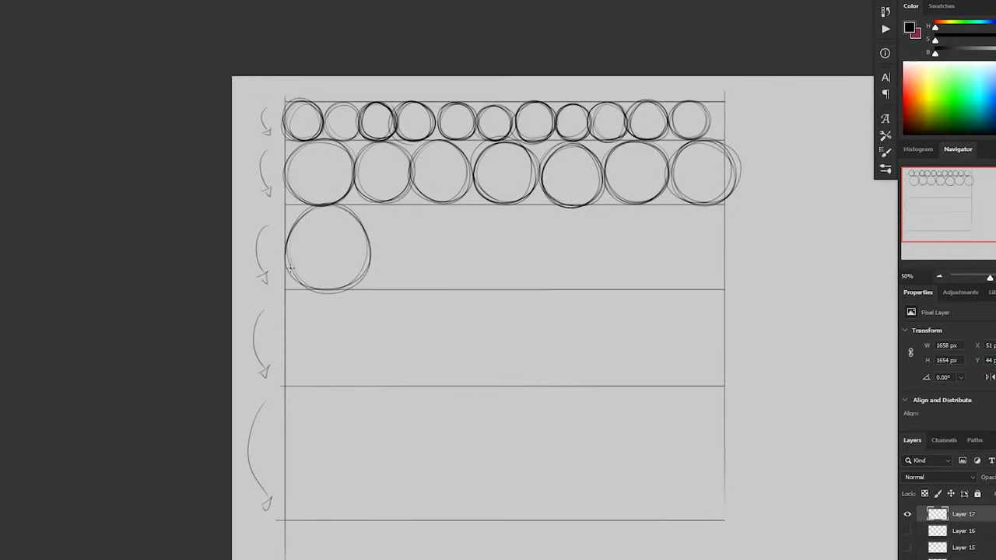
pyautogui.moveTo(408, 207)
pyautogui.mouseDown()
pyautogui.moveTo(451, 272)
pyautogui.moveTo(486, 204)
pyautogui.mouseUp()
pyautogui.moveTo(393, 226); pyautogui.dragTo(354, 288)
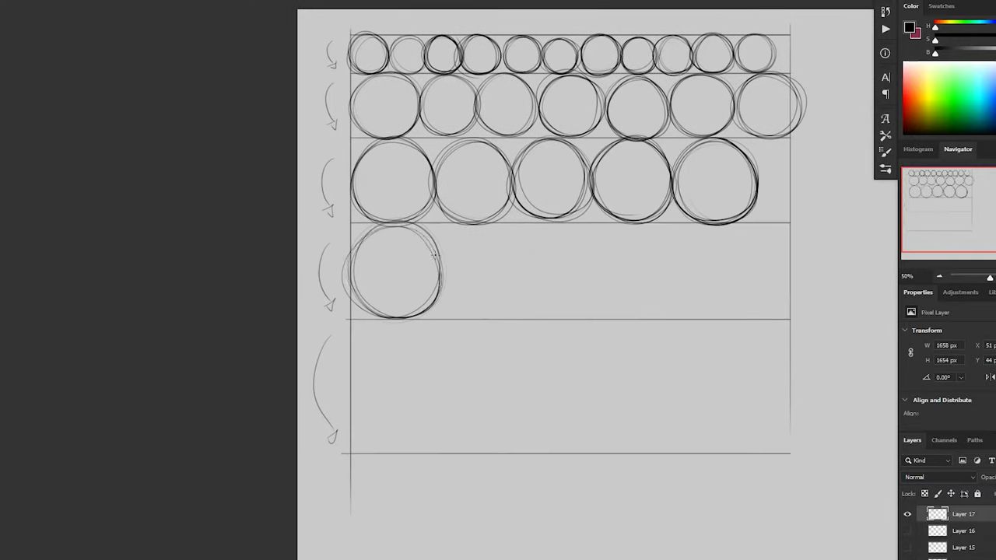
# Fill the fourth and fifth rows with the largest circles and start the first ellipse on the new sheet.
pyautogui.moveTo(486, 225); pyautogui.dragTo(445, 284)
pyautogui.moveTo(580, 225)
pyautogui.mouseDown()
pyautogui.moveTo(541, 297)
pyautogui.moveTo(669, 311)
pyautogui.mouseUp()
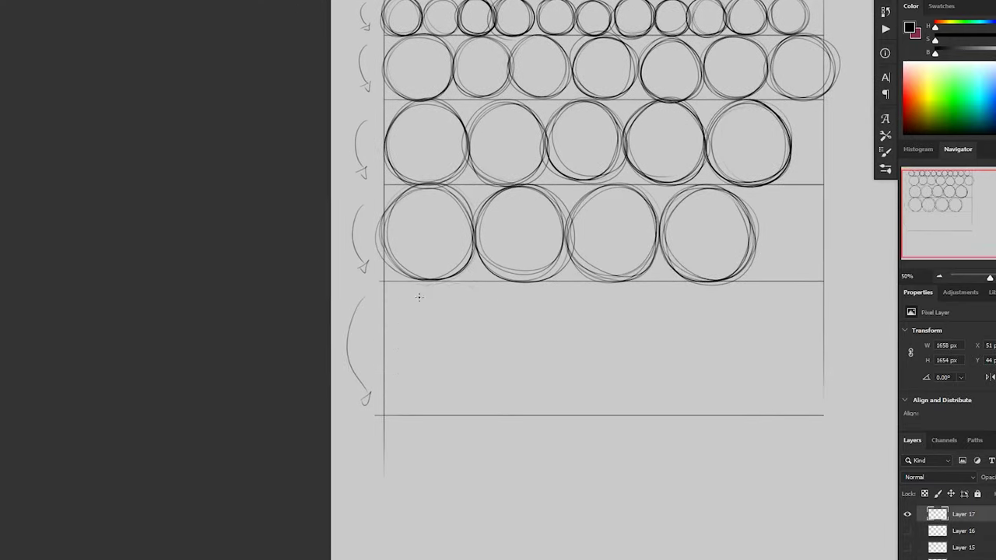
pyautogui.moveTo(416, 289); pyautogui.dragTo(513, 350)
pyautogui.moveTo(591, 284); pyautogui.dragTo(529, 365)
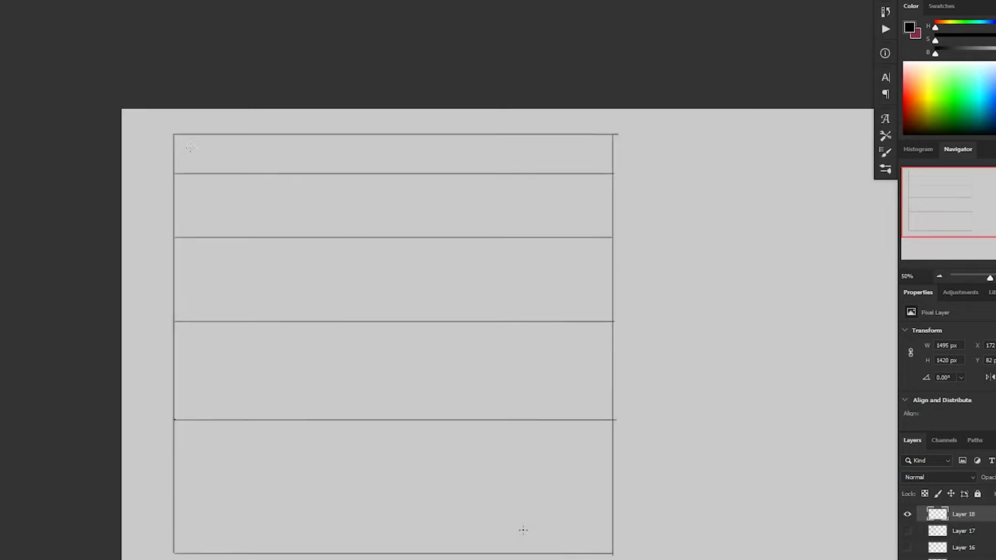
pyautogui.moveTo(214, 140); pyautogui.dragTo(172, 173)
# Sketch a row of small overlapping tilted ellipses across the top ruled band.
pyautogui.moveTo(251, 138); pyautogui.dragTo(210, 172)
pyautogui.moveTo(282, 140); pyautogui.dragTo(243, 173)
pyautogui.moveTo(318, 140); pyautogui.dragTo(276, 171)
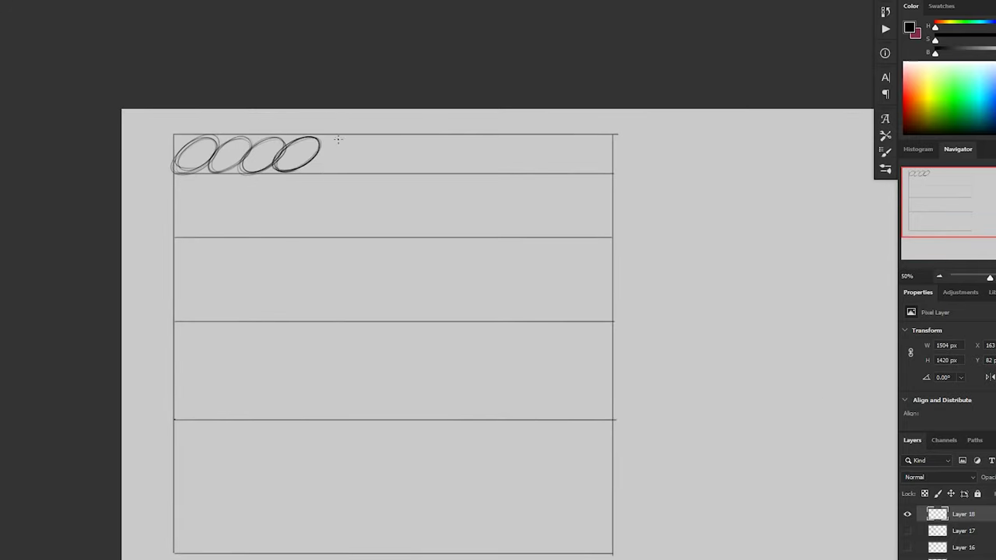
pyautogui.moveTo(351, 140); pyautogui.dragTo(308, 173)
pyautogui.moveTo(393, 142); pyautogui.dragTo(346, 172)
pyautogui.moveTo(431, 141); pyautogui.dragTo(336, 200)
pyautogui.moveTo(385, 181); pyautogui.dragTo(333, 216)
pyautogui.moveTo(430, 181); pyautogui.dragTo(376, 215)
pyautogui.moveTo(471, 179); pyautogui.dragTo(417, 215)
pyautogui.moveTo(510, 180); pyautogui.dragTo(461, 217)
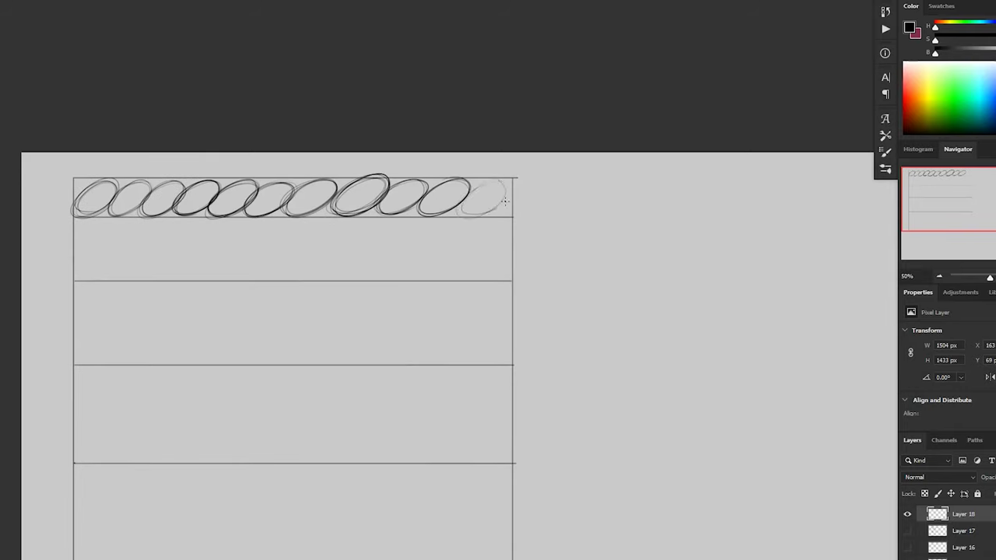
# Fill the second row with larger ellipses, undoing and redrawing one bad stroke.
pyautogui.moveTo(73, 276); pyautogui.dragTo(148, 264)
pyautogui.moveTo(221, 210); pyautogui.dragTo(156, 261)
pyautogui.moveTo(276, 208); pyautogui.dragTo(213, 261)
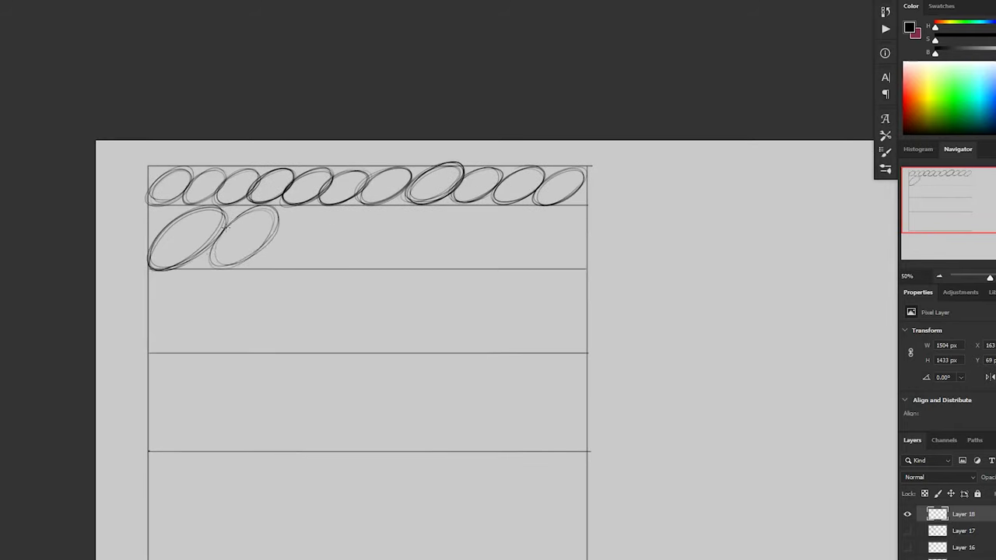
pyautogui.moveTo(333, 209)
pyautogui.mouseDown()
pyautogui.moveTo(269, 261)
pyautogui.moveTo(390, 215)
pyautogui.moveTo(327, 260)
pyautogui.mouseUp()
pyautogui.moveTo(448, 209); pyautogui.dragTo(381, 265)
pyautogui.moveTo(498, 209)
pyautogui.mouseDown()
pyautogui.moveTo(432, 263)
pyautogui.moveTo(478, 260)
pyautogui.moveTo(545, 214)
pyautogui.moveTo(482, 261)
pyautogui.moveTo(544, 212)
pyautogui.moveTo(526, 266)
pyautogui.mouseUp()
pyautogui.hotkey('ctrl', 'z')
pyautogui.moveTo(241, 259)
pyautogui.mouseDown()
pyautogui.moveTo(164, 336)
pyautogui.moveTo(245, 256)
pyautogui.mouseUp()
# Sketch the third row of still larger ellipses, undoing one stroke along the way.
pyautogui.moveTo(313, 262); pyautogui.dragTo(225, 336)
pyautogui.moveTo(225, 336); pyautogui.dragTo(299, 255)
pyautogui.moveTo(385, 255)
pyautogui.mouseDown()
pyautogui.moveTo(289, 336)
pyautogui.moveTo(385, 255)
pyautogui.mouseUp()
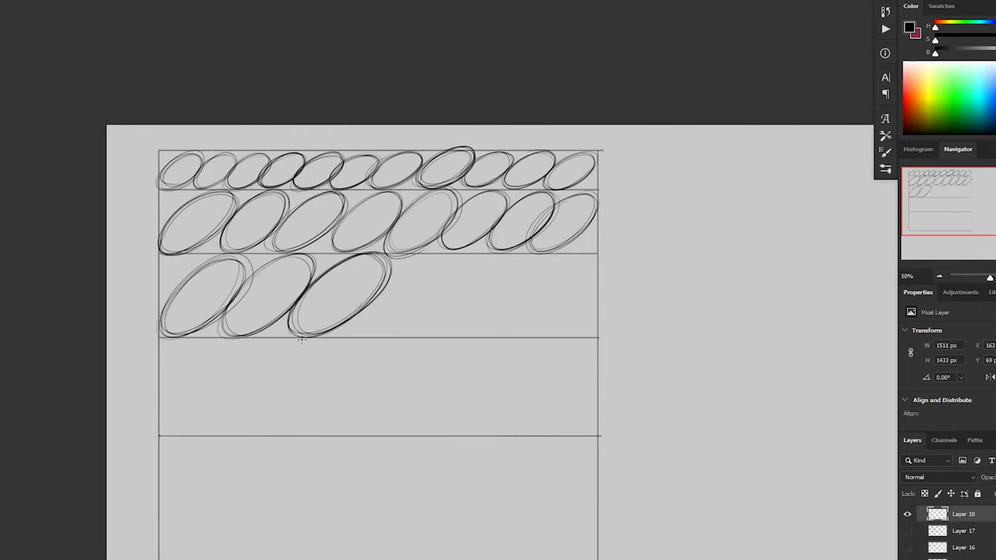
pyautogui.moveTo(450, 256)
pyautogui.mouseDown()
pyautogui.moveTo(354, 334)
pyautogui.moveTo(449, 257)
pyautogui.mouseUp()
pyautogui.hotkey('ctrl', 'z')
pyautogui.moveTo(515, 255)
pyautogui.mouseDown()
pyautogui.moveTo(420, 339)
pyautogui.moveTo(506, 296)
pyautogui.mouseUp()
pyautogui.moveTo(585, 253); pyautogui.dragTo(485, 338)
# Add the fourth and fifth rows of the largest ellipses, then draw one tapered curved stroke.
pyautogui.moveTo(202, 355)
pyautogui.mouseDown()
pyautogui.moveTo(226, 293)
pyautogui.moveTo(183, 372)
pyautogui.mouseUp()
pyautogui.moveTo(373, 282)
pyautogui.mouseDown()
pyautogui.moveTo(269, 369)
pyautogui.moveTo(455, 282)
pyautogui.moveTo(412, 354)
pyautogui.mouseUp()
pyautogui.moveTo(523, 280); pyautogui.dragTo(420, 367)
pyautogui.moveTo(604, 279)
pyautogui.mouseDown()
pyautogui.moveTo(490, 370)
pyautogui.moveTo(595, 280)
pyautogui.mouseUp()
pyautogui.moveTo(467, 486); pyautogui.dragTo(457, 404)
pyautogui.moveTo(307, 303)
pyautogui.mouseDown()
pyautogui.moveTo(193, 358)
pyautogui.moveTo(187, 412)
pyautogui.mouseUp()
pyautogui.moveTo(420, 297); pyautogui.dragTo(280, 420)
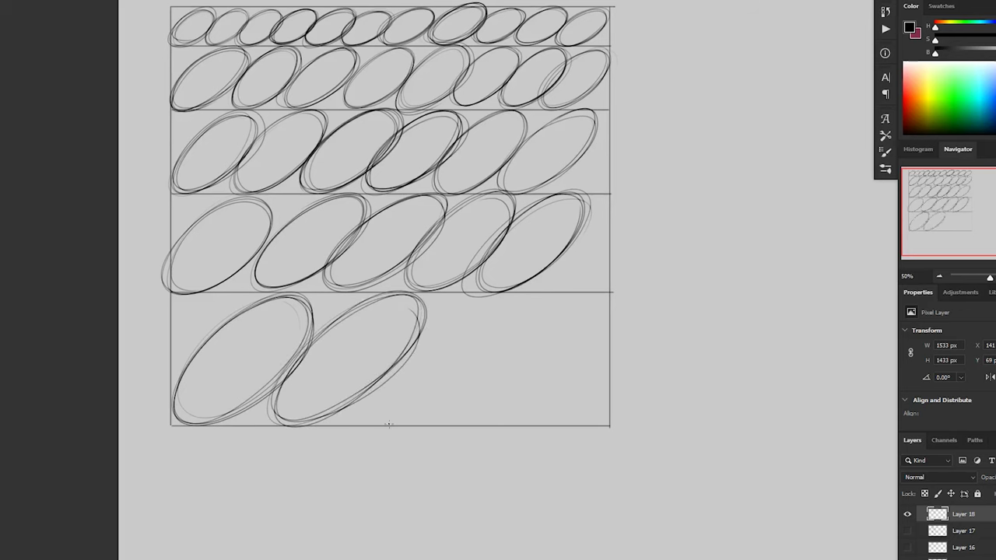
pyautogui.moveTo(514, 300); pyautogui.dragTo(374, 424)
pyautogui.moveTo(518, 300); pyautogui.dragTo(366, 424)
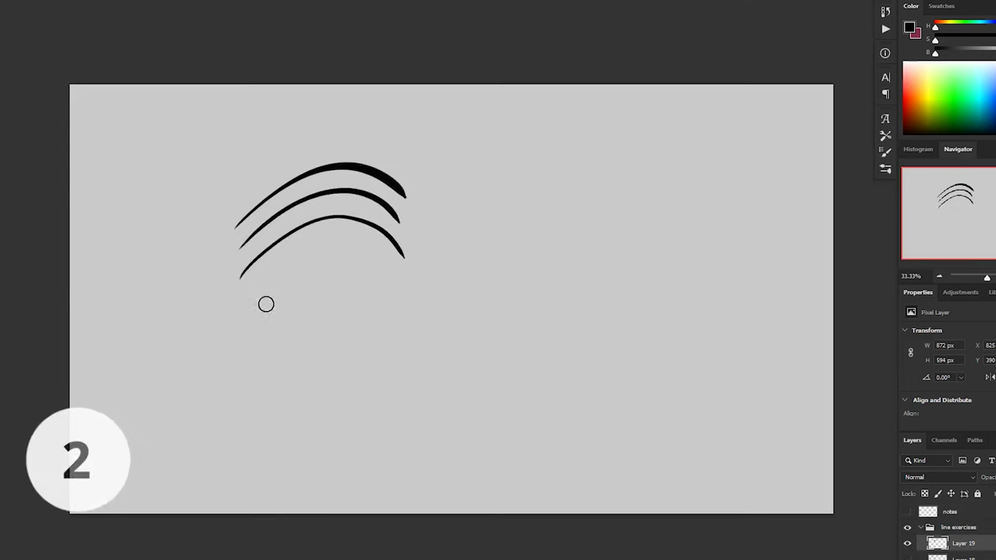
pyautogui.moveTo(418, 306)
pyautogui.mouseDown()
pyautogui.moveTo(568, 189)
pyautogui.moveTo(469, 202)
pyautogui.moveTo(571, 151)
pyautogui.moveTo(509, 296)
pyautogui.mouseUp()
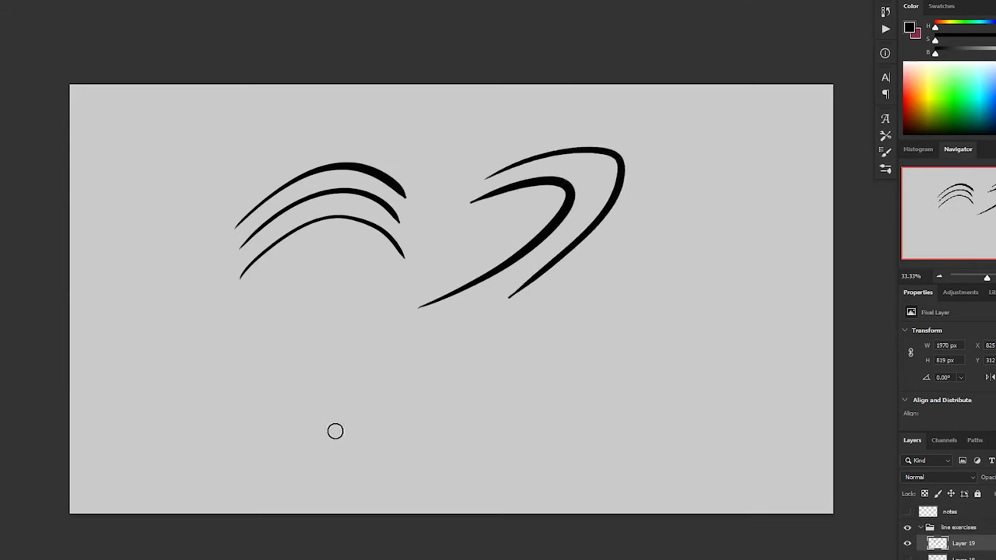
# Draw three long curved strokes that swell in the middle and taper to points at both ends.
pyautogui.moveTo(540, 136); pyautogui.dragTo(596, 256)
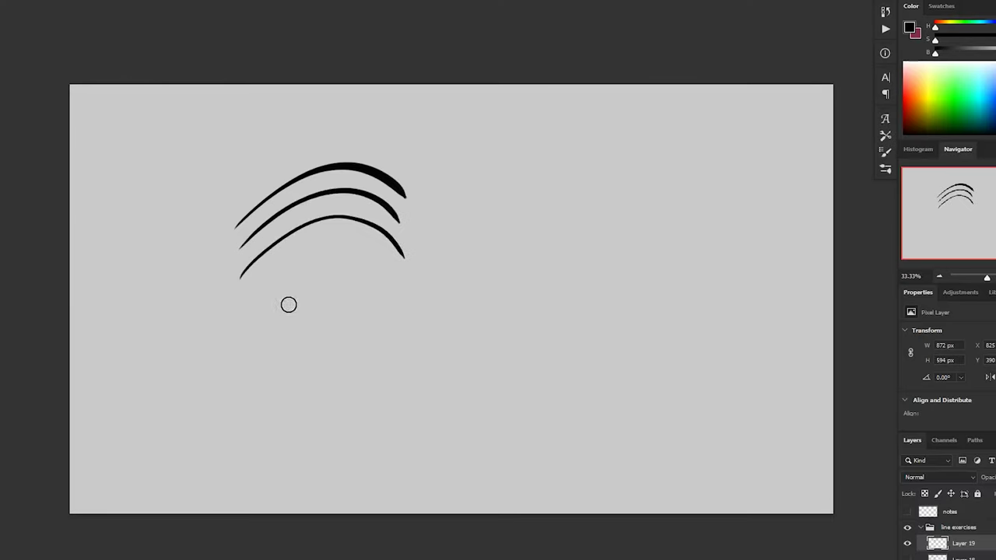
pyautogui.moveTo(419, 307)
pyautogui.mouseDown()
pyautogui.moveTo(559, 183)
pyautogui.moveTo(469, 203)
pyautogui.moveTo(584, 149)
pyautogui.moveTo(508, 297)
pyautogui.mouseUp()
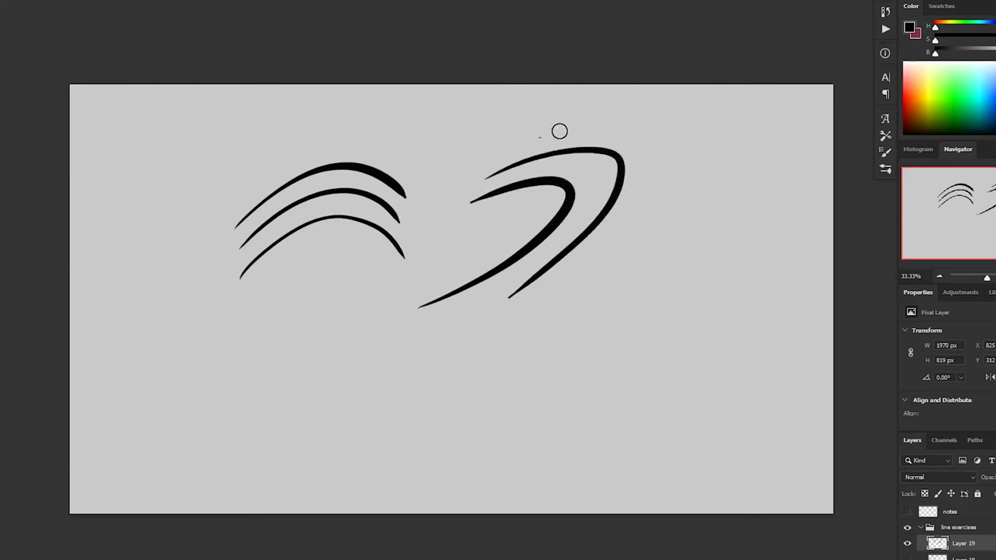
pyautogui.moveTo(540, 137); pyautogui.dragTo(593, 261)
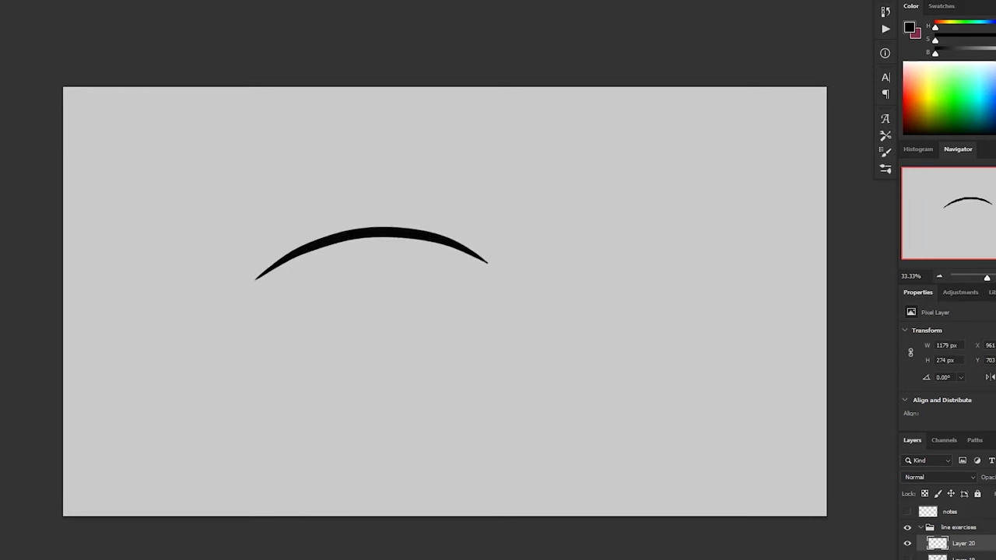
# On a new layer, paint black along the arc's upper edge and extend the arc down-left in pink.
pyautogui.hotkey('ctrl', 'shift', 'alt', 'n')
pyautogui.press('x')
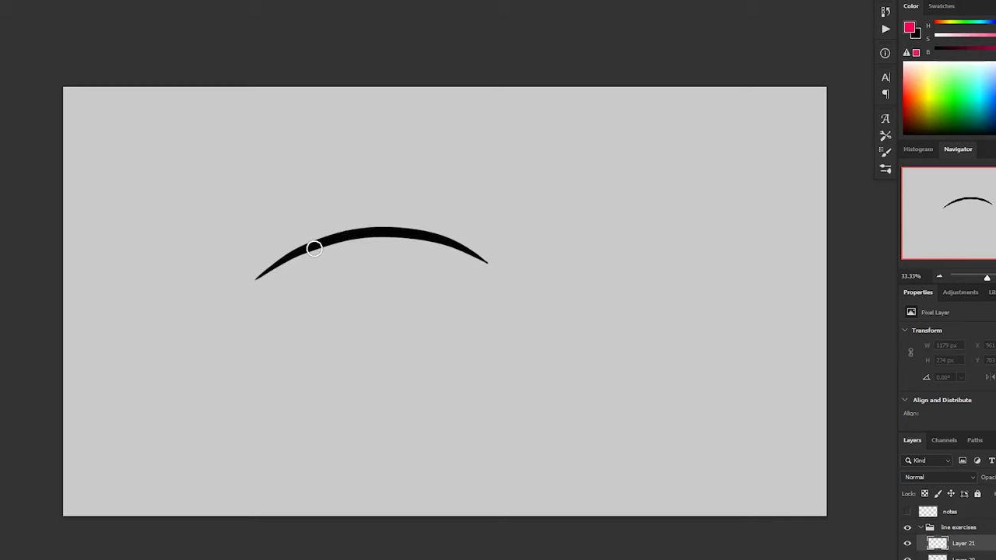
pyautogui.moveTo(317, 243)
pyautogui.mouseDown()
pyautogui.moveTo(337, 238)
pyautogui.moveTo(553, 324)
pyautogui.mouseUp()
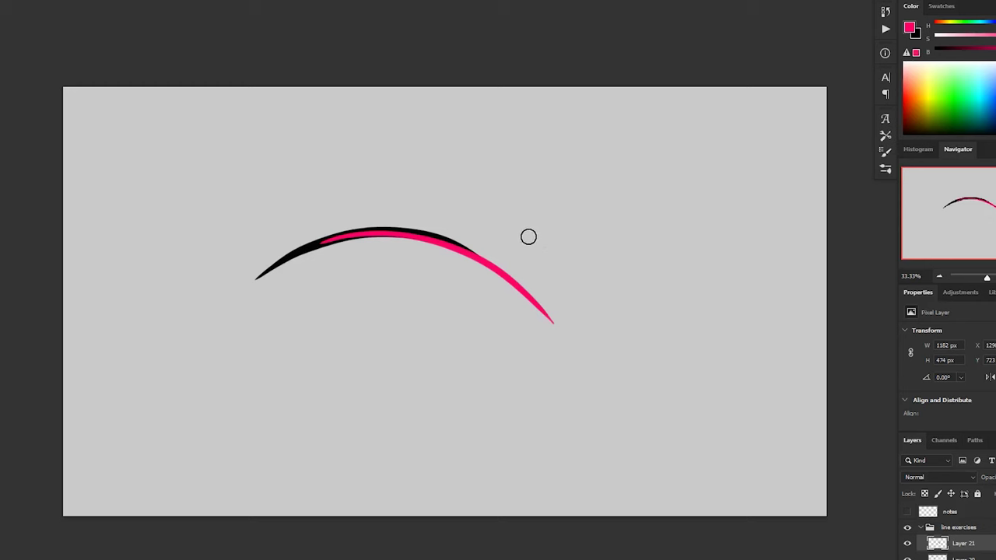
pyautogui.press('x')
pyautogui.moveTo(485, 262)
pyautogui.mouseDown()
pyautogui.moveTo(525, 291)
pyautogui.moveTo(579, 403)
pyautogui.mouseUp()
pyautogui.press('x')
pyautogui.moveTo(133, 420)
pyautogui.mouseDown()
pyautogui.moveTo(151, 389)
pyautogui.moveTo(356, 226)
pyautogui.mouseUp()
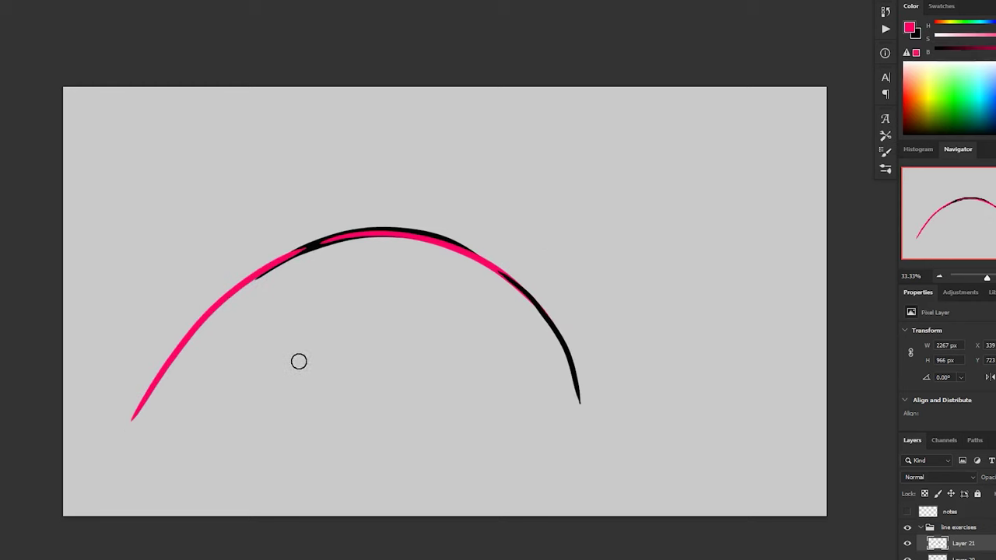
pyautogui.moveTo(249, 505); pyautogui.dragTo(247, 500)
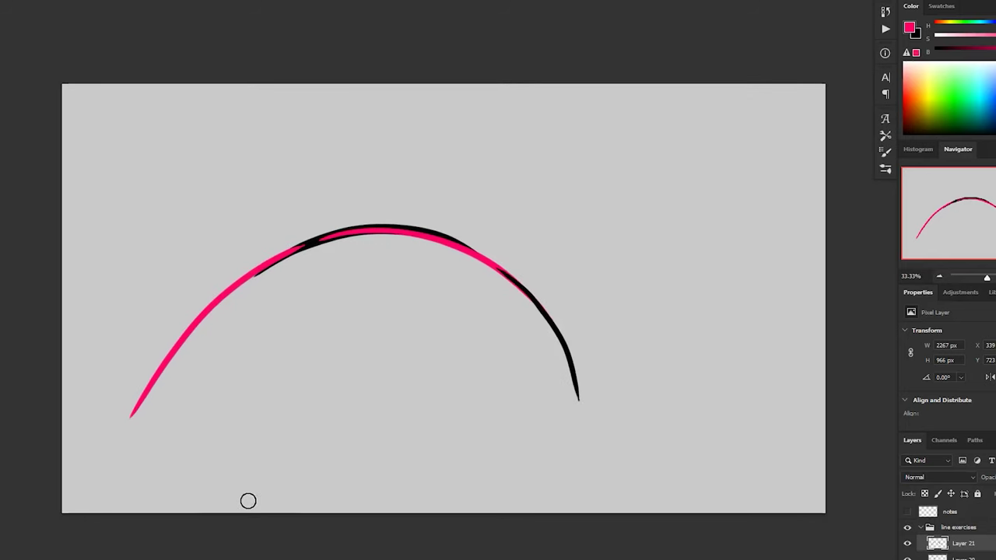
# Turn the pink extension black with Hue/Saturation: Saturation -100 and Lightness -100.
pyautogui.hotkey('ctrl', 'u')
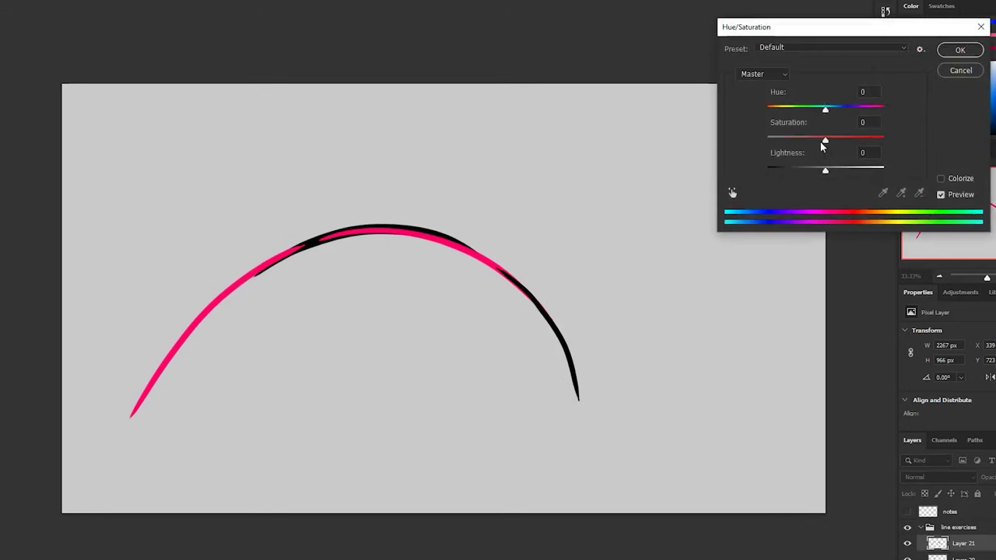
pyautogui.moveTo(823, 140); pyautogui.dragTo(743, 146)
pyautogui.moveTo(807, 177); pyautogui.dragTo(718, 176)
pyautogui.press('Return')
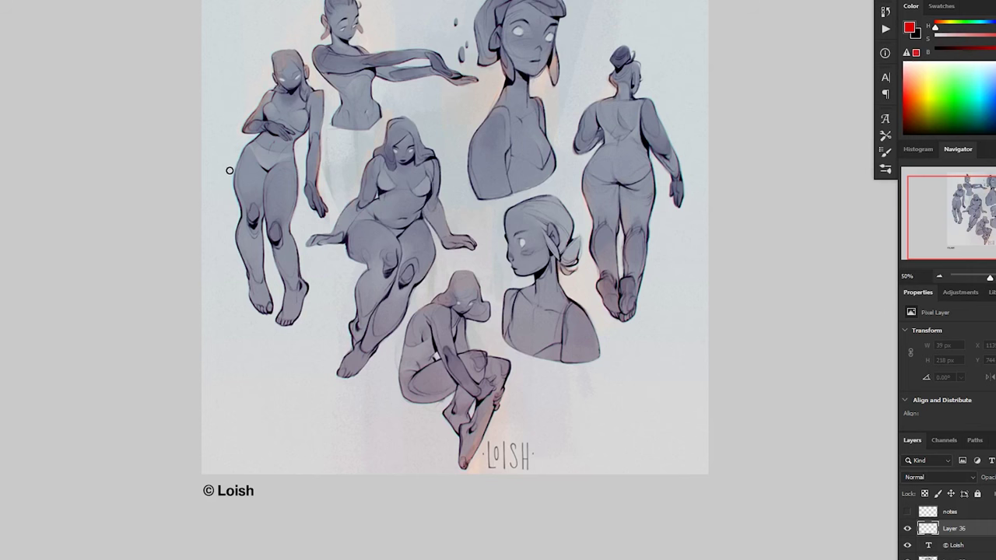
# Paint a red wavy line beside the left figure and lengthen the red stroke by the sitting figure's foot.
pyautogui.moveTo(228, 165); pyautogui.dragTo(235, 289)
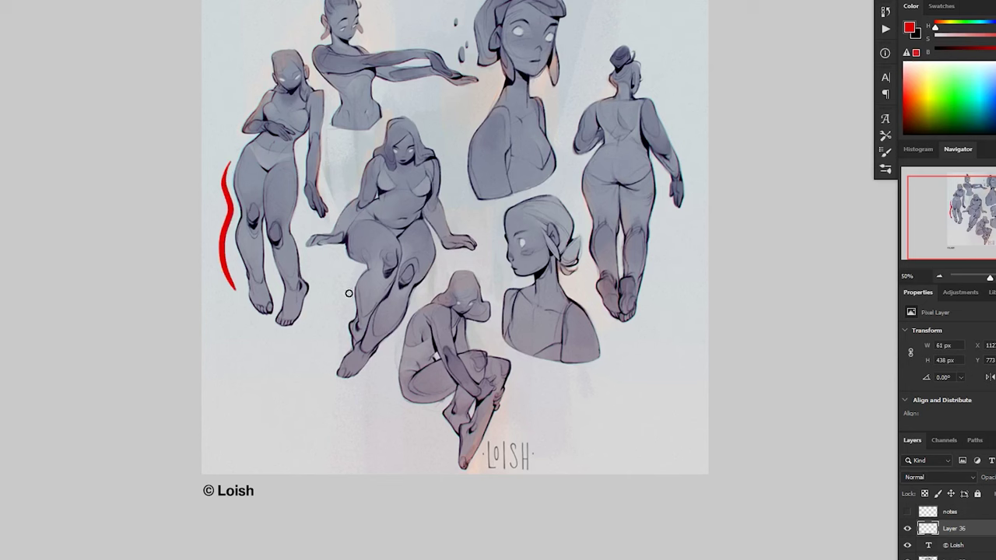
pyautogui.moveTo(344, 314); pyautogui.dragTo(345, 340)
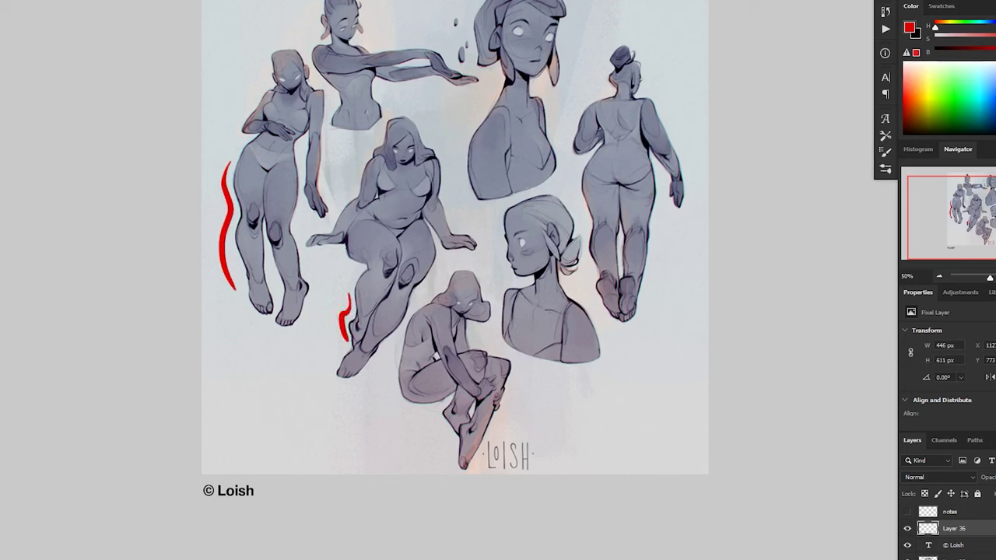
pyautogui.moveTo(630, 354); pyautogui.dragTo(628, 393)
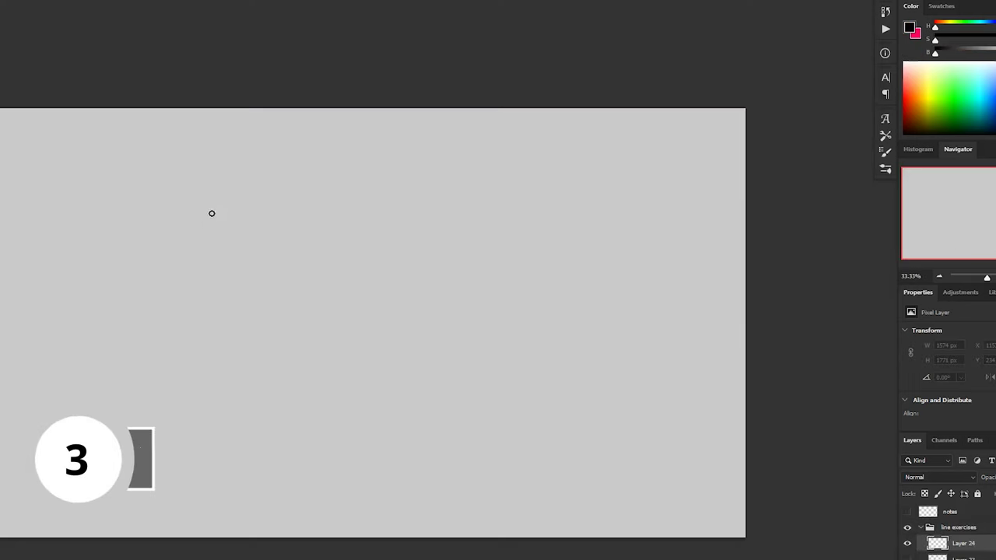
# Brush black C, S and I letter strokes side by side, then move them lower on the canvas.
pyautogui.moveTo(210, 211); pyautogui.dragTo(282, 387)
pyautogui.moveTo(410, 206)
pyautogui.mouseDown()
pyautogui.moveTo(447, 351)
pyautogui.moveTo(323, 378)
pyautogui.mouseUp()
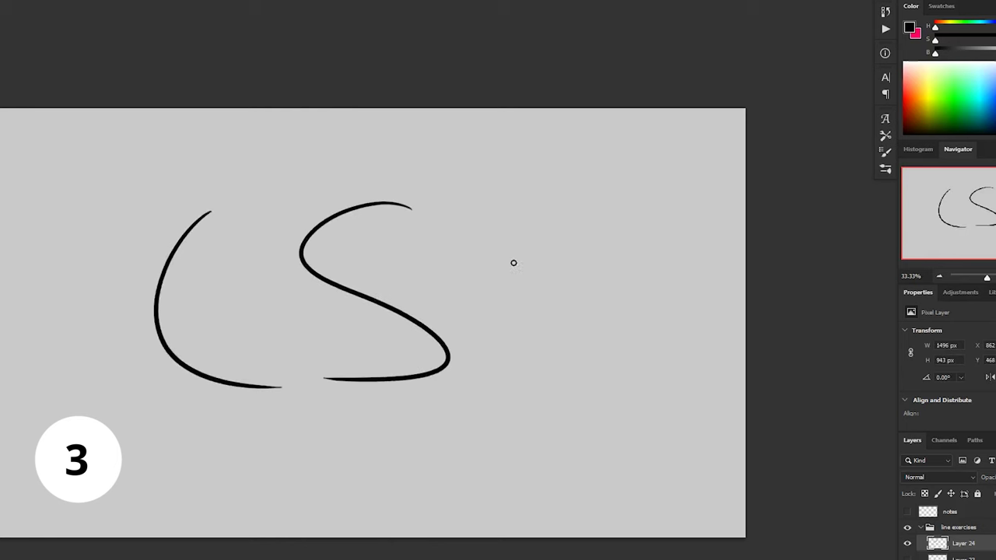
pyautogui.moveTo(513, 214); pyautogui.dragTo(508, 391)
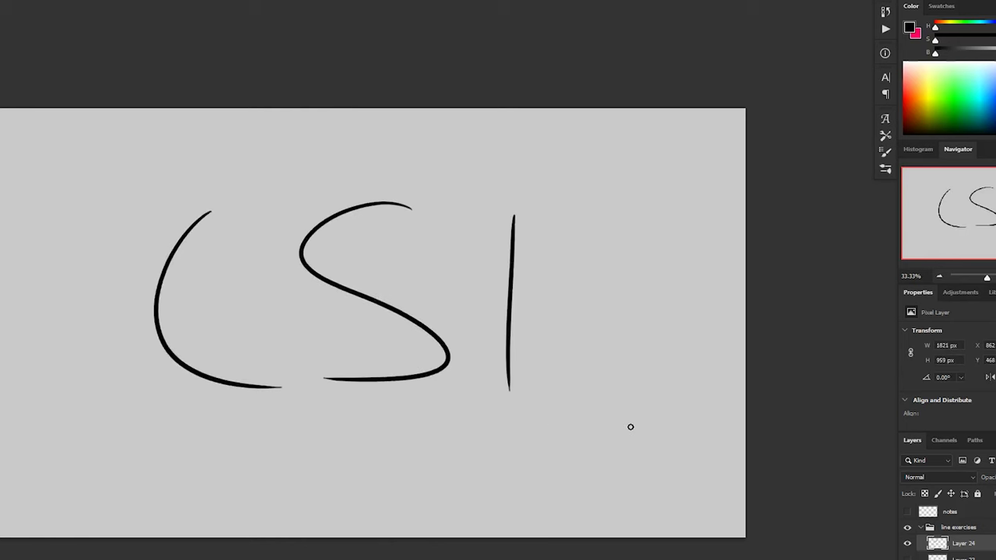
pyautogui.moveTo(673, 441); pyautogui.dragTo(677, 459)
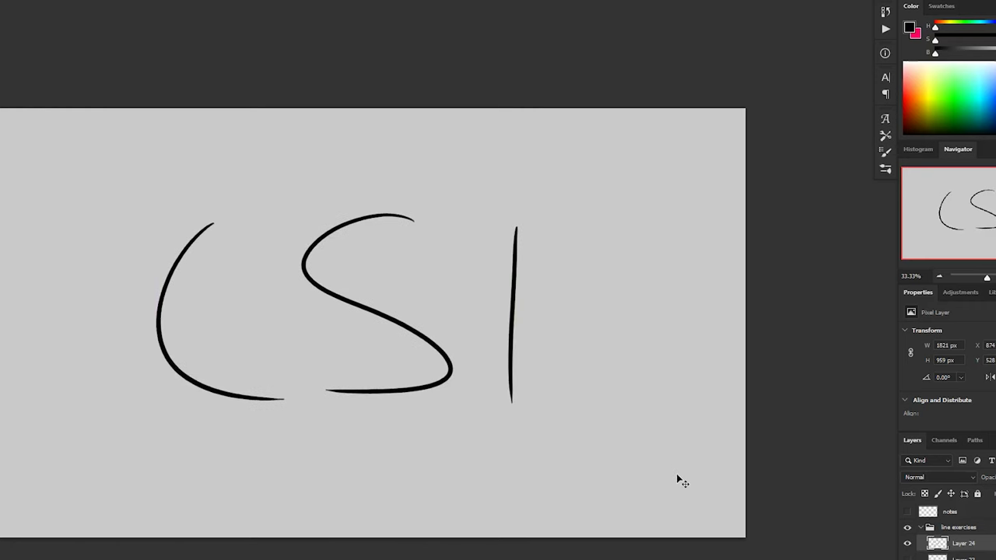
pyautogui.scroll(-1, 676, 459)
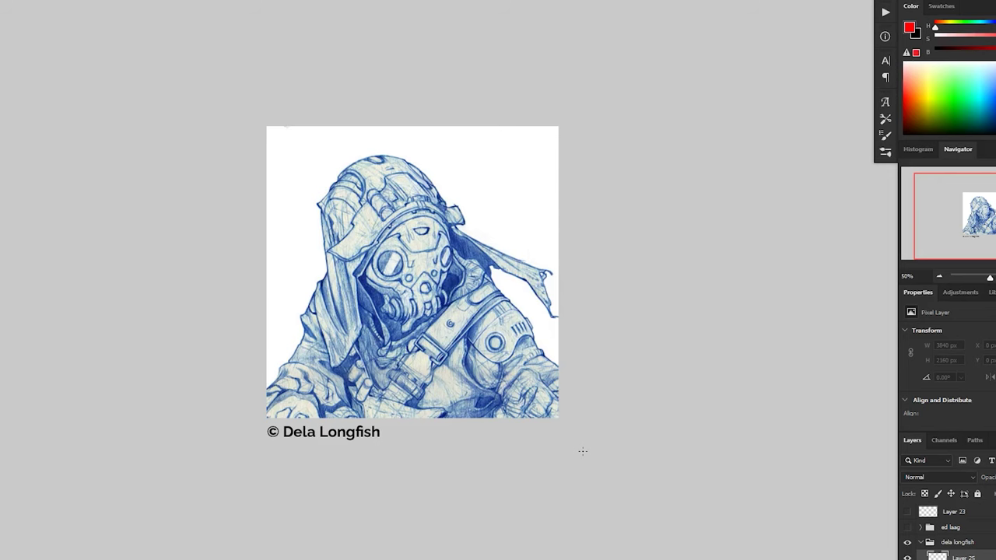
# Trace two stacked red arcs over the mask's brow and extend the small hook.
pyautogui.scroll(2, 460, 263)
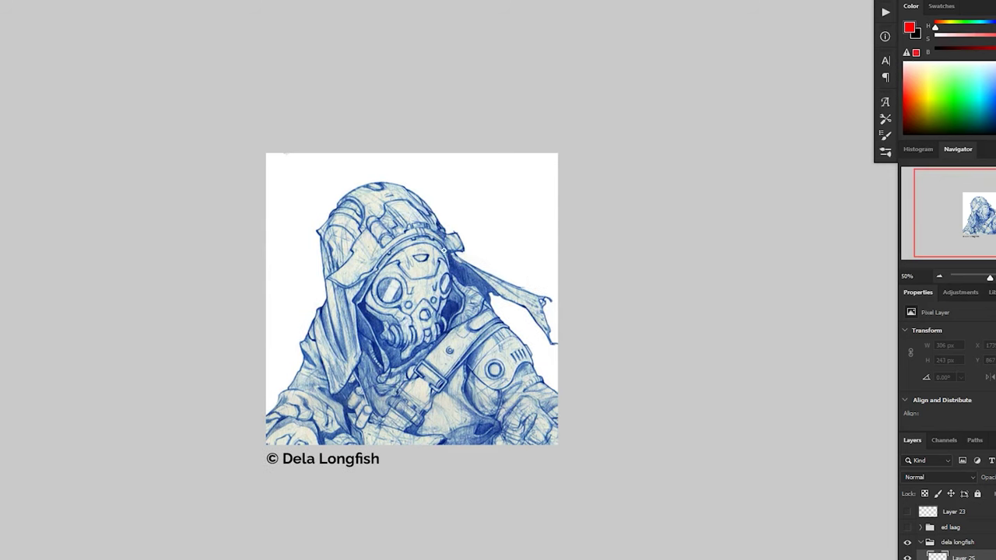
pyautogui.moveTo(449, 263); pyautogui.dragTo(366, 307)
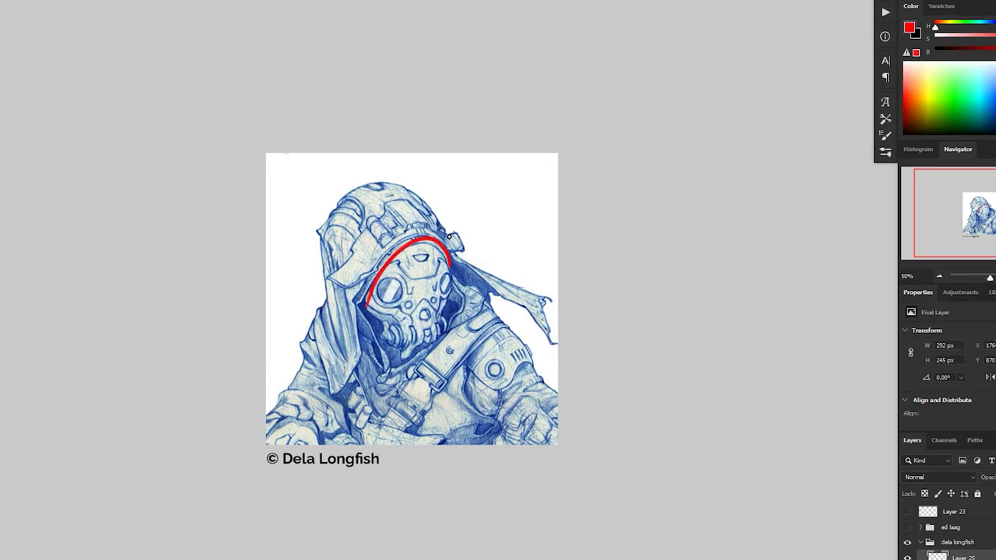
pyautogui.moveTo(446, 244); pyautogui.dragTo(362, 288)
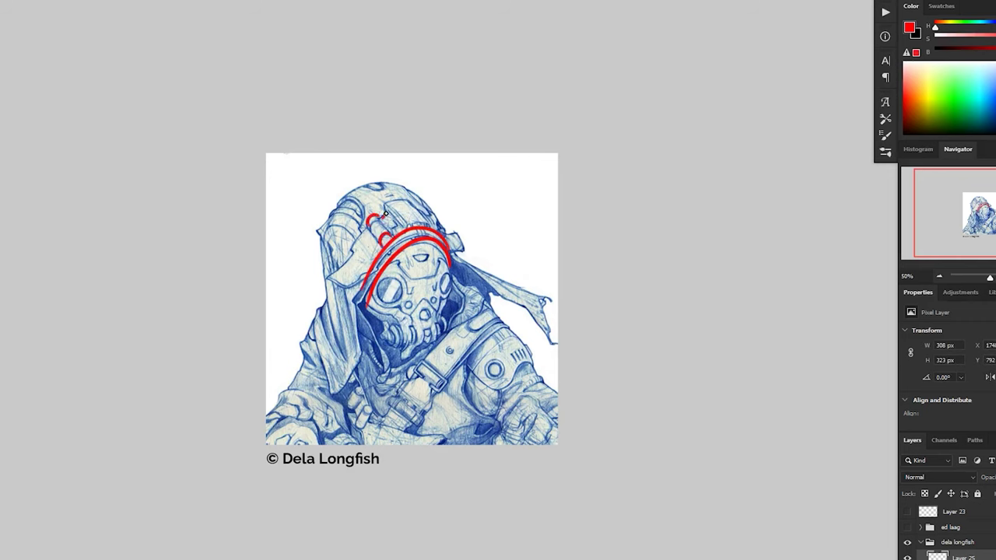
pyautogui.moveTo(385, 214); pyautogui.dragTo(388, 207)
# Try a red S-curve and small arc on the shoulder pad, then undo both.
pyautogui.scroll(-1, 529, 360)
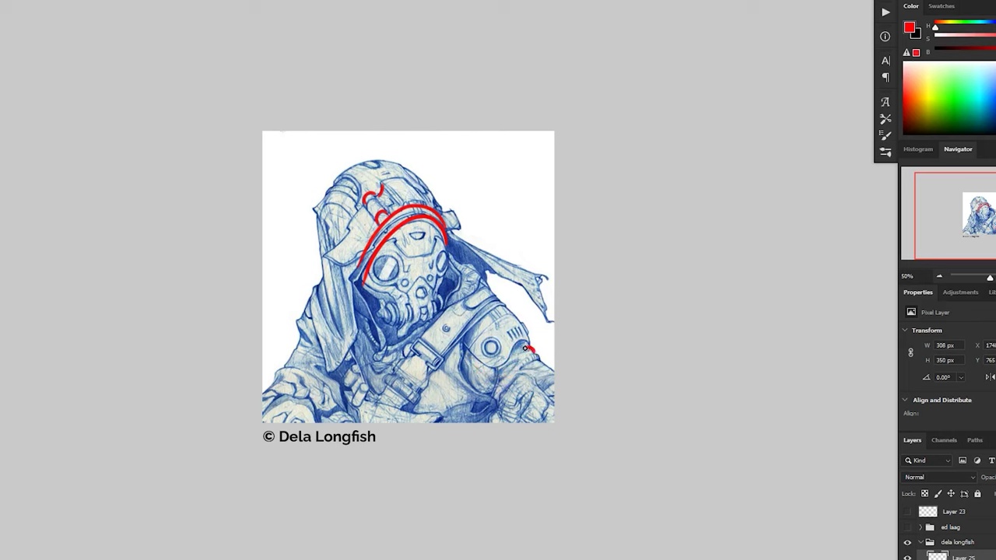
pyautogui.moveTo(525, 348)
pyautogui.mouseDown()
pyautogui.moveTo(476, 376)
pyautogui.moveTo(469, 360)
pyautogui.mouseUp()
pyautogui.hotkey('ctrl', 'z')
pyautogui.moveTo(532, 351); pyautogui.dragTo(505, 358)
pyautogui.hotkey('ctrl', 'z')
# Draw red lines down the cloth and the hood's left side, deleting the unwanted right-side strokes.
pyautogui.moveTo(469, 257)
pyautogui.mouseDown()
pyautogui.moveTo(508, 291)
pyautogui.moveTo(495, 281)
pyautogui.moveTo(523, 290)
pyautogui.moveTo(543, 333)
pyautogui.mouseUp()
pyautogui.moveTo(312, 236); pyautogui.dragTo(335, 333)
pyautogui.moveTo(331, 282); pyautogui.dragTo(349, 361)
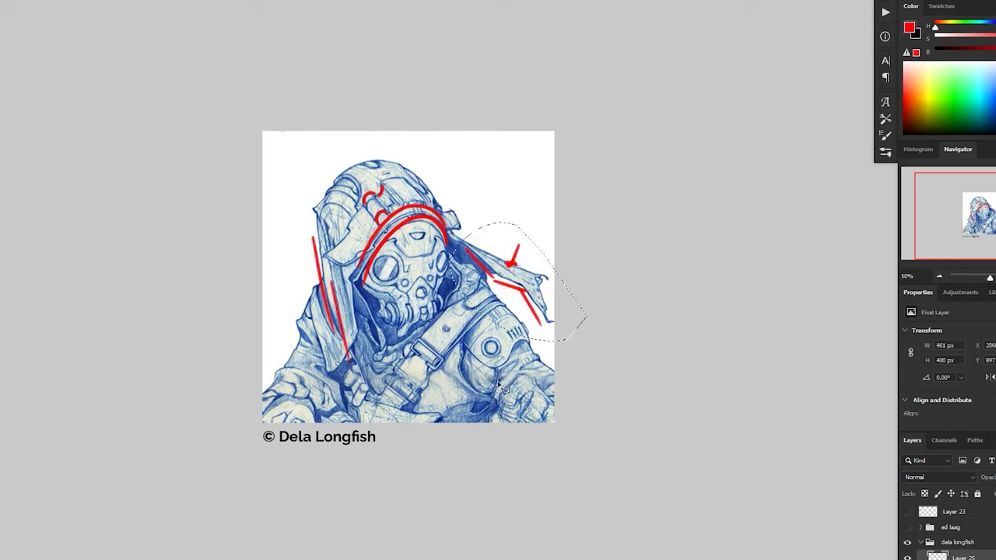
pyautogui.press('Delete')
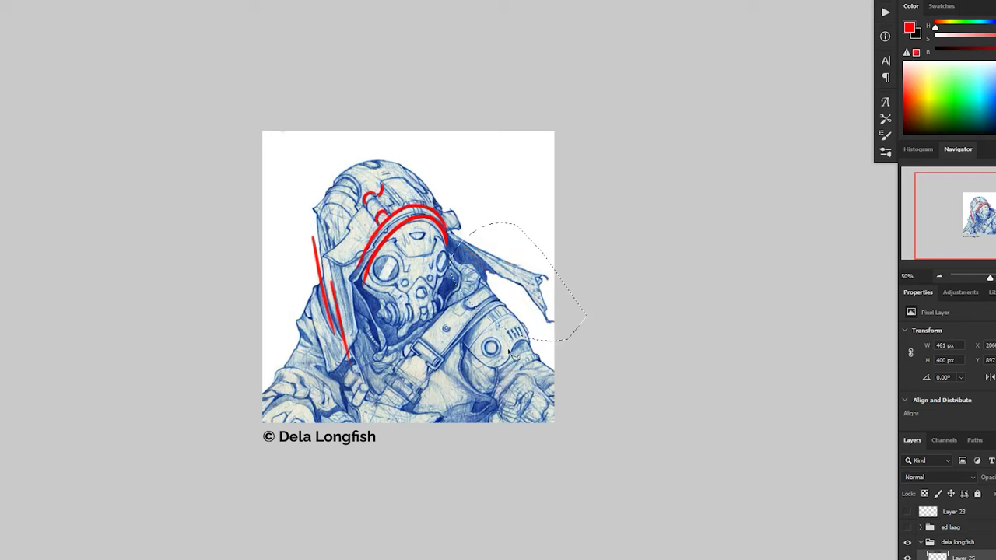
pyautogui.hotkey('ctrl', 'd')
pyautogui.moveTo(471, 246); pyautogui.dragTo(542, 320)
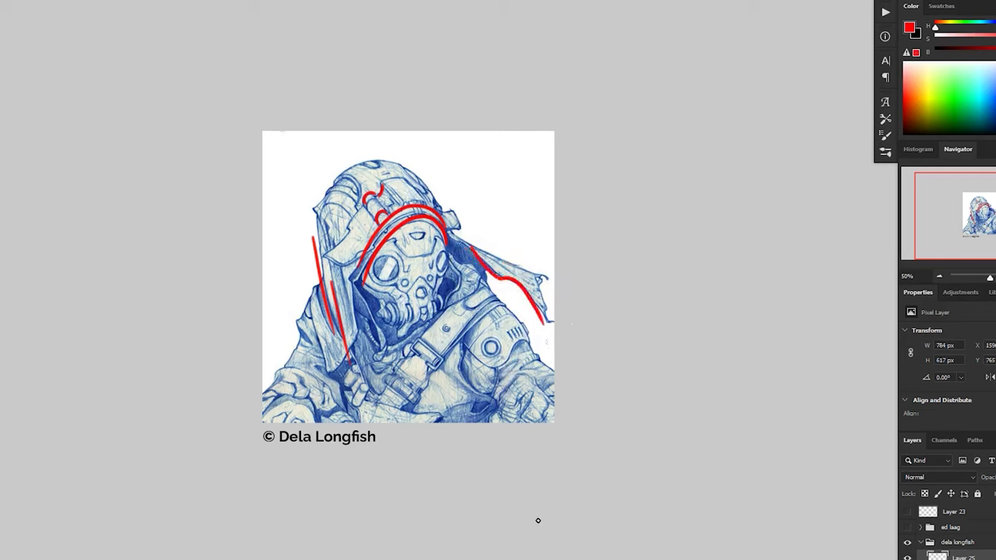
pyautogui.hotkey('ctrl', 'z')
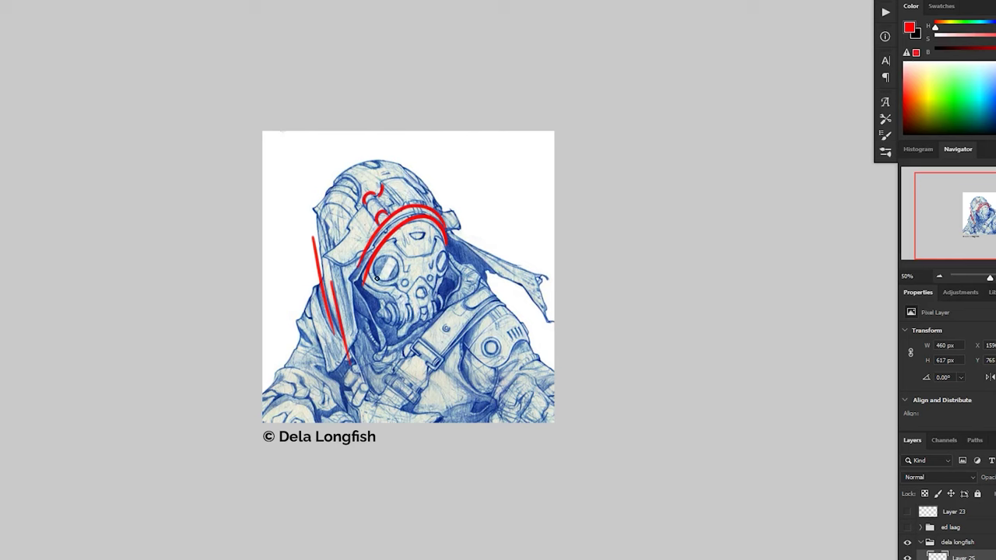
# Draw red arrows on both sides of the hood, one pointing away from the figure.
pyautogui.moveTo(284, 258)
pyautogui.mouseDown()
pyautogui.moveTo(274, 254)
pyautogui.moveTo(296, 268)
pyautogui.mouseUp()
pyautogui.moveTo(284, 306)
pyautogui.mouseDown()
pyautogui.moveTo(180, 331)
pyautogui.moveTo(204, 330)
pyautogui.mouseUp()
pyautogui.moveTo(479, 225)
pyautogui.mouseDown()
pyautogui.moveTo(558, 246)
pyautogui.moveTo(584, 282)
pyautogui.mouseUp()
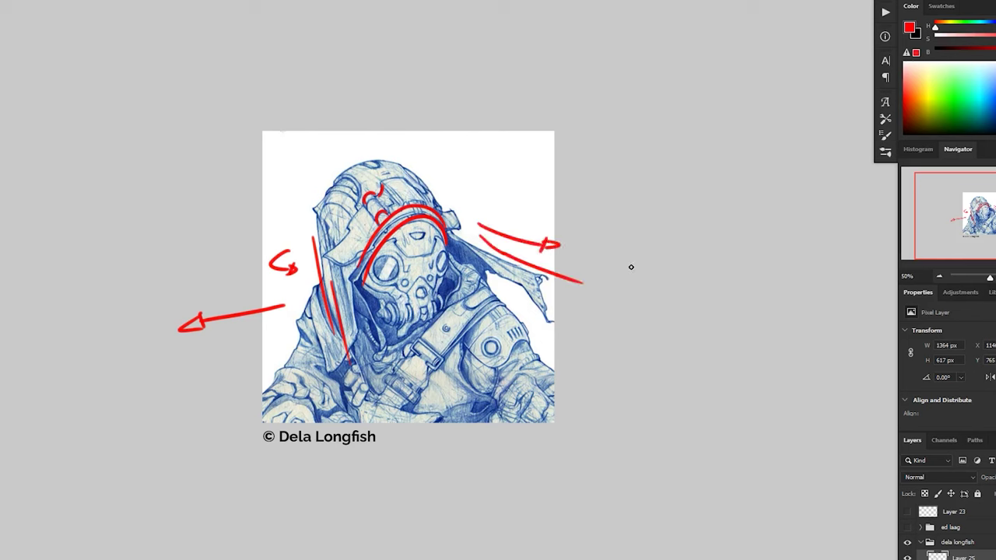
# Lasso-delete the left hood-strip strokes, then repaint one red stroke with a small mark beside it.
pyautogui.press('l')
pyautogui.moveTo(323, 227)
pyautogui.mouseDown()
pyautogui.moveTo(315, 298)
pyautogui.moveTo(365, 359)
pyautogui.mouseUp()
pyautogui.press('Delete')
pyautogui.hotkey('ctrl', 'd')
pyautogui.press('b')
pyautogui.moveTo(312, 236); pyautogui.dragTo(334, 312)
pyautogui.moveTo(241, 294)
pyautogui.mouseDown()
pyautogui.moveTo(290, 290)
pyautogui.moveTo(285, 298)
pyautogui.mouseUp()
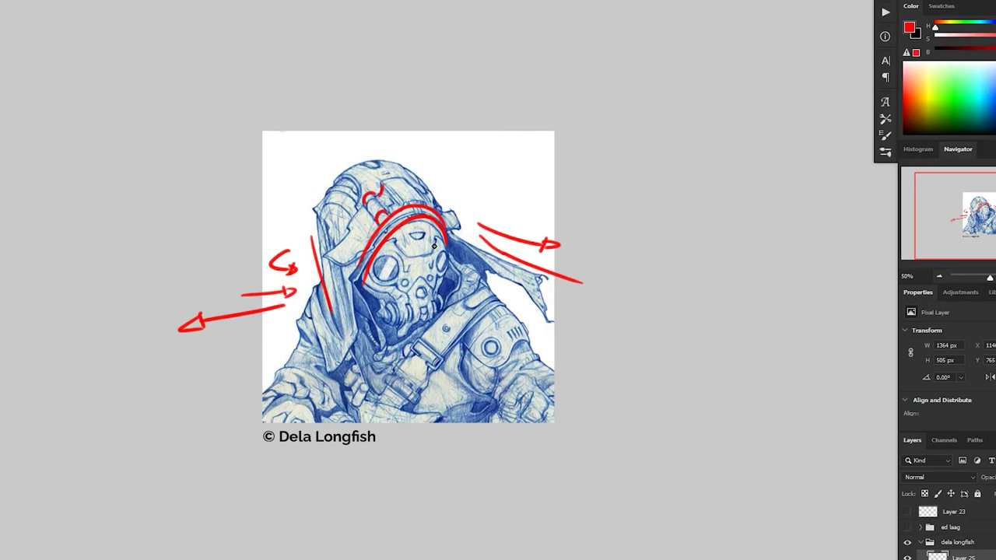
pyautogui.scroll(1, 553, 425)
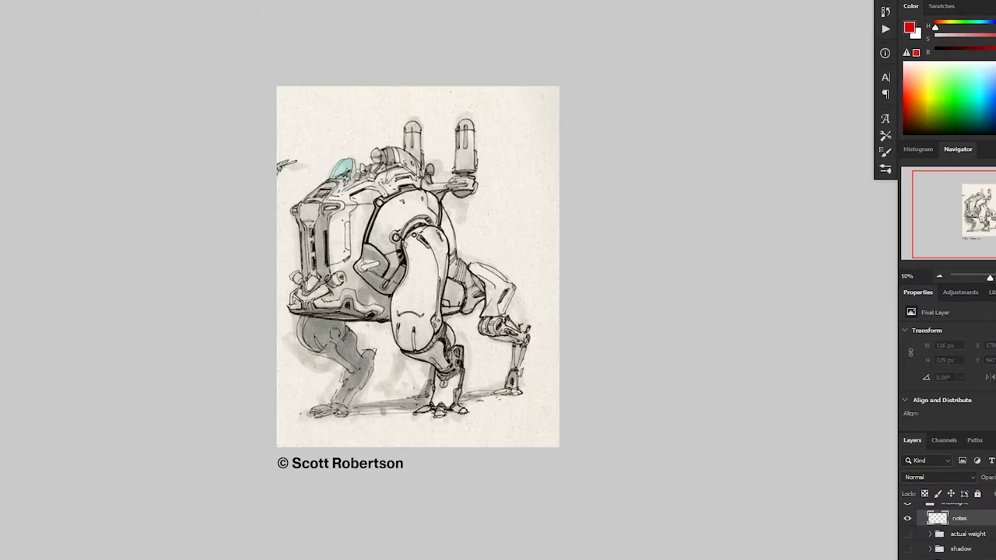
# Trace the walking mech's front leg edge with a red curve.
pyautogui.moveTo(414, 232)
pyautogui.mouseDown()
pyautogui.moveTo(390, 327)
pyautogui.moveTo(411, 348)
pyautogui.mouseUp()
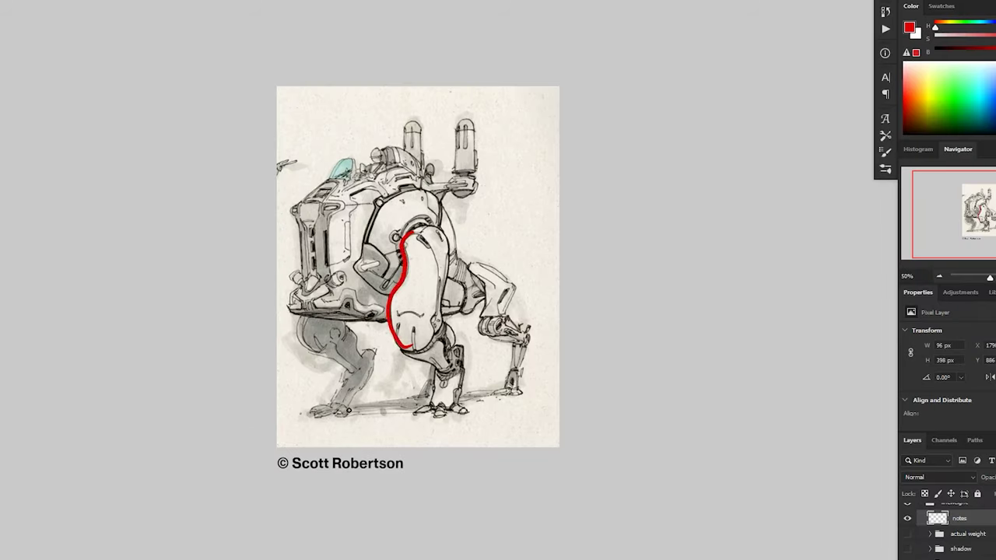
# Draw small red arrows below and pointing at the leg, undoing a stray short stroke.
pyautogui.moveTo(388, 380)
pyautogui.mouseDown()
pyautogui.moveTo(393, 361)
pyautogui.moveTo(401, 364)
pyautogui.mouseUp()
pyautogui.moveTo(264, 378)
pyautogui.mouseDown()
pyautogui.moveTo(297, 360)
pyautogui.moveTo(290, 370)
pyautogui.mouseUp()
pyautogui.moveTo(406, 358)
pyautogui.mouseDown()
pyautogui.moveTo(387, 315)
pyautogui.moveTo(403, 256)
pyautogui.moveTo(388, 311)
pyautogui.moveTo(397, 355)
pyautogui.mouseUp()
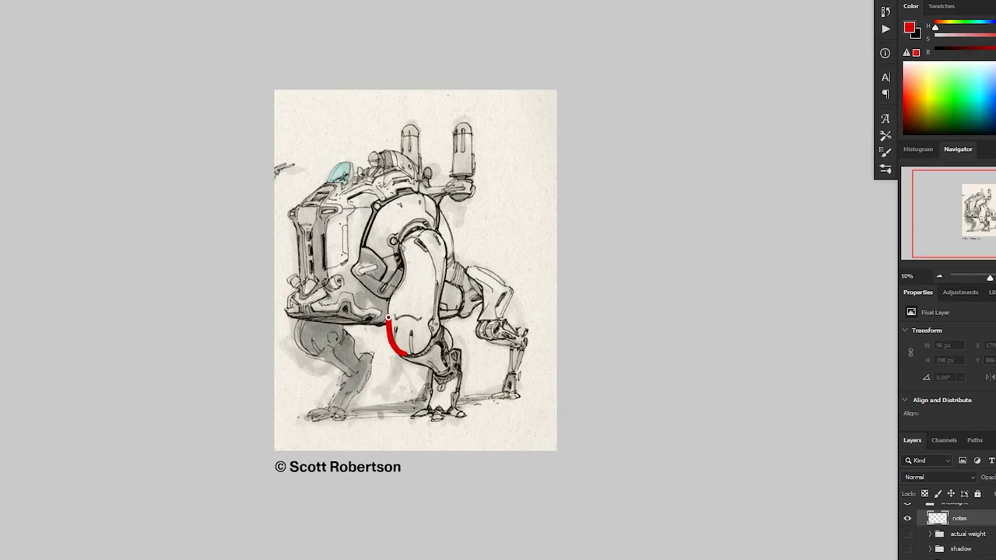
pyautogui.hotkey('ctrl', 'z')
# Outline the front leg in thick black and draw a red X beside it.
pyautogui.press('x')
pyautogui.moveTo(400, 356)
pyautogui.mouseDown()
pyautogui.moveTo(435, 336)
pyautogui.moveTo(437, 233)
pyautogui.moveTo(403, 242)
pyautogui.mouseUp()
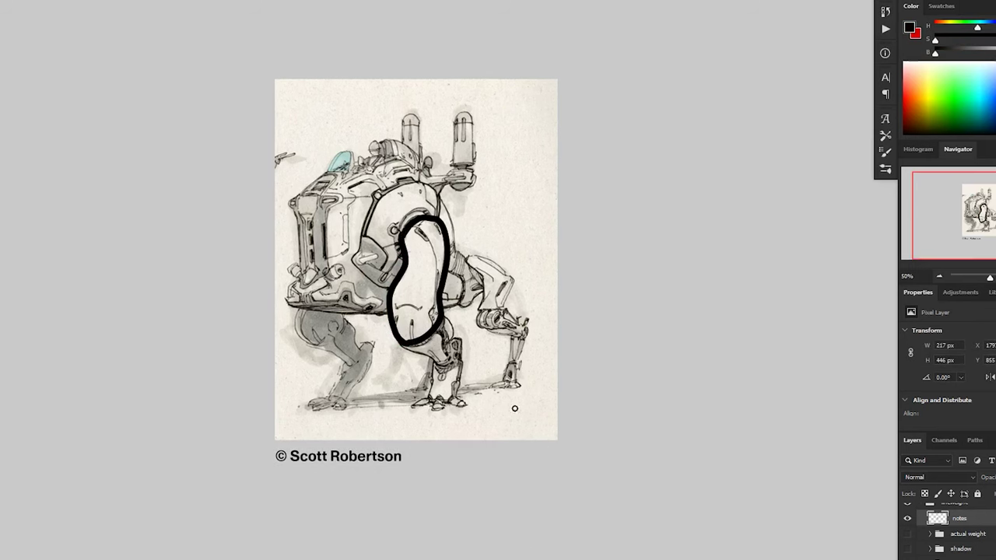
pyautogui.press('x')
pyautogui.moveTo(464, 223); pyautogui.dragTo(481, 241)
pyautogui.moveTo(481, 224); pyautogui.dragTo(464, 241)
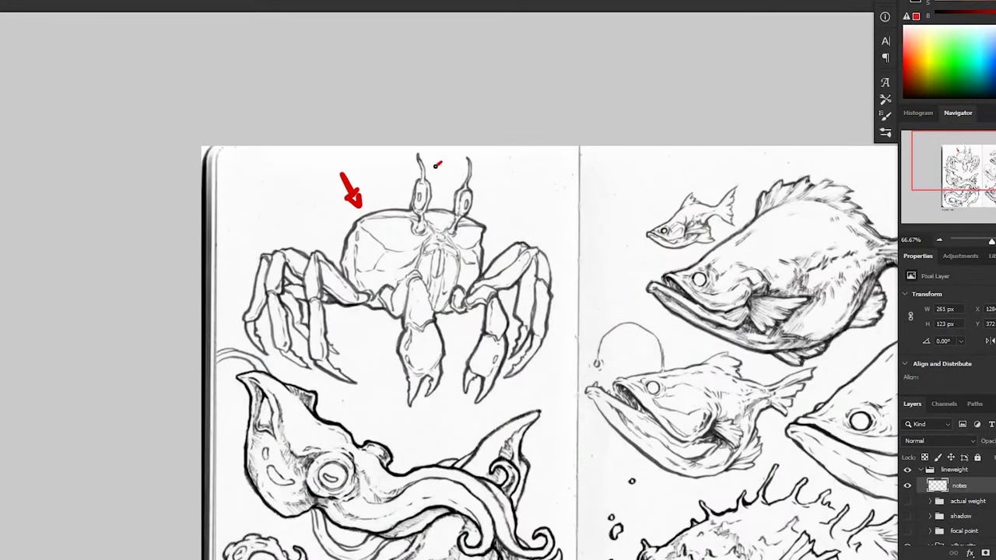
# Add a red arrow and two circles on the crab's shell, then trace the car's underside and cabin edge in red.
pyautogui.moveTo(435, 165); pyautogui.dragTo(427, 173)
pyautogui.moveTo(354, 223)
pyautogui.mouseDown()
pyautogui.moveTo(347, 238)
pyautogui.moveTo(357, 217)
pyautogui.mouseUp()
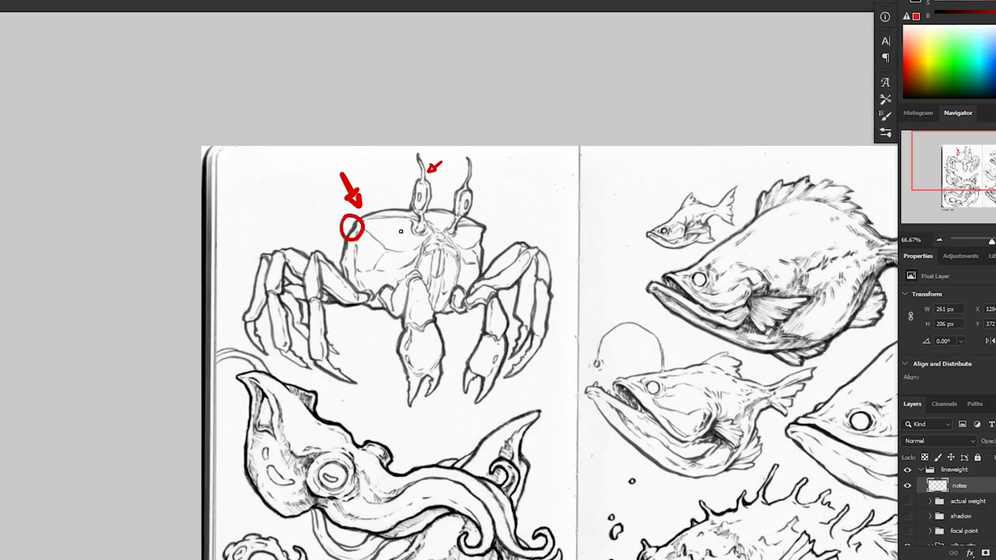
pyautogui.moveTo(394, 227)
pyautogui.mouseDown()
pyautogui.moveTo(364, 239)
pyautogui.moveTo(406, 232)
pyautogui.mouseUp()
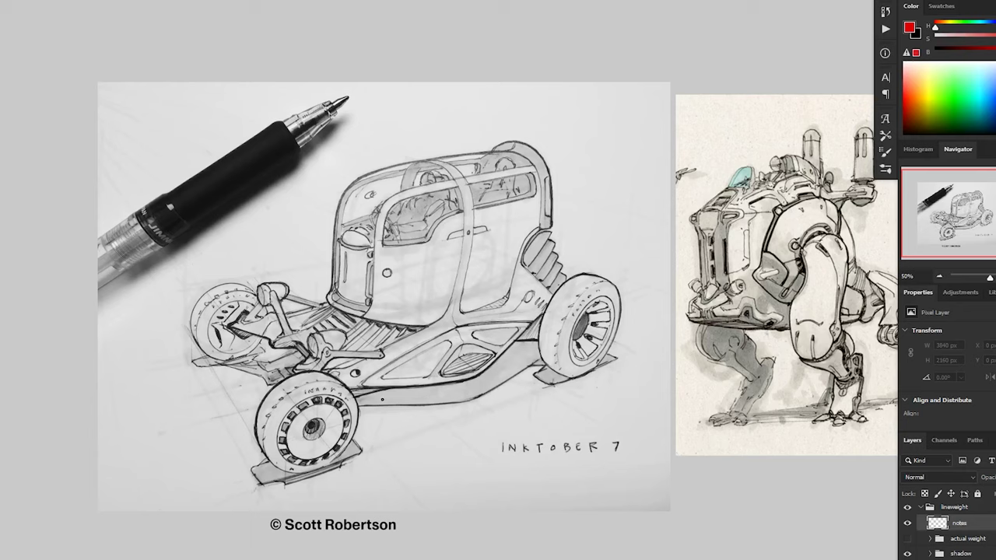
pyautogui.moveTo(356, 399); pyautogui.dragTo(535, 341)
pyautogui.moveTo(325, 305)
pyautogui.mouseDown()
pyautogui.moveTo(363, 178)
pyautogui.moveTo(529, 146)
pyautogui.moveTo(552, 211)
pyautogui.mouseUp()
# Draw thick red sample lines above the car and a straight red cabin-pillar stroke, then delete the notes.
pyautogui.scroll(1, 552, 212)
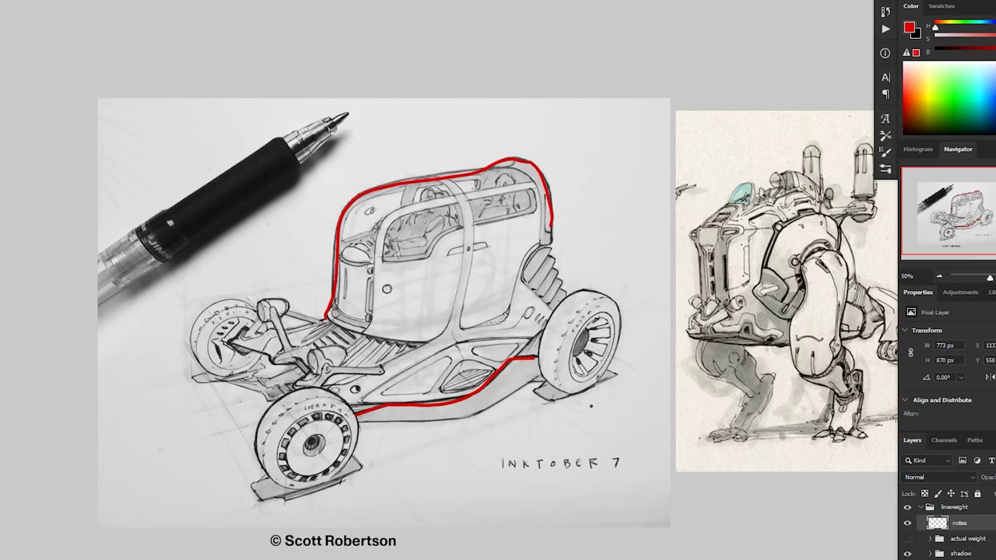
pyautogui.moveTo(495, 120); pyautogui.dragTo(624, 120)
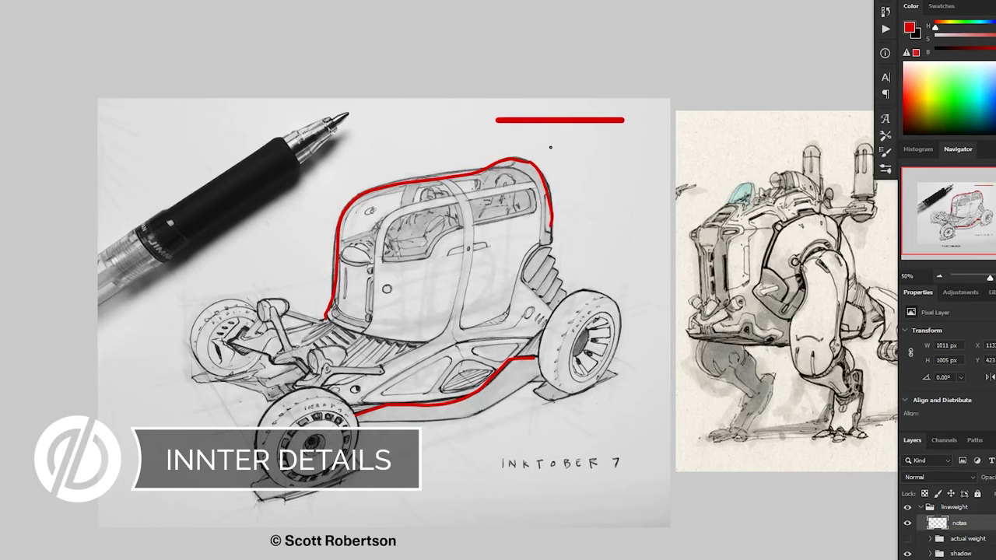
pyautogui.moveTo(446, 185)
pyautogui.mouseDown()
pyautogui.moveTo(463, 272)
pyautogui.moveTo(447, 269)
pyautogui.moveTo(442, 333)
pyautogui.mouseUp()
pyautogui.hotkey('ctrl', 'z')
pyautogui.moveTo(467, 186); pyautogui.dragTo(471, 320)
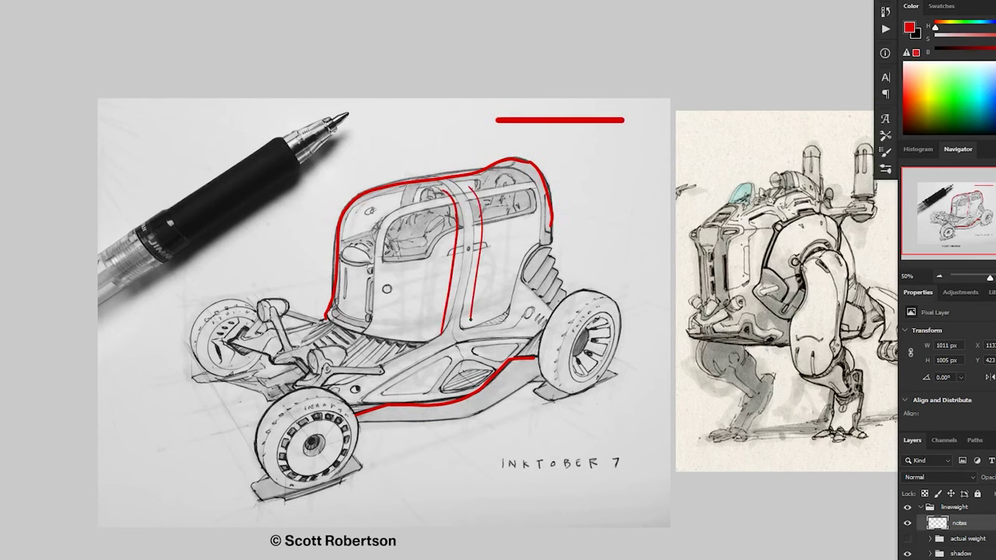
pyautogui.moveTo(497, 137); pyautogui.dragTo(622, 136)
pyautogui.scroll(1, 512, 412)
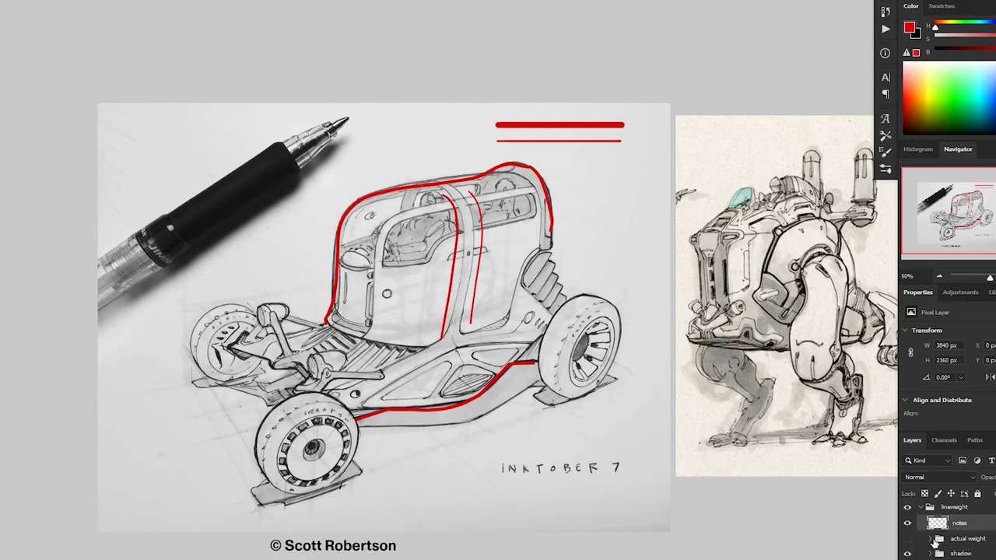
pyautogui.press('Delete')
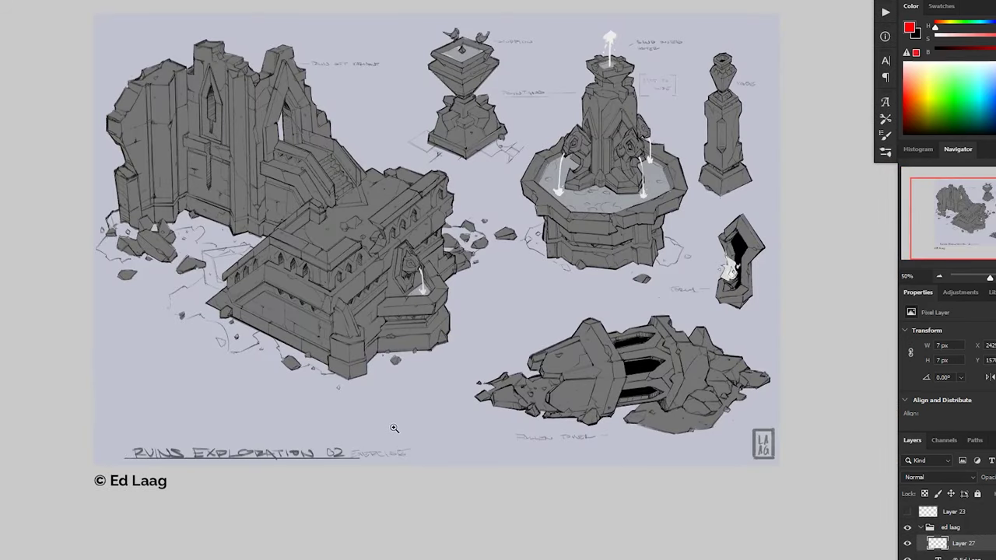
# Zoom to 100% on the ruined building and test a red arc and arrow, undoing both.
pyautogui.moveTo(358, 346); pyautogui.dragTo(476, 364)
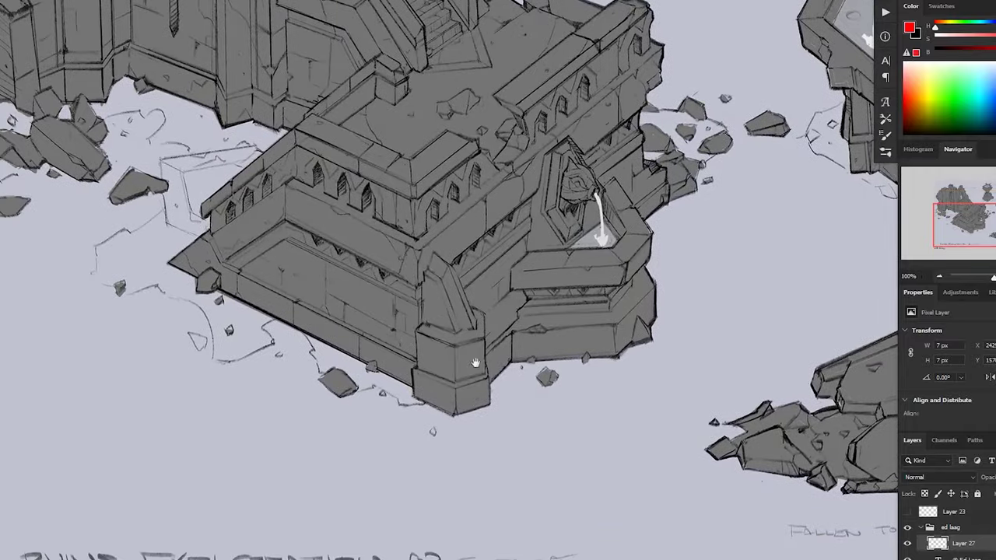
pyautogui.moveTo(308, 261); pyautogui.dragTo(348, 336)
pyautogui.hotkey('ctrl', 'z')
pyautogui.scroll(1, 319, 326)
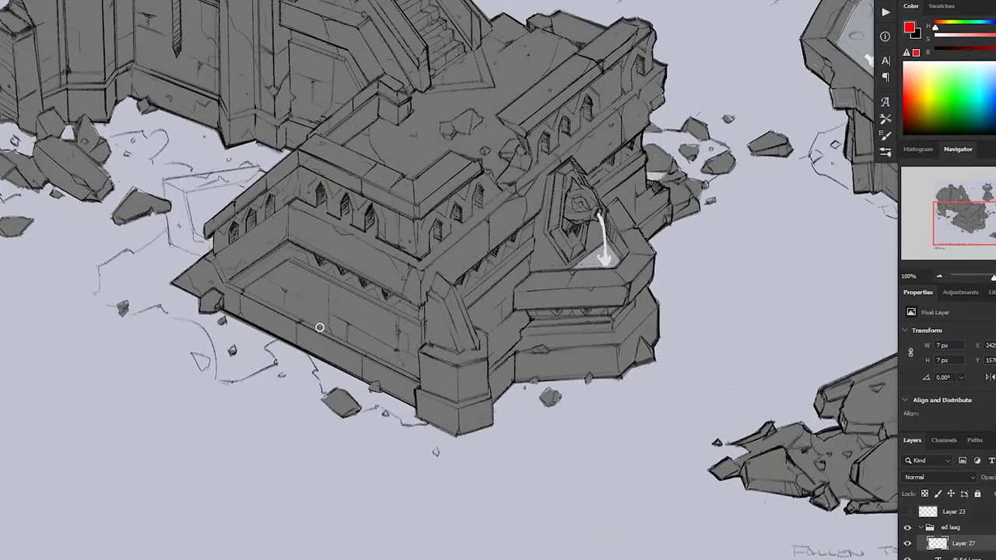
pyautogui.scroll(1, 308, 392)
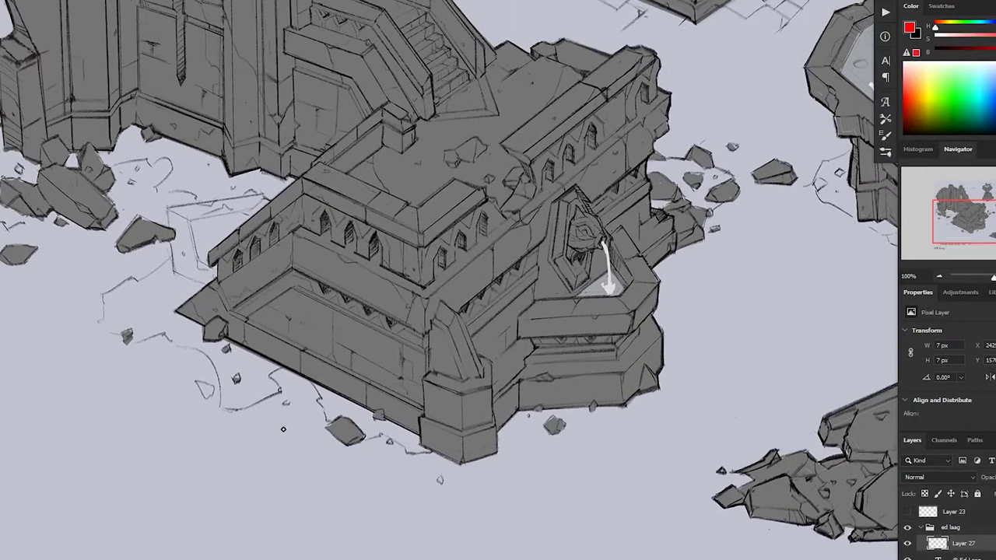
pyautogui.moveTo(281, 428)
pyautogui.mouseDown()
pyautogui.moveTo(309, 394)
pyautogui.moveTo(314, 404)
pyautogui.mouseUp()
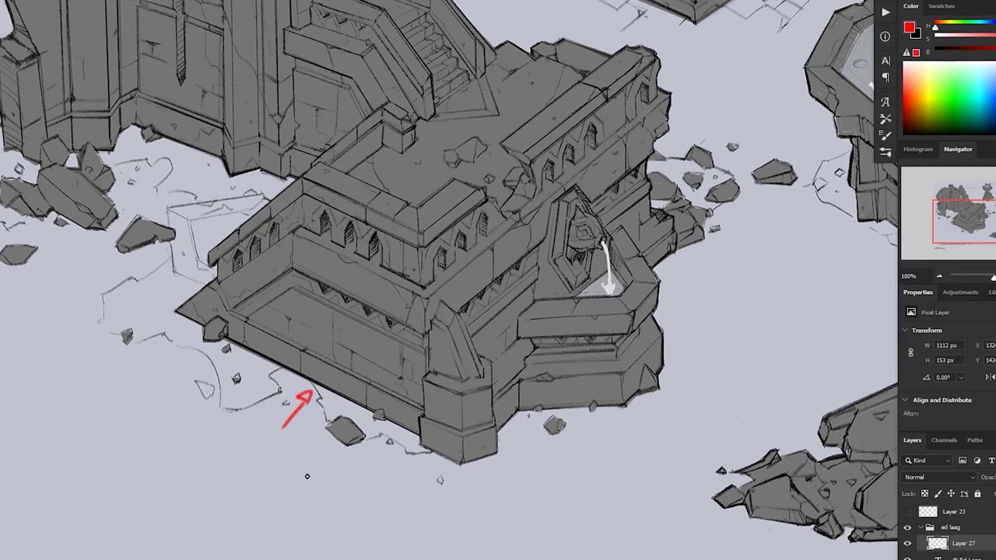
pyautogui.hotkey('ctrl', 'z')
pyautogui.hotkey('ctrl', 'z')
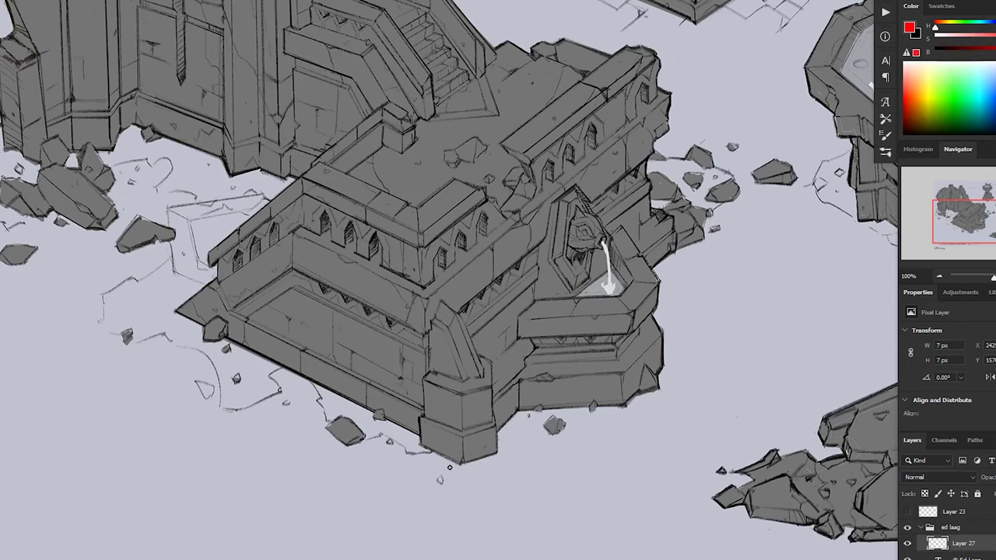
# Add a short red stroke near the wall's base, removing a stray check mark and circle.
pyautogui.scroll(1, 371, 377)
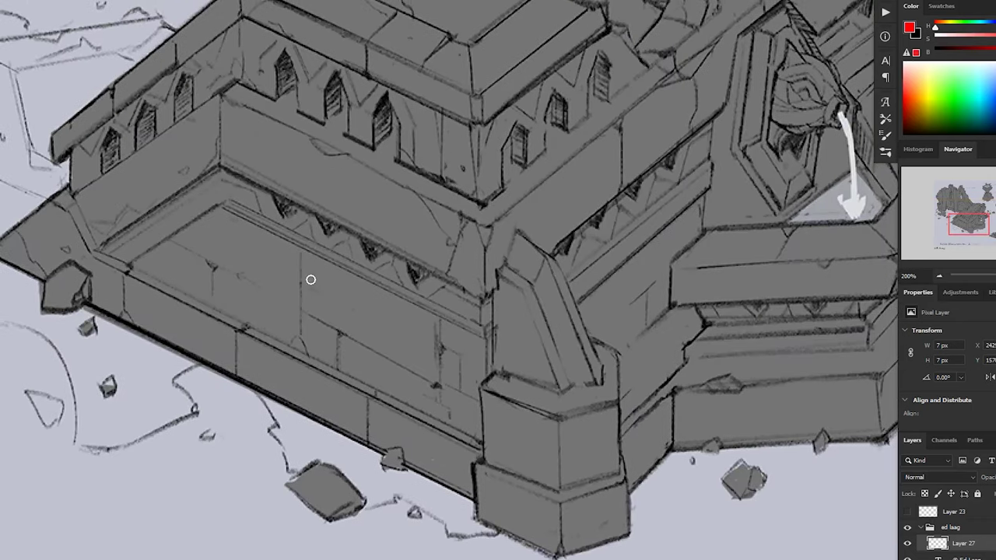
pyautogui.hscroll(-1, 310, 279)
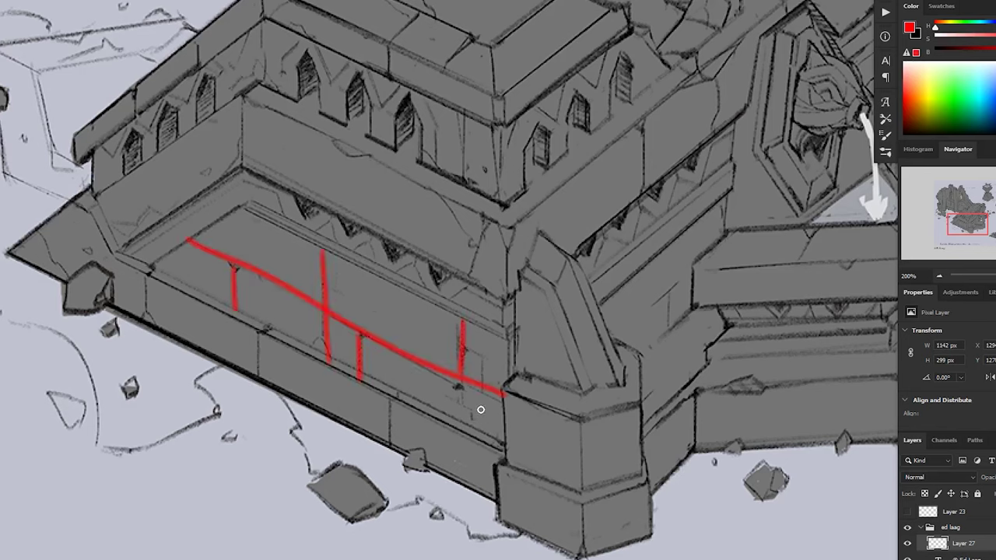
pyautogui.moveTo(231, 476)
pyautogui.mouseDown()
pyautogui.moveTo(258, 407)
pyautogui.moveTo(267, 412)
pyautogui.mouseUp()
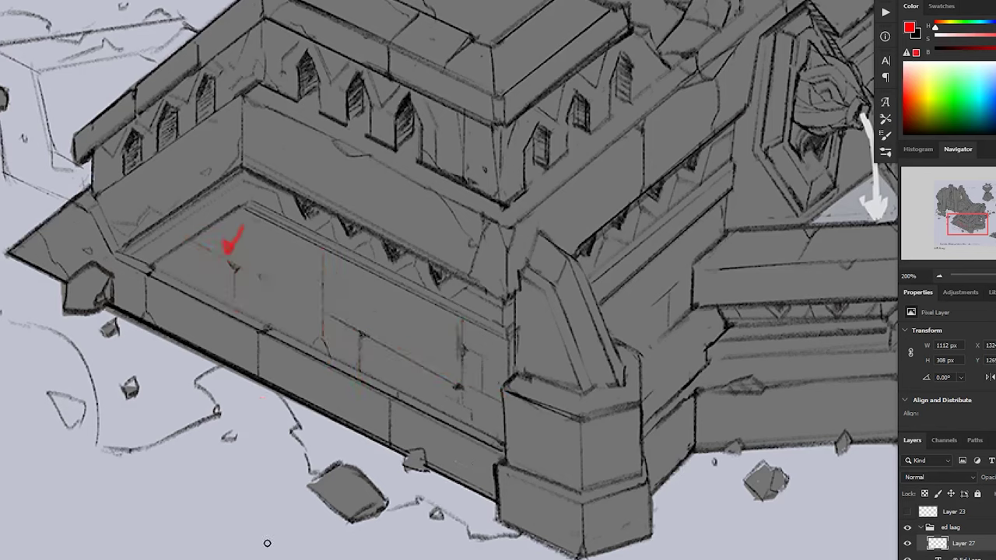
pyautogui.moveTo(287, 272)
pyautogui.mouseDown()
pyautogui.moveTo(299, 304)
pyautogui.moveTo(285, 271)
pyautogui.mouseUp()
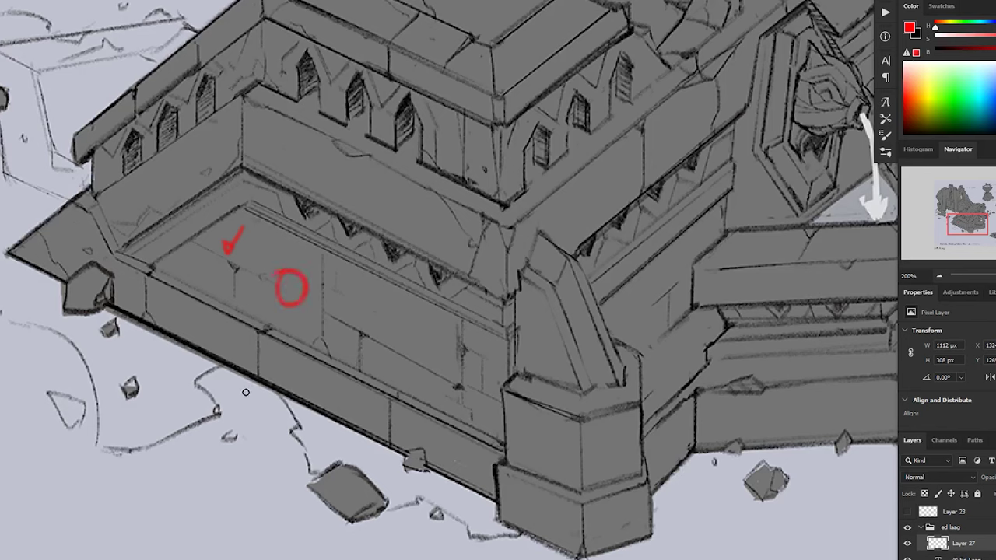
pyautogui.hotkey('ctrl', 'z')
pyautogui.hotkey('ctrl', 'z')
pyautogui.hotkey('ctrl', 'z')
# Paint red crosses over two overlapping joints on the recessed wall.
pyautogui.moveTo(232, 266)
pyautogui.mouseDown()
pyautogui.moveTo(211, 254)
pyautogui.moveTo(242, 280)
pyautogui.mouseUp()
pyautogui.moveTo(369, 337); pyautogui.dragTo(337, 323)
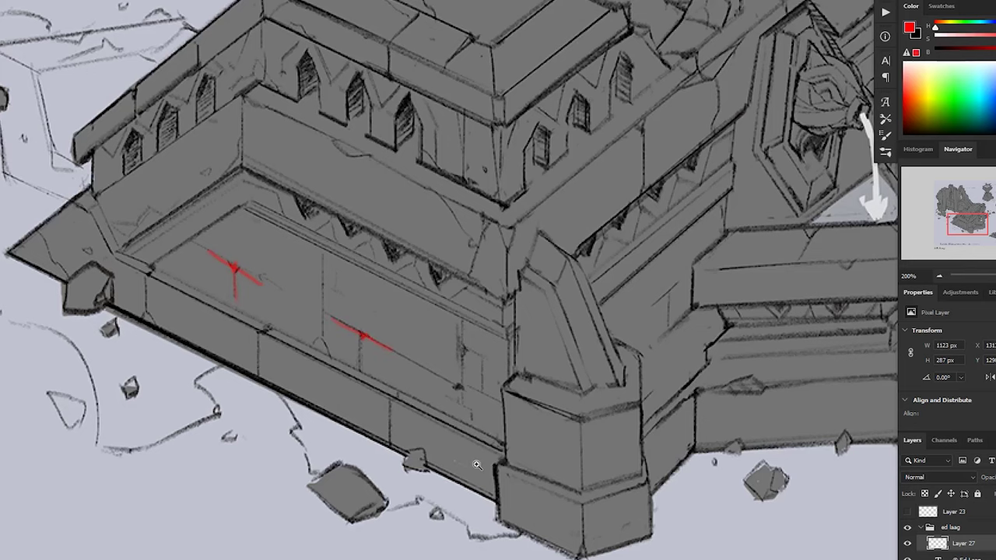
pyautogui.scroll(-2, 476, 465)
pyautogui.scroll(-1, 467, 489)
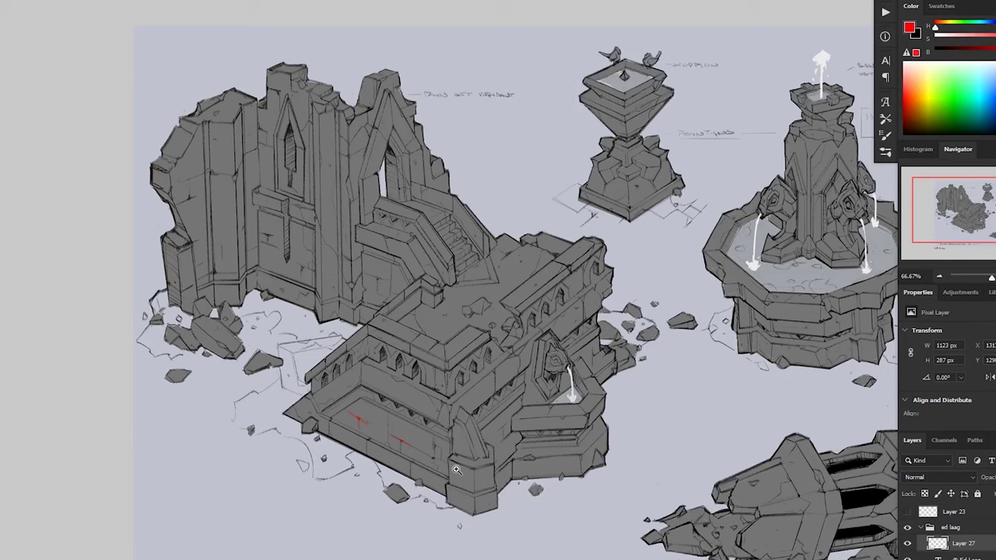
# Zoom in and out on the building to review the marks, ending on the whole sheet.
pyautogui.click(456, 470)
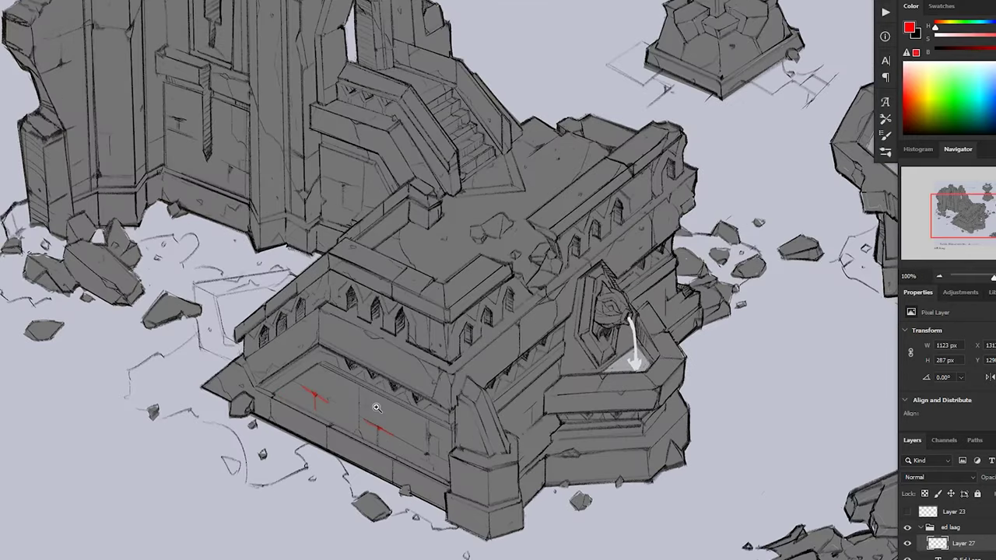
pyautogui.keyDown('alt'); pyautogui.click(377, 408); pyautogui.keyUp('alt')
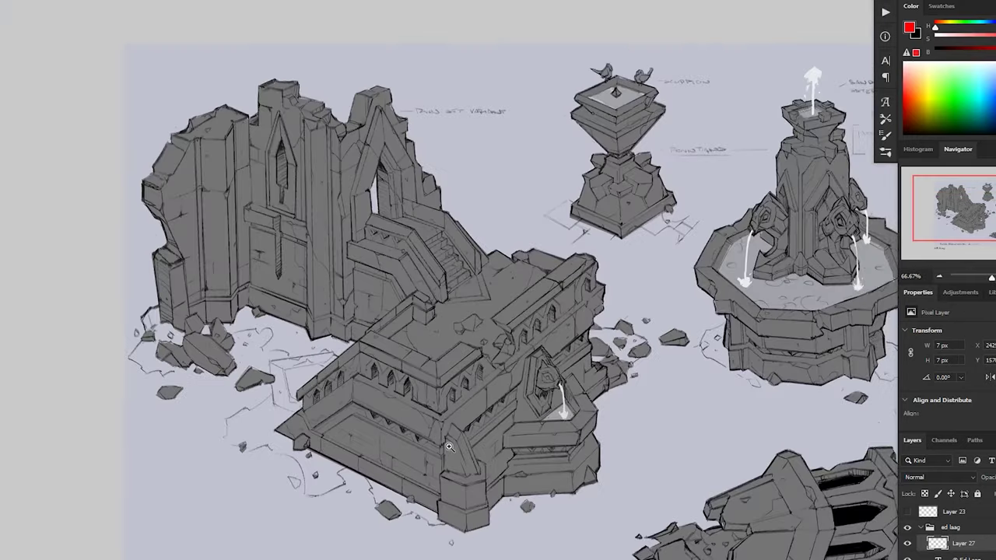
pyautogui.click(449, 446)
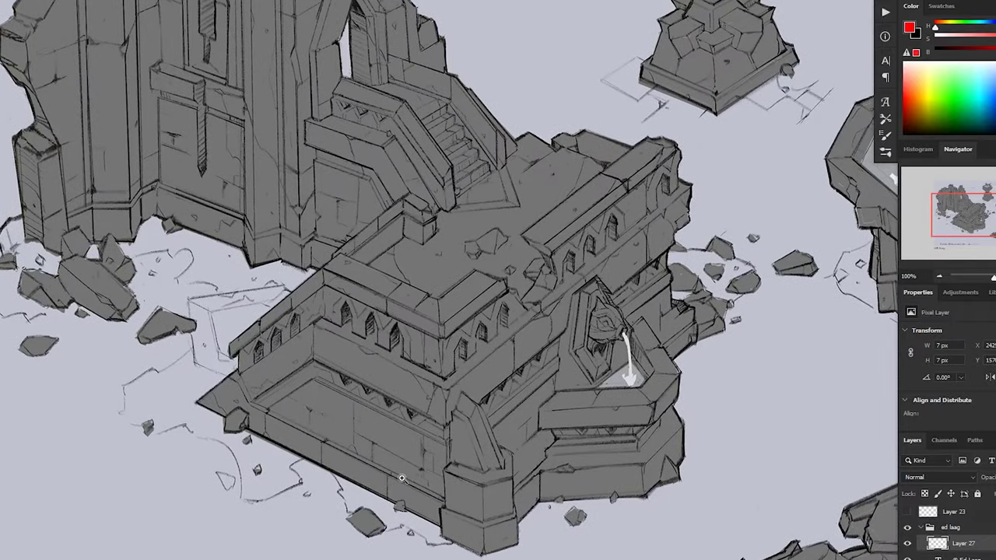
pyautogui.hotkey('ctrl', '0')
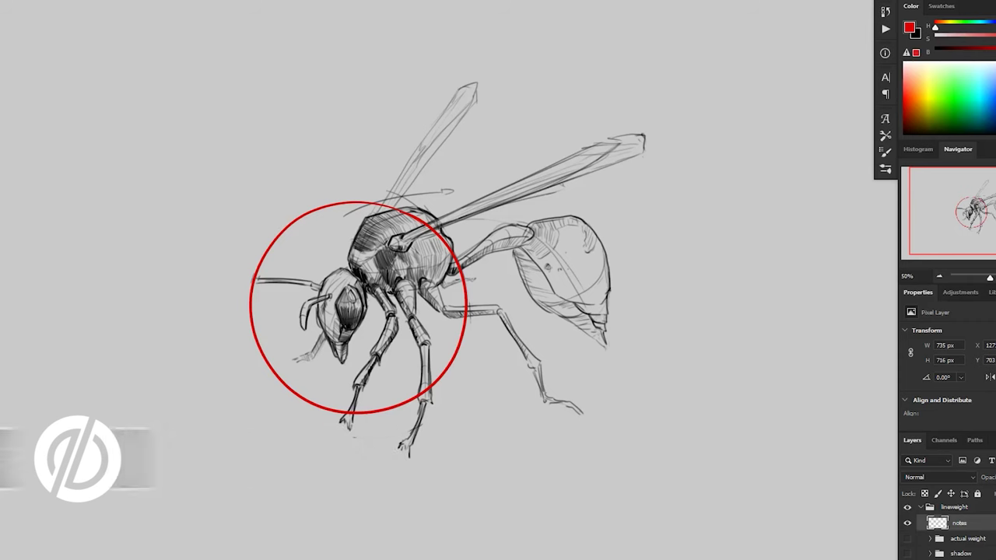
# Paint a thick red bar above the head, circle the abdomen tip, add a thin line beside it and an arrow beneath.
pyautogui.moveTo(253, 163); pyautogui.dragTo(364, 163)
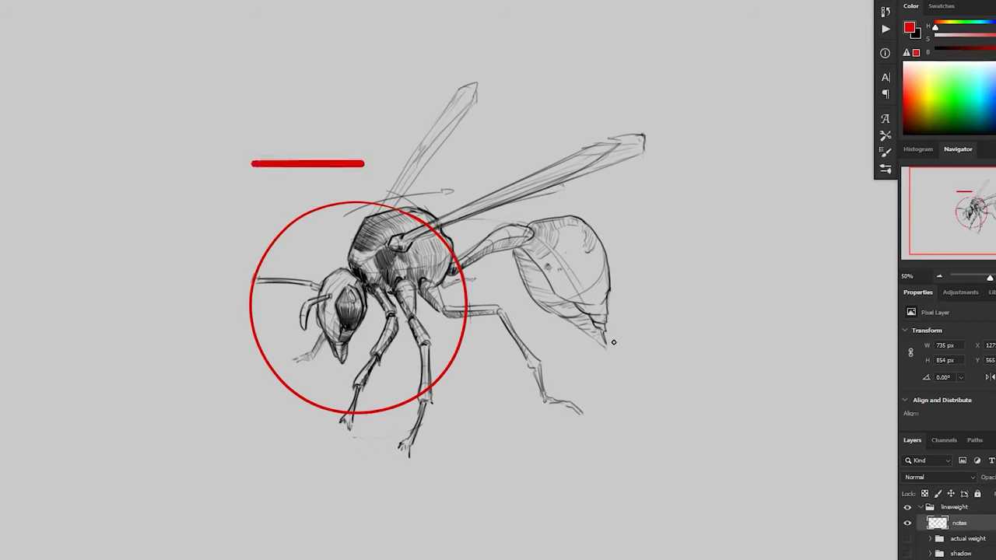
pyautogui.moveTo(629, 294)
pyautogui.mouseDown()
pyautogui.moveTo(573, 349)
pyautogui.moveTo(610, 285)
pyautogui.moveTo(630, 299)
pyautogui.mouseUp()
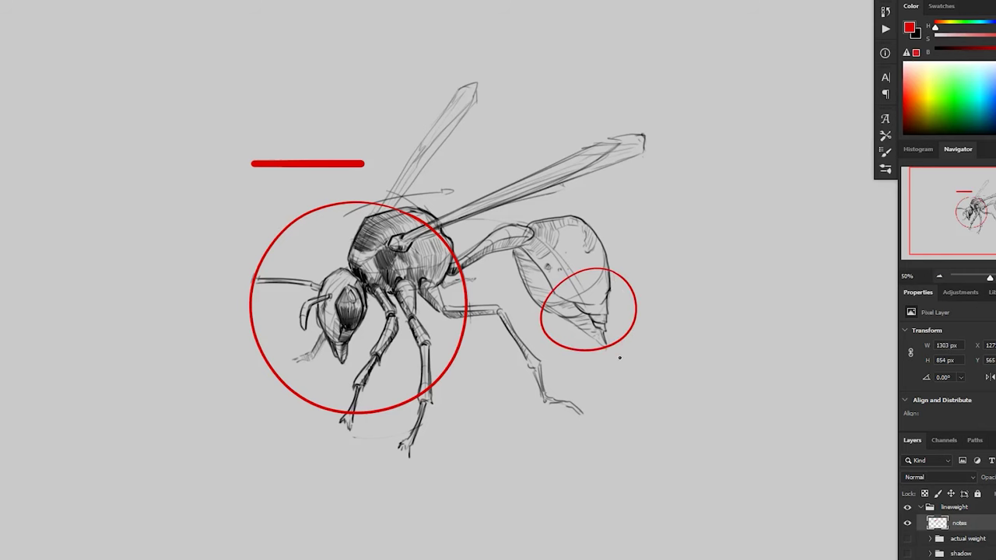
pyautogui.moveTo(619, 358); pyautogui.dragTo(717, 358)
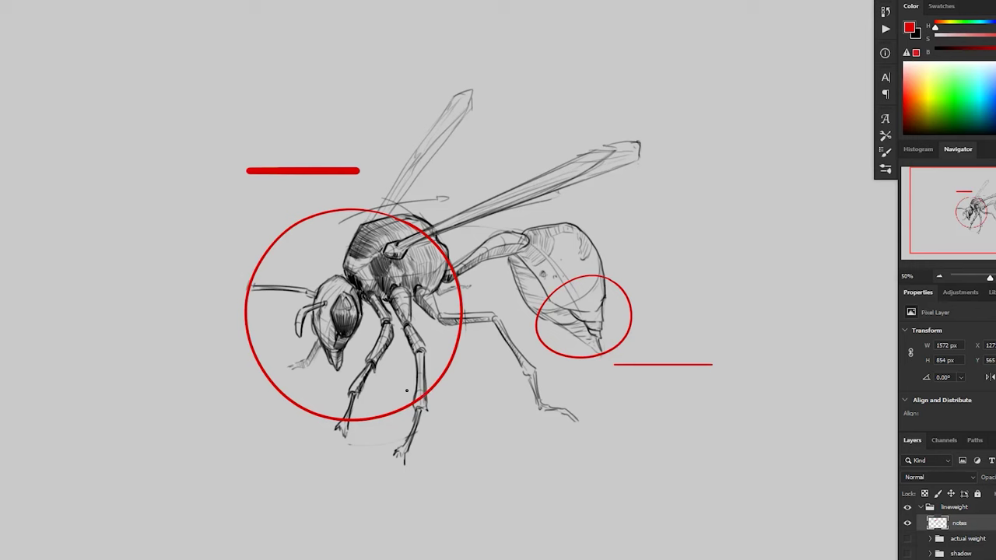
pyautogui.moveTo(398, 379); pyautogui.dragTo(640, 405)
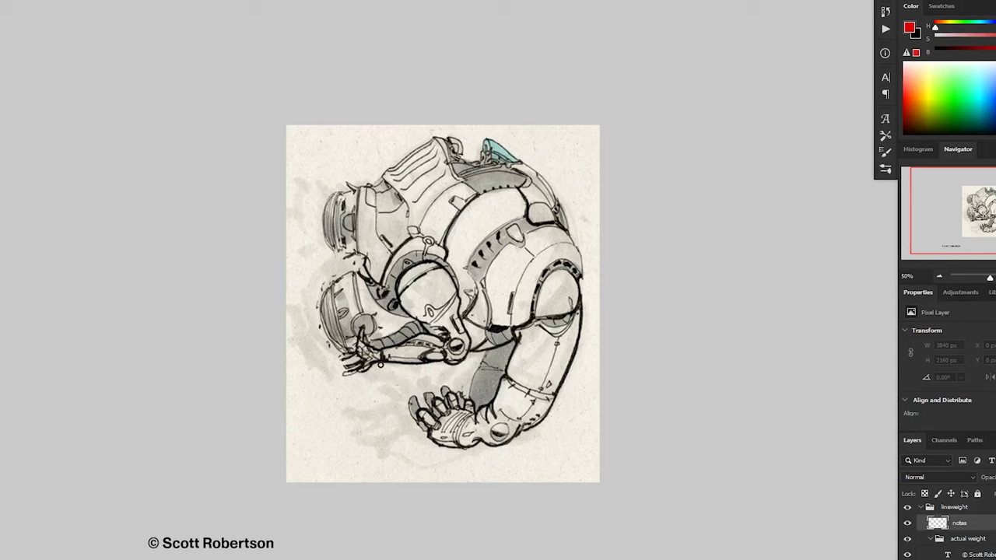
# Underline the curled robot's arm in red, then trace a red line along the car's underside.
pyautogui.moveTo(377, 364)
pyautogui.mouseDown()
pyautogui.moveTo(450, 367)
pyautogui.moveTo(520, 337)
pyautogui.mouseUp()
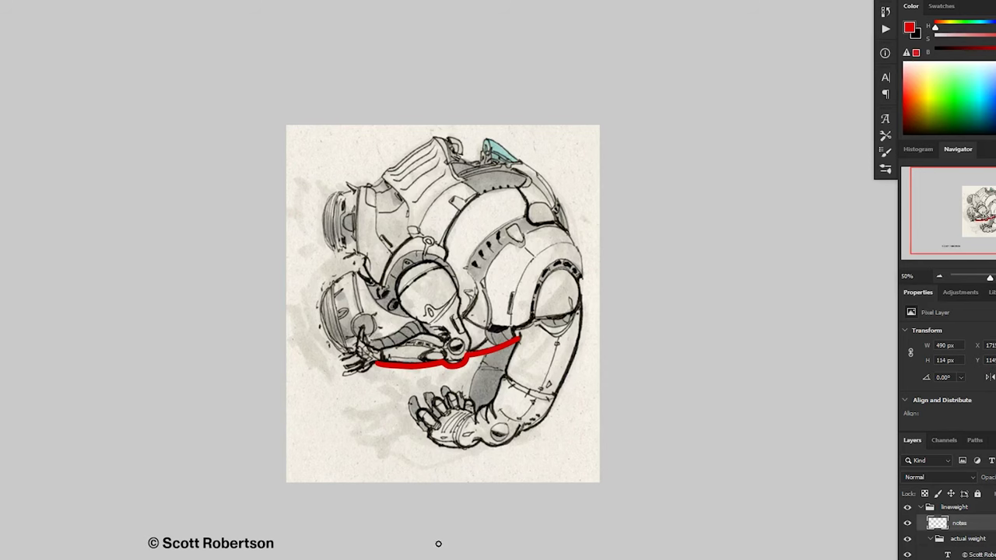
pyautogui.moveTo(272, 387)
pyautogui.mouseDown()
pyautogui.moveTo(367, 375)
pyautogui.moveTo(455, 327)
pyautogui.mouseUp()
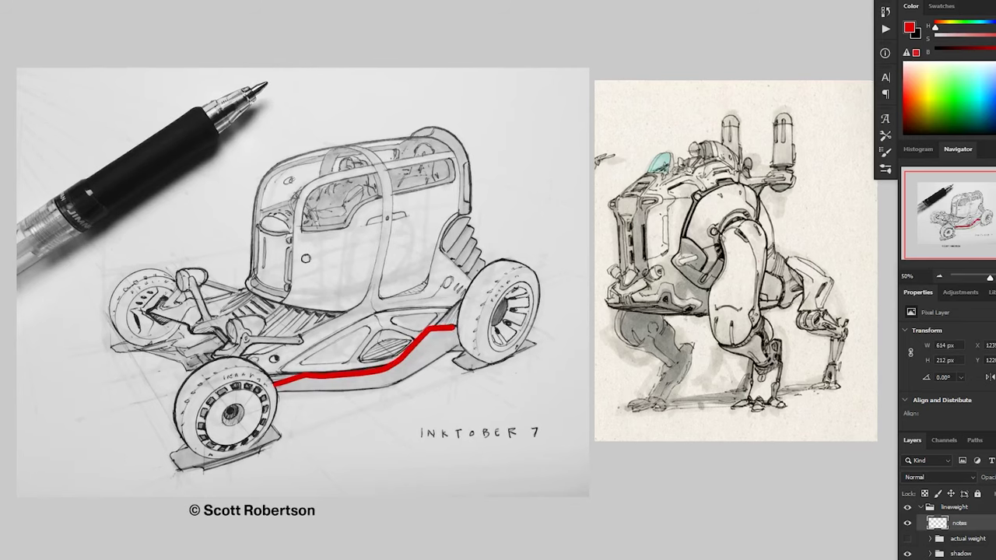
# Restore the red car underline and shift it lower beneath the car.
pyautogui.hotkey('ctrl', 'z')
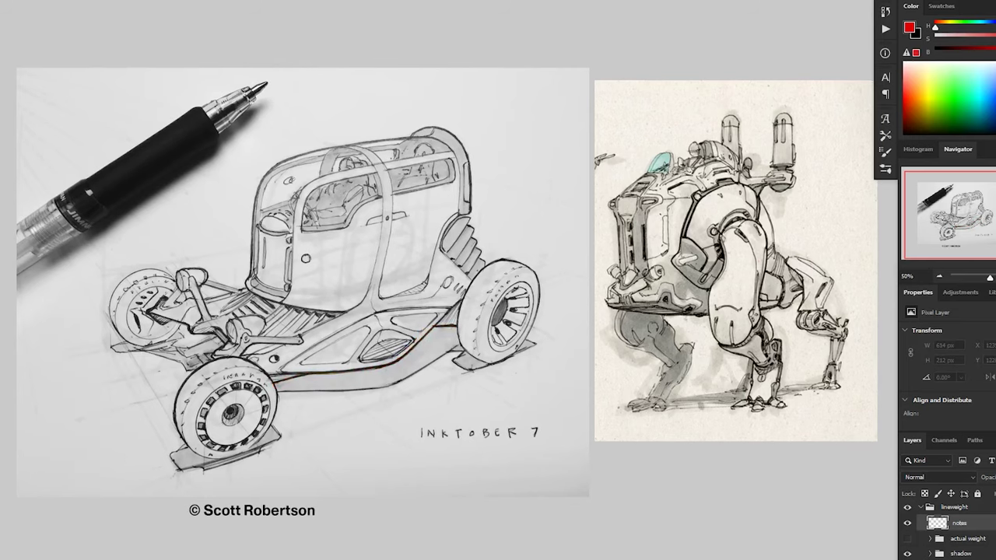
pyautogui.hotkey('ctrl', 'shift', 'z')
pyautogui.moveTo(415, 380); pyautogui.dragTo(405, 401)
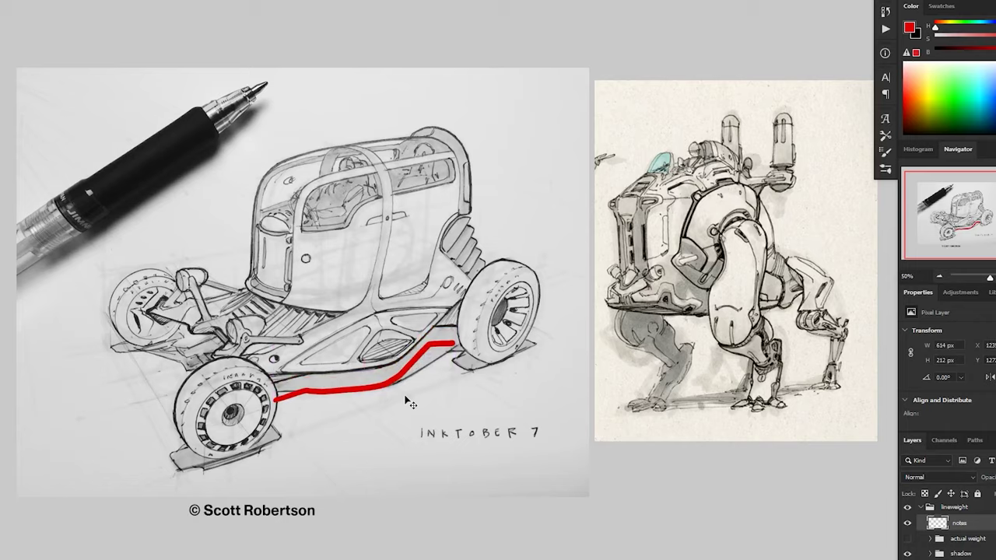
pyautogui.moveTo(573, 464); pyautogui.dragTo(440, 476)
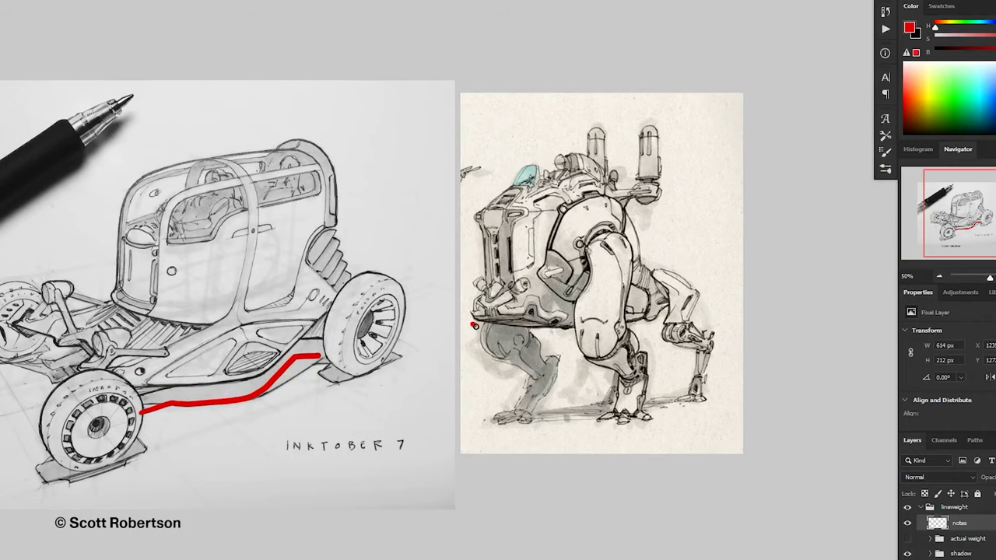
# Add a red underline beneath the robot, a downward arrow, and a red 'vs.' between the sketches.
pyautogui.moveTo(473, 326); pyautogui.dragTo(568, 333)
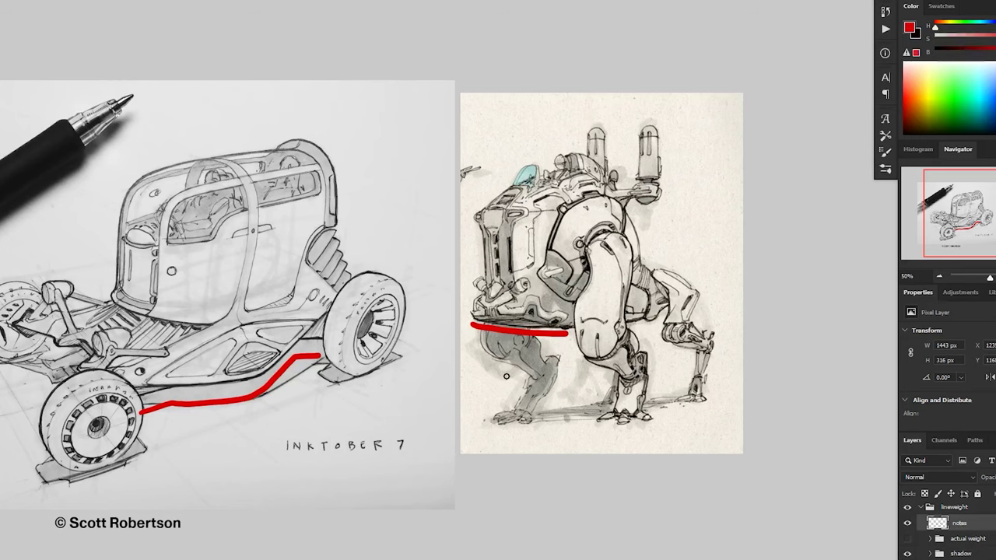
pyautogui.moveTo(693, 475); pyautogui.dragTo(684, 485)
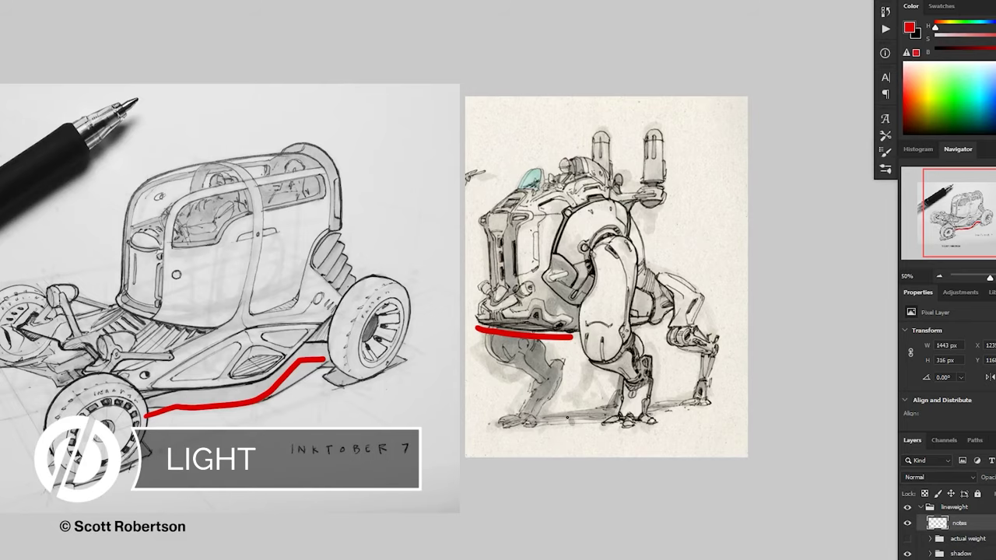
pyautogui.moveTo(505, 157); pyautogui.dragTo(506, 188)
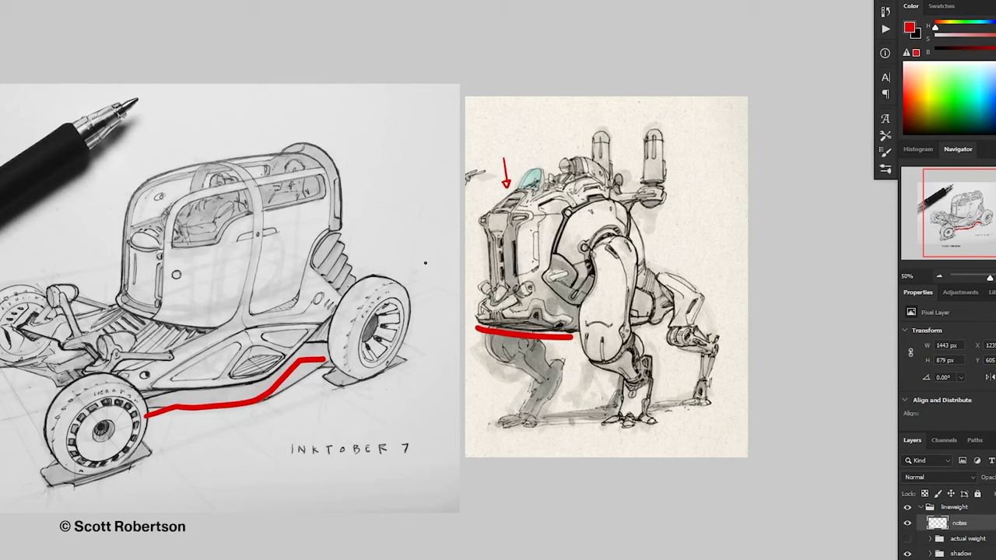
pyautogui.moveTo(425, 263)
pyautogui.mouseDown()
pyautogui.moveTo(463, 267)
pyautogui.moveTo(472, 322)
pyautogui.mouseUp()
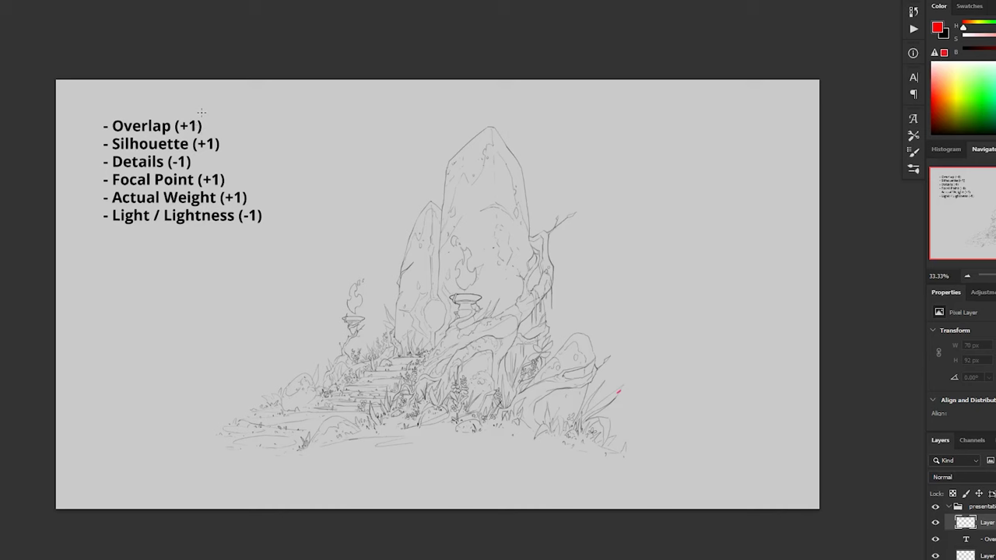
# Circle the (+1) scores beside Overlap, Focal Point and Actual Weight in red.
pyautogui.moveTo(200, 113)
pyautogui.mouseDown()
pyautogui.moveTo(201, 140)
pyautogui.moveTo(203, 115)
pyautogui.mouseUp()
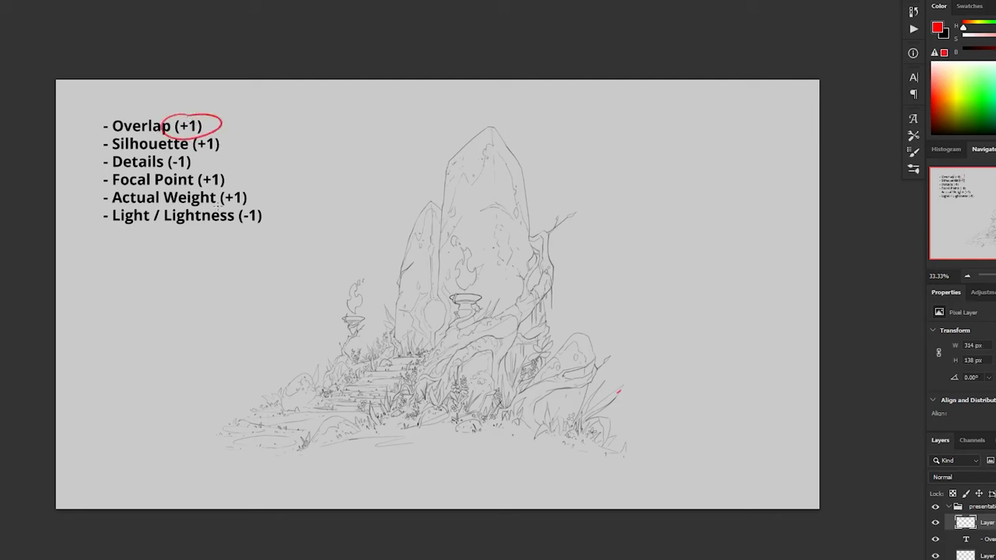
pyautogui.moveTo(232, 176); pyautogui.dragTo(204, 167)
pyautogui.moveTo(251, 197); pyautogui.dragTo(252, 181)
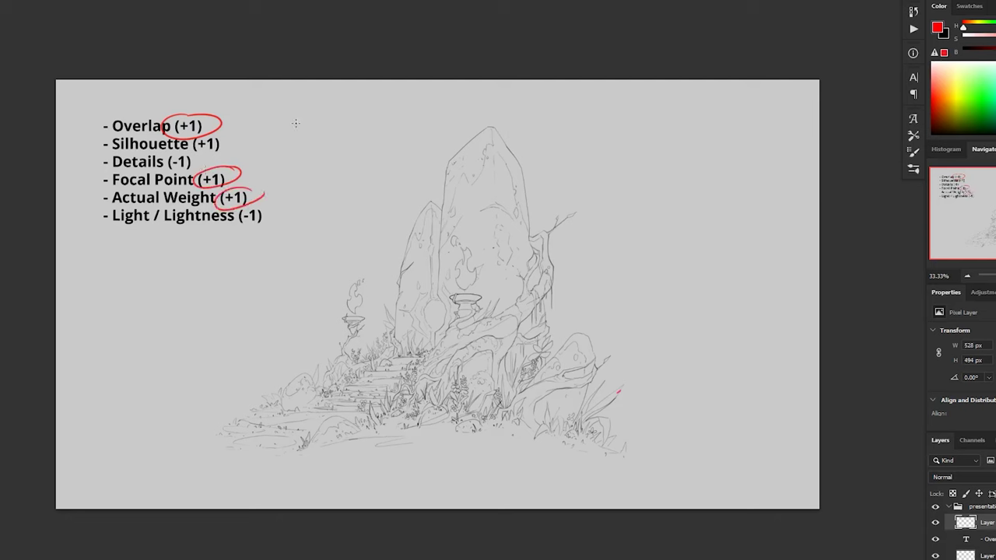
# Add a red hatch above the rock and red X marks beside Overlap and Silhouette.
pyautogui.moveTo(283, 124)
pyautogui.mouseDown()
pyautogui.moveTo(328, 98)
pyautogui.moveTo(322, 105)
pyautogui.mouseUp()
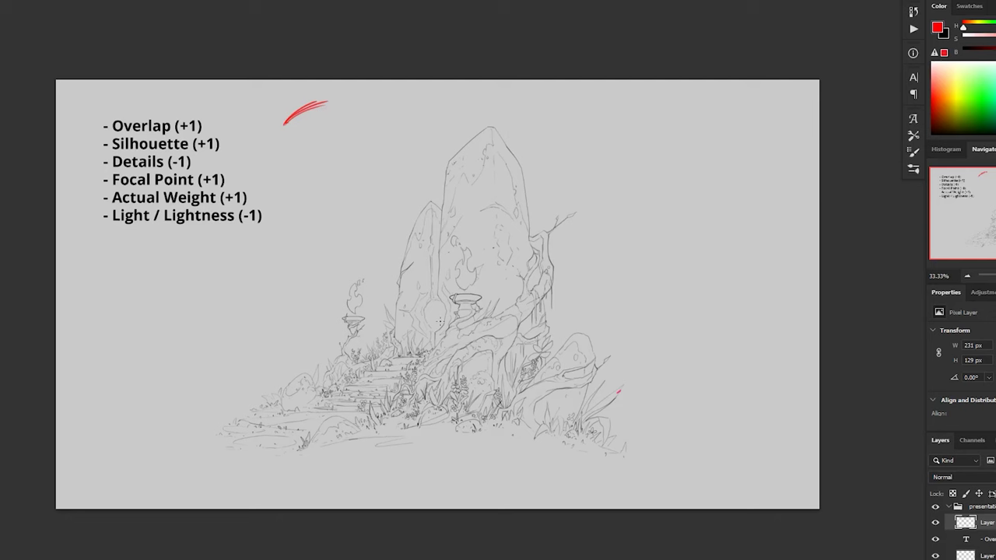
pyautogui.moveTo(218, 117); pyautogui.dragTo(207, 131)
pyautogui.moveTo(207, 119)
pyautogui.mouseDown()
pyautogui.moveTo(234, 149)
pyautogui.moveTo(221, 155)
pyautogui.moveTo(235, 155)
pyautogui.moveTo(192, 156)
pyautogui.moveTo(246, 185)
pyautogui.moveTo(232, 188)
pyautogui.mouseUp()
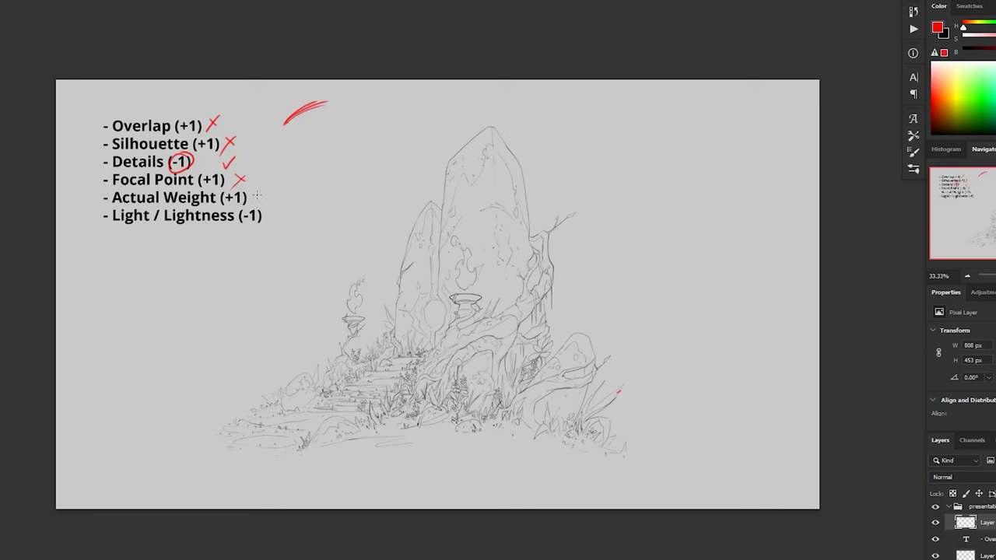
pyautogui.moveTo(264, 198); pyautogui.dragTo(237, 209)
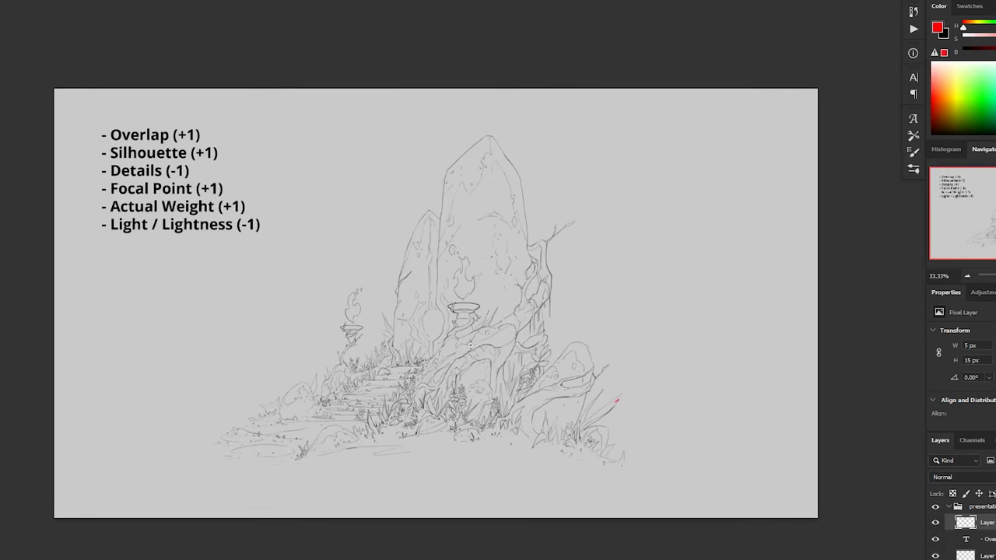
# Try red circles and an arrow on the steps and rock centre, undoing each.
pyautogui.moveTo(467, 264)
pyautogui.mouseDown()
pyautogui.moveTo(335, 393)
pyautogui.moveTo(499, 358)
pyautogui.moveTo(433, 256)
pyautogui.mouseUp()
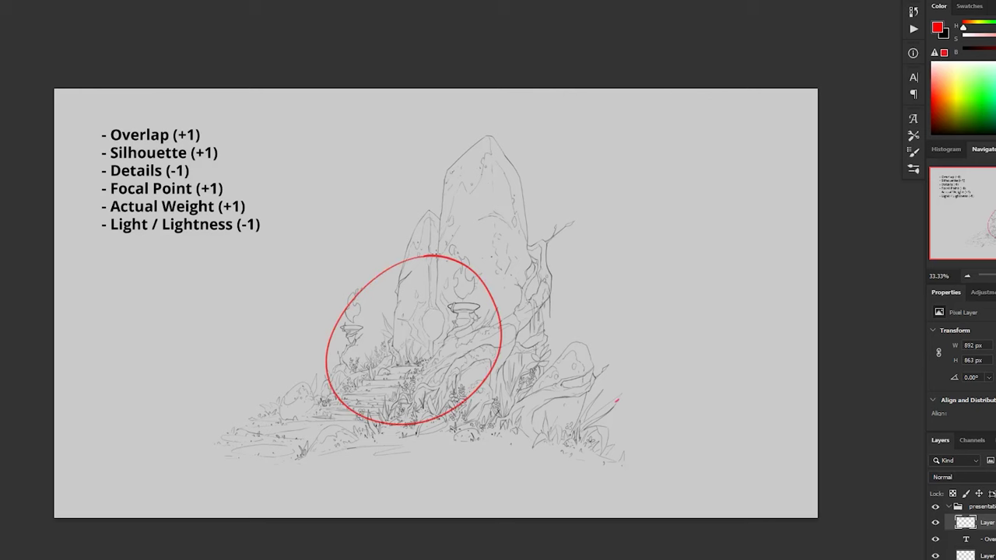
pyautogui.hotkey('ctrl', 'z')
pyautogui.moveTo(313, 394); pyautogui.dragTo(398, 352)
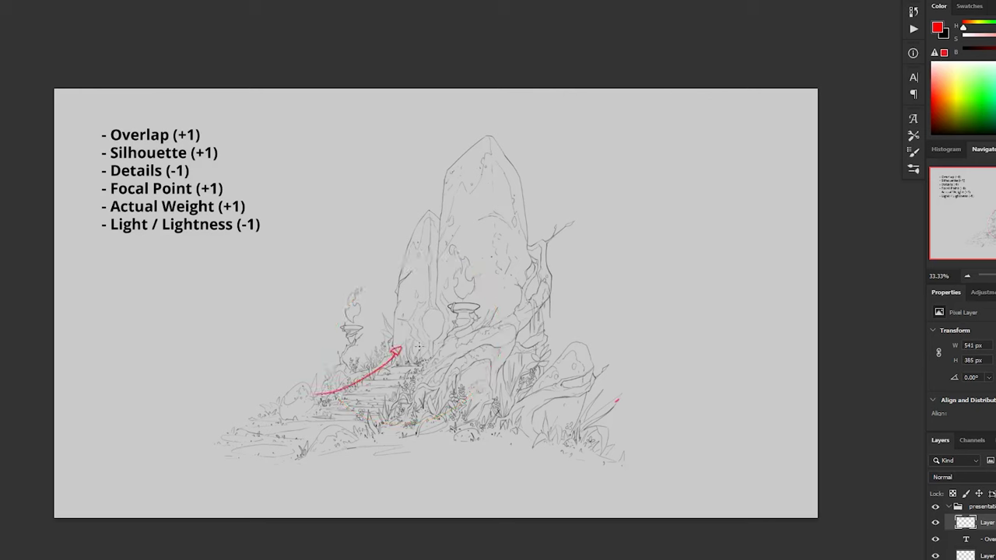
pyautogui.hotkey('ctrl', 'z')
pyautogui.moveTo(429, 301); pyautogui.dragTo(462, 327)
pyautogui.hotkey('ctrl', 'z')
# Try red marks on the braziers, rock centre and rock base, undoing each.
pyautogui.moveTo(355, 321); pyautogui.dragTo(354, 361)
pyautogui.hotkey('ctrl', 'z')
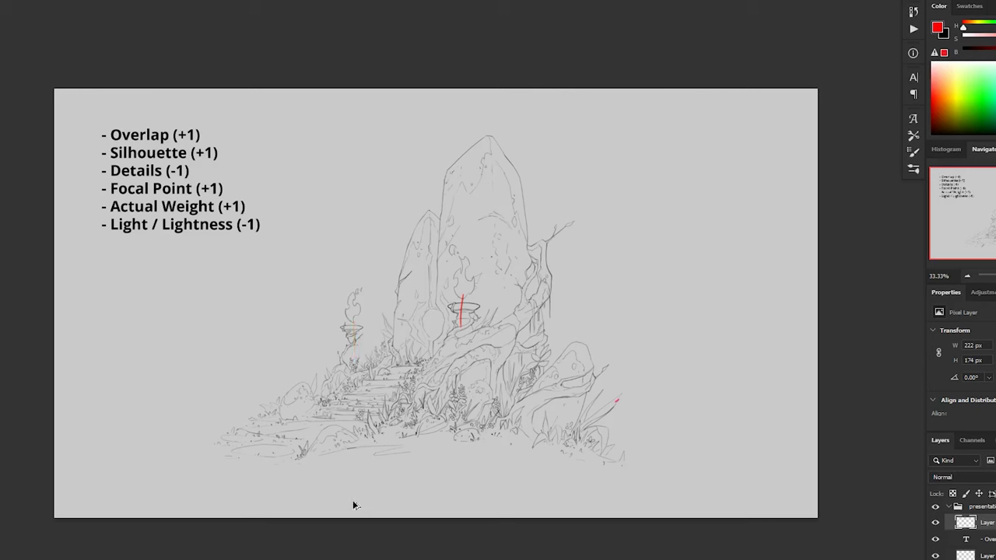
pyautogui.hotkey('ctrl', 'z')
pyautogui.moveTo(452, 283)
pyautogui.mouseDown()
pyautogui.moveTo(387, 350)
pyautogui.moveTo(459, 286)
pyautogui.mouseUp()
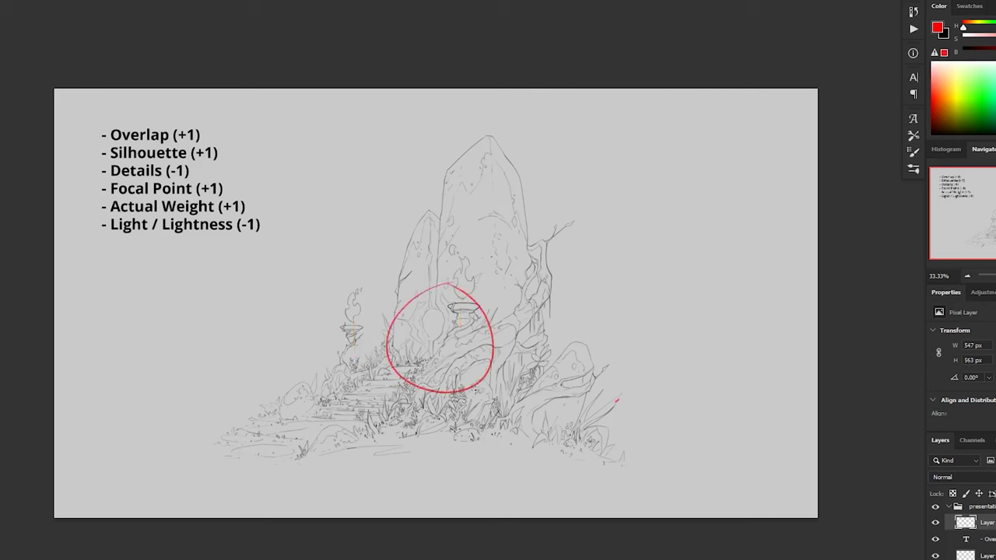
pyautogui.hotkey('ctrl', 'z')
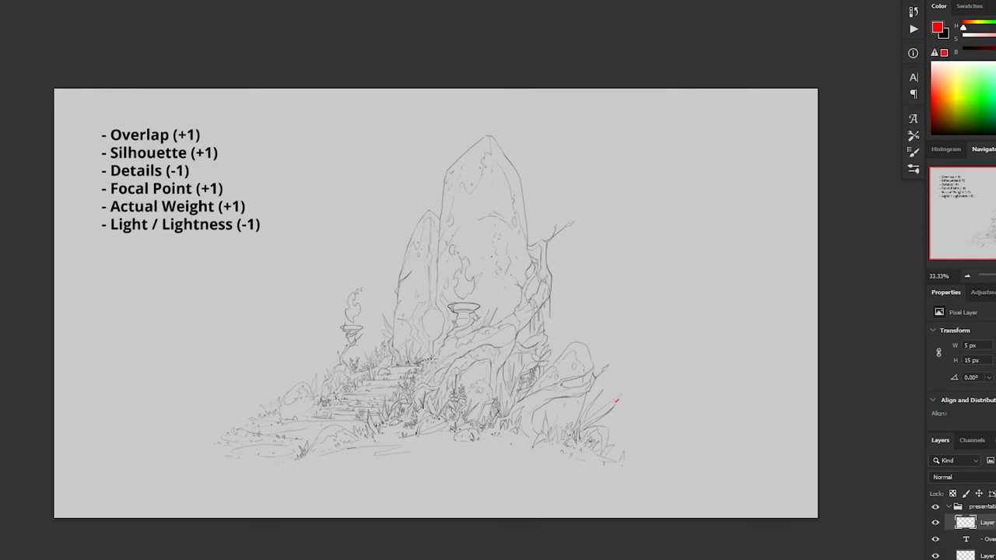
pyautogui.moveTo(420, 371)
pyautogui.mouseDown()
pyautogui.moveTo(525, 313)
pyautogui.moveTo(542, 253)
pyautogui.moveTo(504, 365)
pyautogui.moveTo(446, 383)
pyautogui.moveTo(426, 403)
pyautogui.moveTo(460, 366)
pyautogui.moveTo(469, 411)
pyautogui.mouseUp()
pyautogui.hotkey('ctrl', 'z')
# Outline the rocks, bowl and stair edge in red, wipe the layer, then circle the centre.
pyautogui.moveTo(535, 281)
pyautogui.mouseDown()
pyautogui.moveTo(526, 193)
pyautogui.moveTo(493, 142)
pyautogui.moveTo(457, 154)
pyautogui.moveTo(442, 198)
pyautogui.moveTo(434, 324)
pyautogui.mouseUp()
pyautogui.moveTo(440, 222)
pyautogui.mouseDown()
pyautogui.moveTo(390, 291)
pyautogui.moveTo(395, 360)
pyautogui.mouseUp()
pyautogui.moveTo(436, 305); pyautogui.dragTo(437, 343)
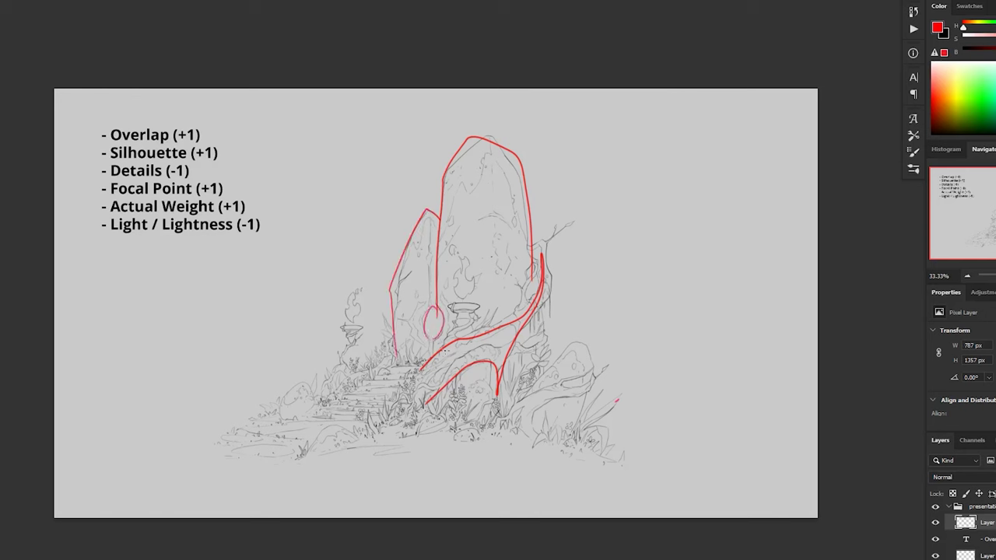
pyautogui.moveTo(444, 342)
pyautogui.mouseDown()
pyautogui.moveTo(469, 314)
pyautogui.moveTo(473, 323)
pyautogui.mouseUp()
pyautogui.moveTo(384, 363); pyautogui.dragTo(313, 398)
pyautogui.moveTo(347, 363)
pyautogui.mouseDown()
pyautogui.moveTo(349, 320)
pyautogui.moveTo(351, 350)
pyautogui.mouseUp()
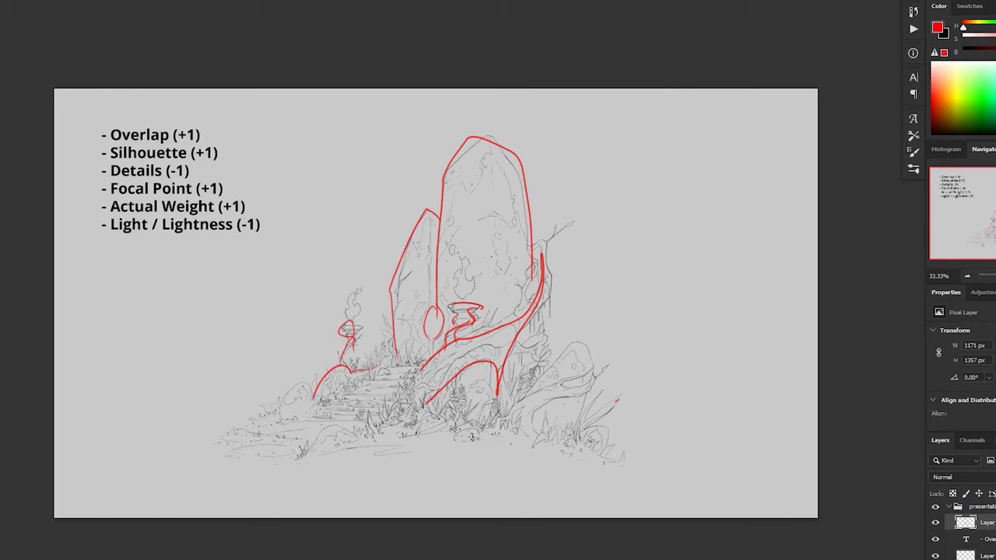
pyautogui.press('Delete')
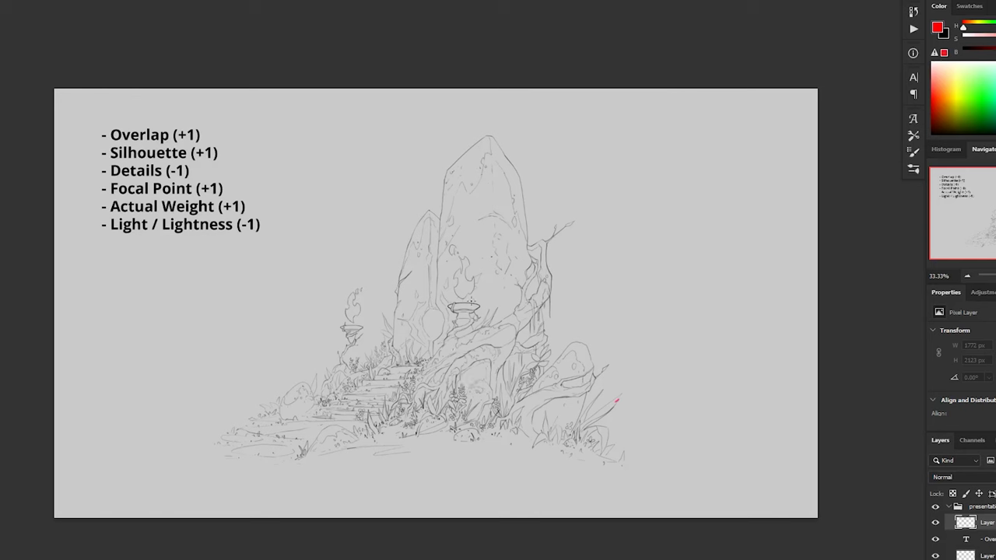
pyautogui.moveTo(462, 280)
pyautogui.mouseDown()
pyautogui.moveTo(502, 327)
pyautogui.moveTo(467, 285)
pyautogui.mouseUp()
# Loop the rock ledge and add red strokes along it, clearing the trial marks.
pyautogui.press('Delete')
pyautogui.moveTo(480, 329)
pyautogui.mouseDown()
pyautogui.moveTo(428, 392)
pyautogui.moveTo(512, 348)
pyautogui.moveTo(550, 272)
pyautogui.moveTo(500, 329)
pyautogui.mouseUp()
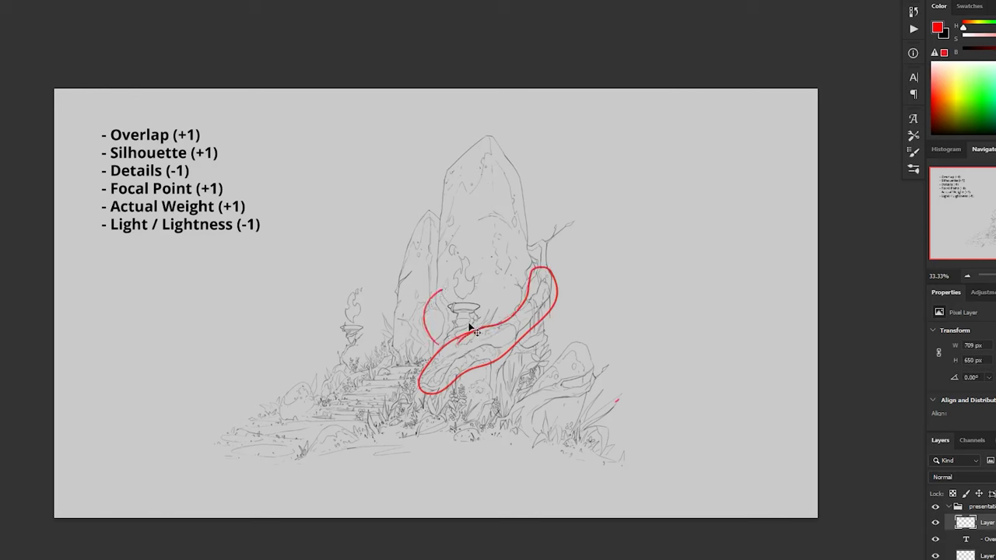
pyautogui.press('Delete')
pyautogui.moveTo(426, 363)
pyautogui.mouseDown()
pyautogui.moveTo(442, 343)
pyautogui.moveTo(422, 370)
pyautogui.moveTo(515, 310)
pyautogui.mouseUp()
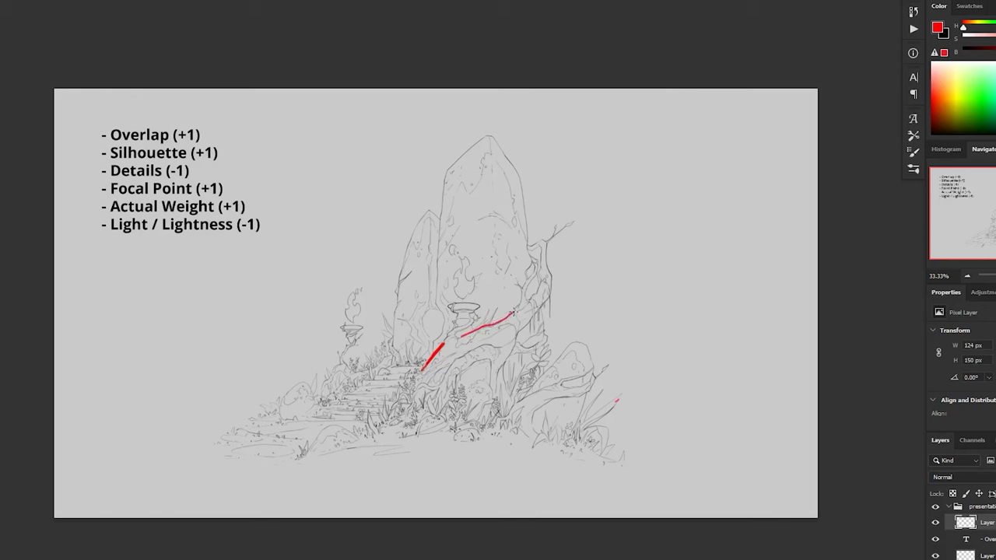
pyautogui.moveTo(465, 329)
pyautogui.mouseDown()
pyautogui.moveTo(458, 339)
pyautogui.moveTo(446, 329)
pyautogui.moveTo(447, 309)
pyautogui.mouseUp()
pyautogui.hotkey('ctrl', 'z')
# Mark a red X on the rock above the vase.
pyautogui.moveTo(486, 263)
pyautogui.mouseDown()
pyautogui.moveTo(499, 274)
pyautogui.moveTo(478, 285)
pyautogui.mouseUp()
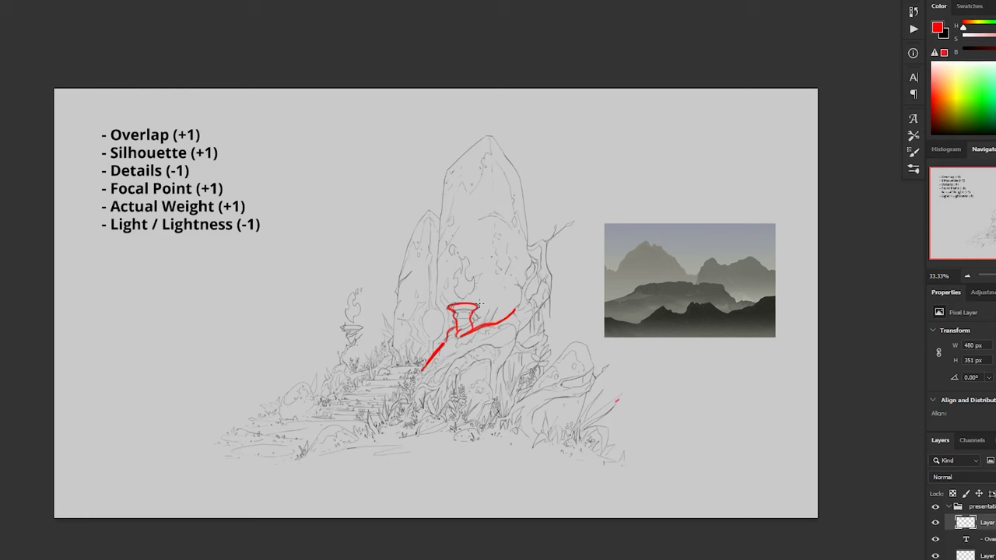
pyautogui.moveTo(477, 241); pyautogui.dragTo(490, 256)
pyautogui.moveTo(492, 242); pyautogui.dragTo(470, 267)
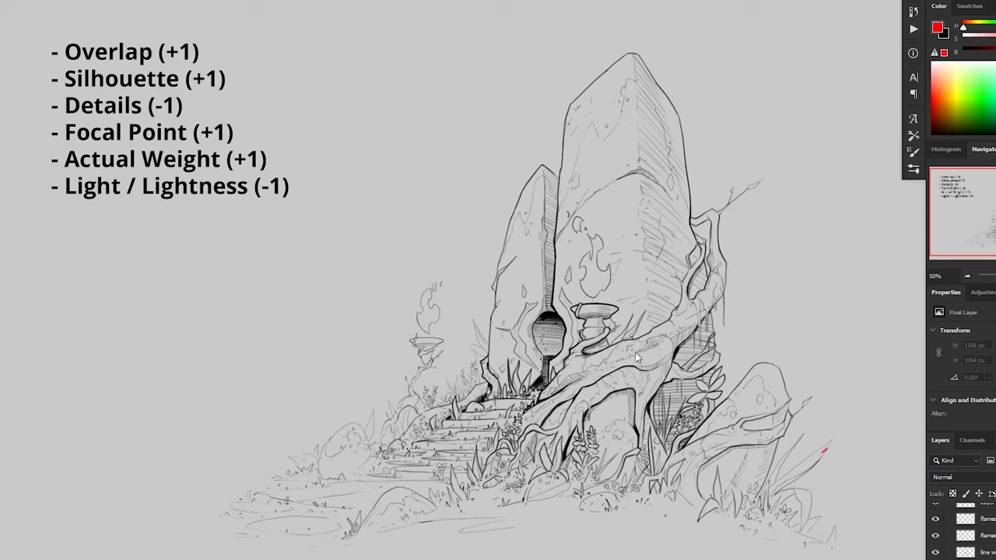
# Try red marks around the keyhole, the root and the urn, then undo them.
pyautogui.moveTo(547, 280)
pyautogui.mouseDown()
pyautogui.moveTo(560, 394)
pyautogui.moveTo(526, 286)
pyautogui.mouseUp()
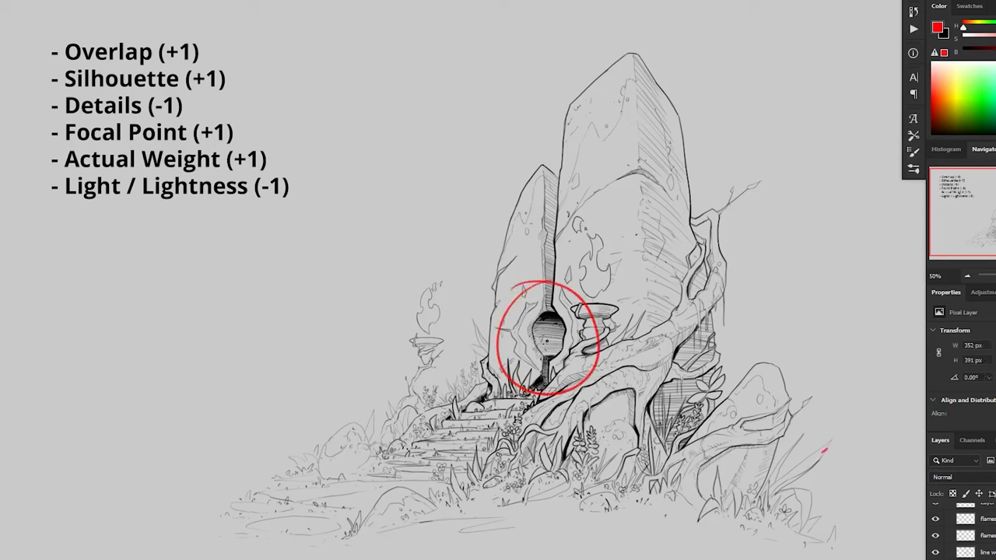
pyautogui.hotkey('ctrl', 'z')
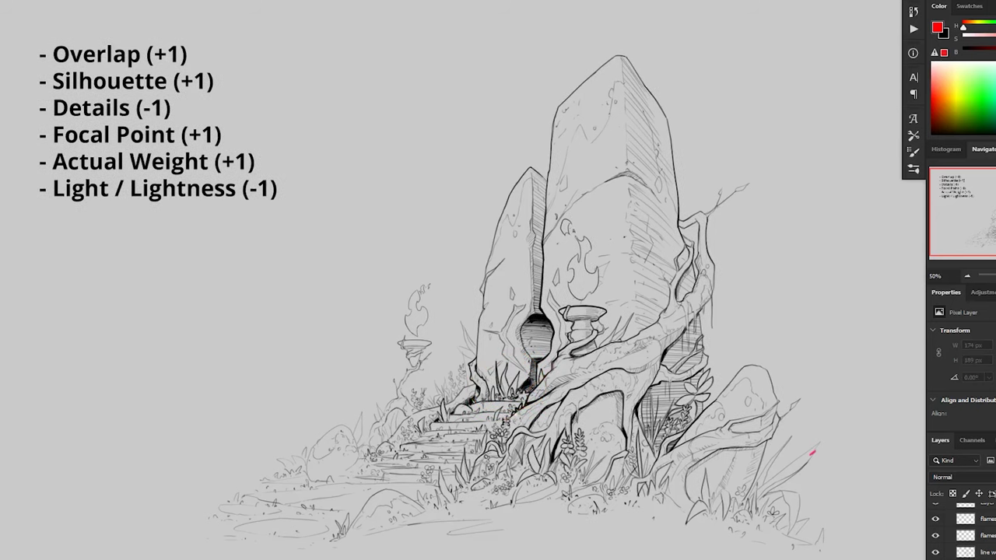
pyautogui.moveTo(510, 417)
pyautogui.mouseDown()
pyautogui.moveTo(554, 362)
pyautogui.moveTo(627, 343)
pyautogui.moveTo(663, 315)
pyautogui.mouseUp()
pyautogui.moveTo(560, 436)
pyautogui.mouseDown()
pyautogui.moveTo(568, 420)
pyautogui.moveTo(630, 391)
pyautogui.moveTo(624, 297)
pyautogui.mouseUp()
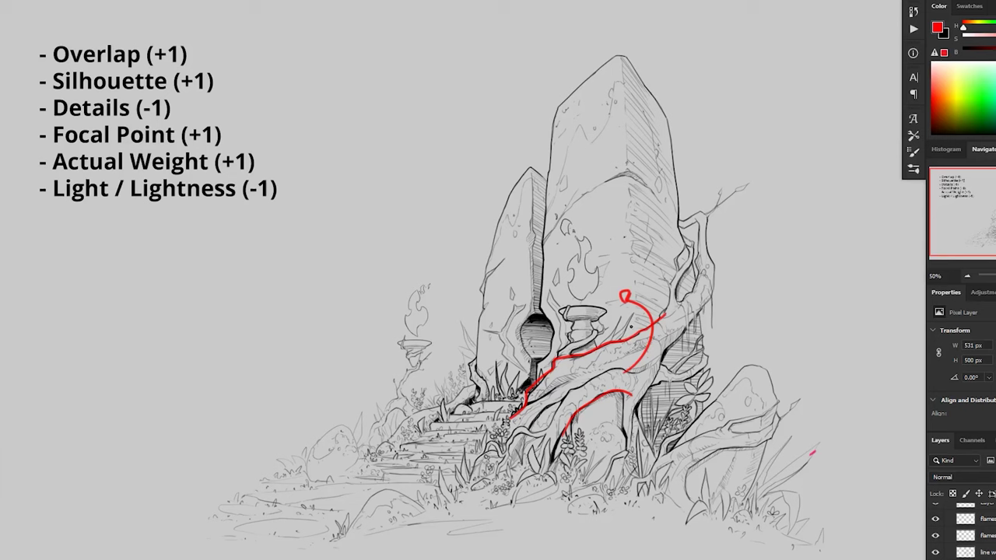
pyautogui.moveTo(609, 309)
pyautogui.mouseDown()
pyautogui.moveTo(563, 319)
pyautogui.moveTo(569, 350)
pyautogui.moveTo(598, 351)
pyautogui.mouseUp()
pyautogui.hotkey('ctrl', 'z')
pyautogui.hotkey('ctrl', 'z')
pyautogui.hotkey('ctrl', 'z')
pyautogui.hotkey('ctrl', 'z')
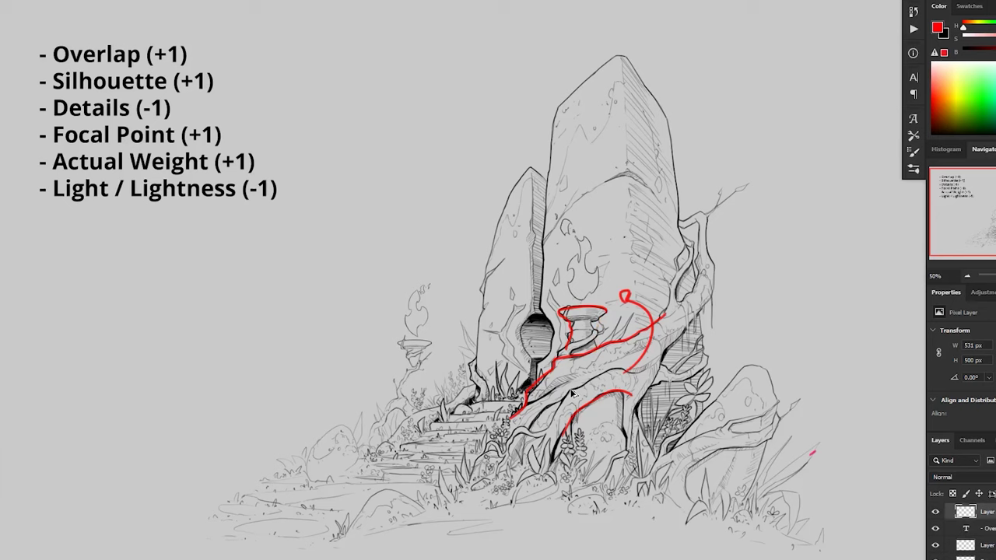
pyautogui.hotkey('ctrl', 'z')
pyautogui.hotkey('ctrl', 'z')
pyautogui.hotkey('ctrl', 'z')
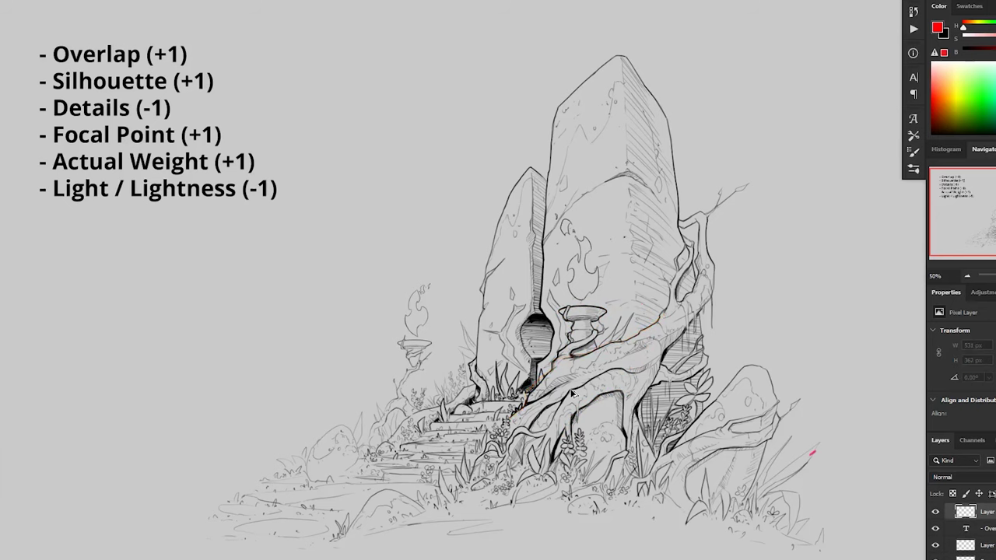
# Loop the root beside the stairs in red and draw a red arrow down from the urn.
pyautogui.moveTo(572, 396)
pyautogui.mouseDown()
pyautogui.moveTo(550, 381)
pyautogui.moveTo(537, 427)
pyautogui.mouseUp()
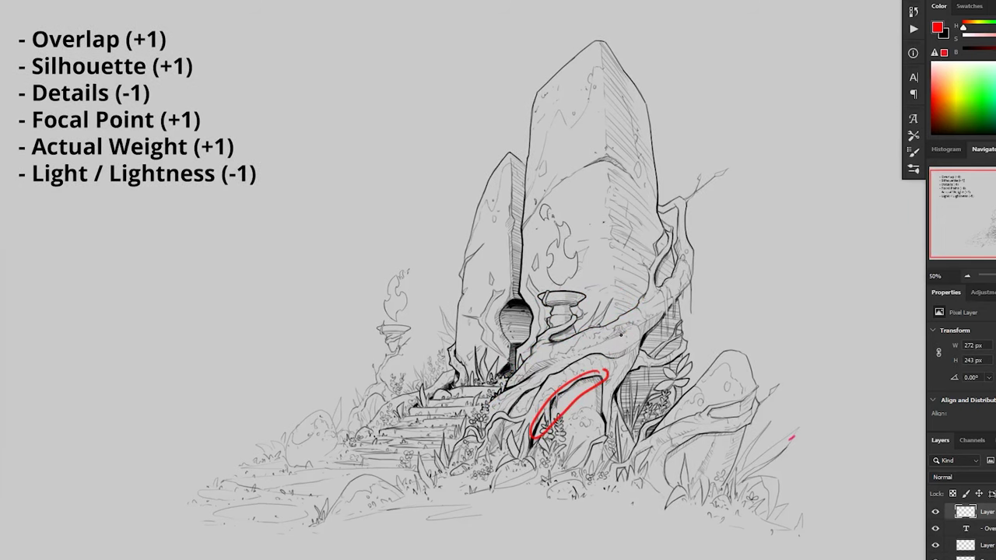
pyautogui.moveTo(632, 308); pyautogui.dragTo(560, 344)
pyautogui.moveTo(655, 350); pyautogui.dragTo(642, 361)
pyautogui.hotkey('ctrl', 'z')
pyautogui.hotkey('ctrl', 'z')
pyautogui.hotkey('ctrl', 'z')
pyautogui.hotkey('ctrl', 'z')
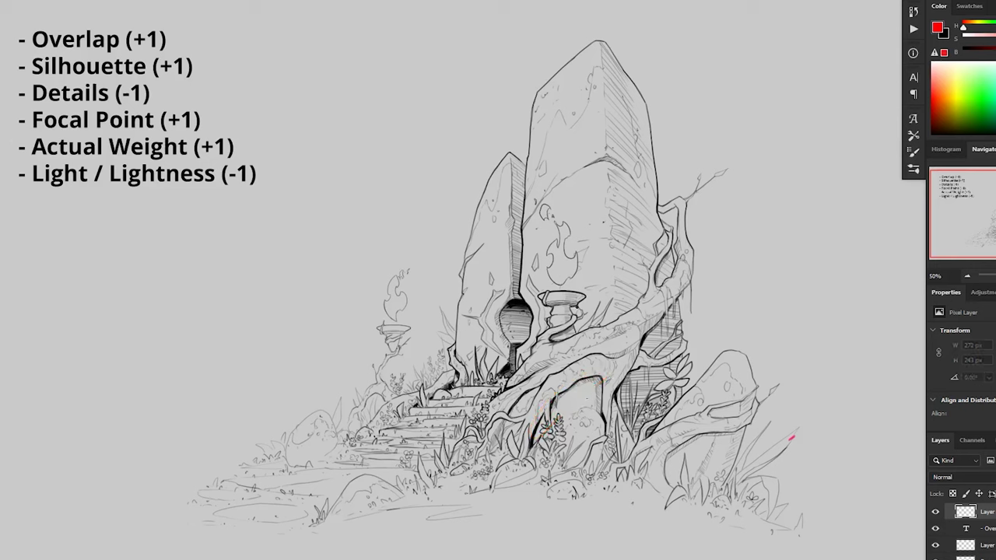
pyautogui.moveTo(578, 294)
pyautogui.mouseDown()
pyautogui.moveTo(574, 377)
pyautogui.moveTo(583, 359)
pyautogui.moveTo(530, 447)
pyautogui.moveTo(601, 376)
pyautogui.moveTo(561, 390)
pyautogui.mouseUp()
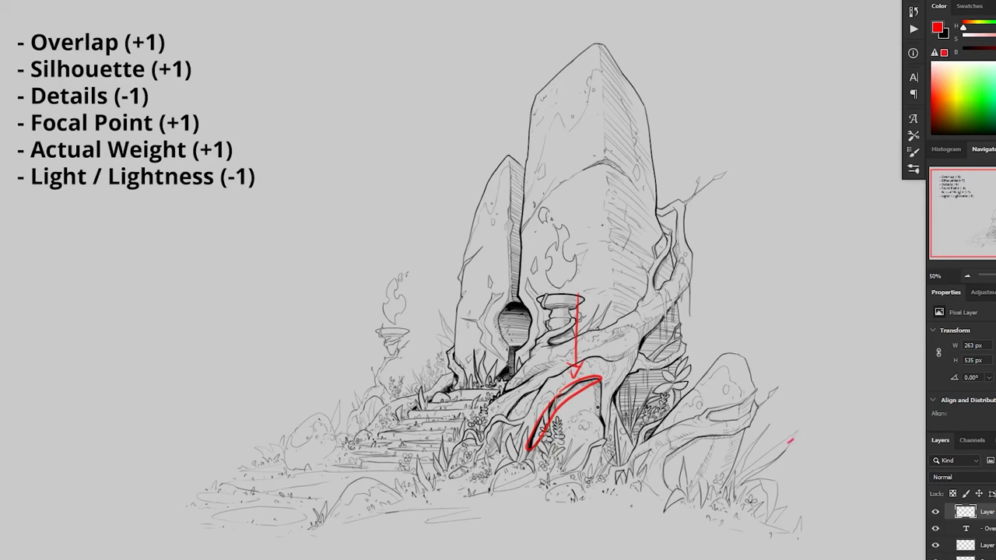
# Draw red flow arrows past the rock and across the stairs, then clear them.
pyautogui.press('Delete')
pyautogui.moveTo(790, 441); pyautogui.dragTo(760, 436)
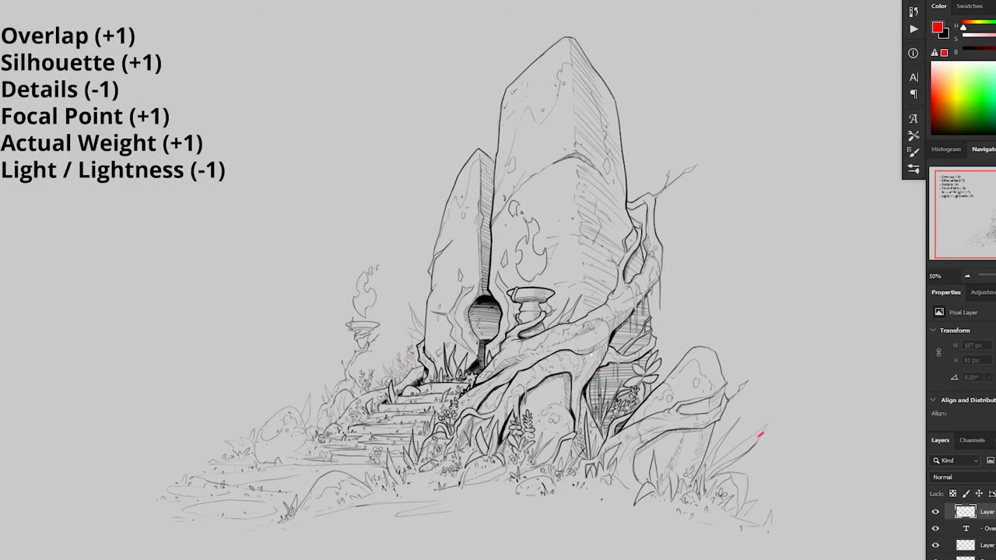
pyautogui.moveTo(541, 337)
pyautogui.mouseDown()
pyautogui.moveTo(678, 306)
pyautogui.moveTo(723, 270)
pyautogui.moveTo(722, 280)
pyautogui.mouseUp()
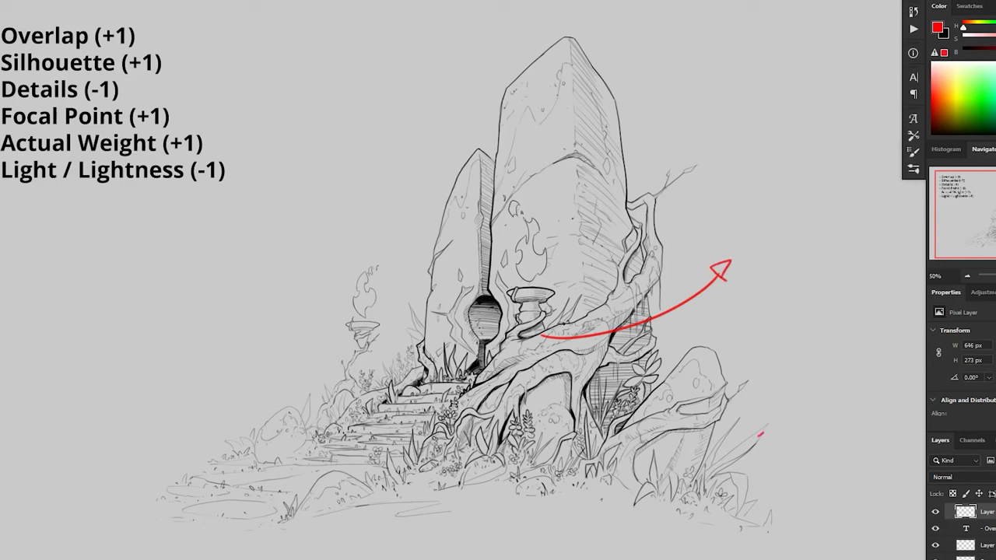
pyautogui.moveTo(455, 344); pyautogui.dragTo(267, 378)
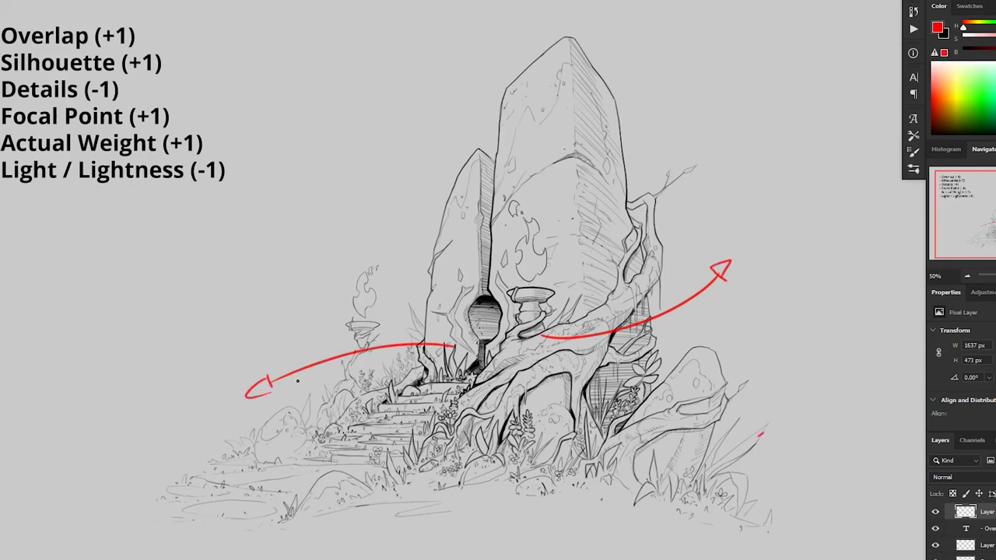
pyautogui.press('Delete')
pyautogui.moveTo(231, 141); pyautogui.dragTo(287, 166)
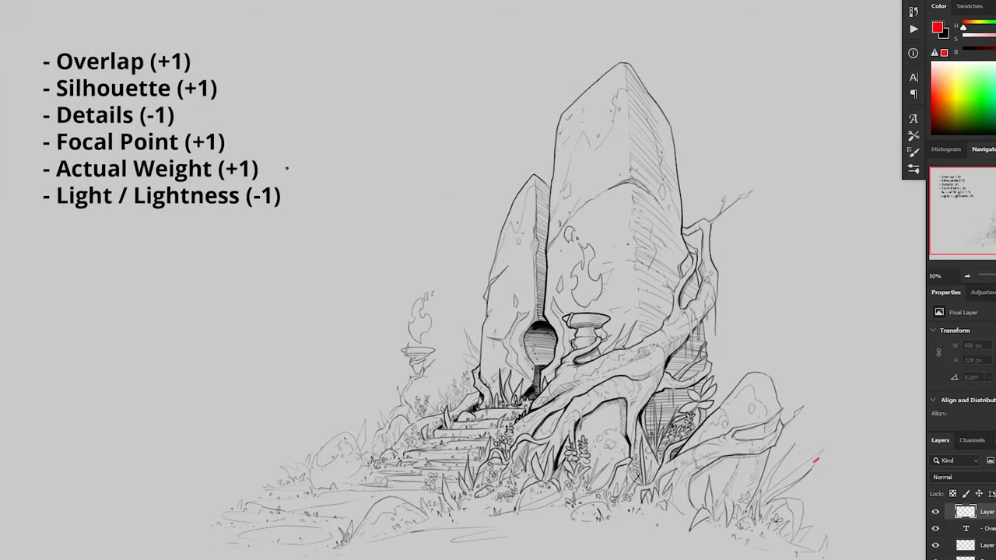
pyautogui.moveTo(228, 86); pyautogui.dragTo(277, 72)
pyautogui.hotkey('ctrl', 'z')
# Trace red outlines on the tall and small rocks, undoing each attempt.
pyautogui.moveTo(685, 236)
pyautogui.mouseDown()
pyautogui.moveTo(674, 137)
pyautogui.moveTo(646, 84)
pyautogui.moveTo(567, 100)
pyautogui.moveTo(547, 178)
pyautogui.moveTo(543, 299)
pyautogui.mouseUp()
pyautogui.moveTo(545, 184)
pyautogui.mouseDown()
pyautogui.moveTo(515, 209)
pyautogui.moveTo(476, 360)
pyautogui.moveTo(477, 389)
pyautogui.mouseUp()
pyautogui.hotkey('ctrl', 'z')
pyautogui.hotkey('ctrl', 'z')
pyautogui.moveTo(481, 334); pyautogui.dragTo(478, 339)
pyautogui.moveTo(545, 175); pyautogui.dragTo(543, 191)
pyautogui.moveTo(720, 500); pyautogui.dragTo(678, 507)
pyautogui.hotkey('ctrl', 'z')
pyautogui.hotkey('ctrl', 'z')
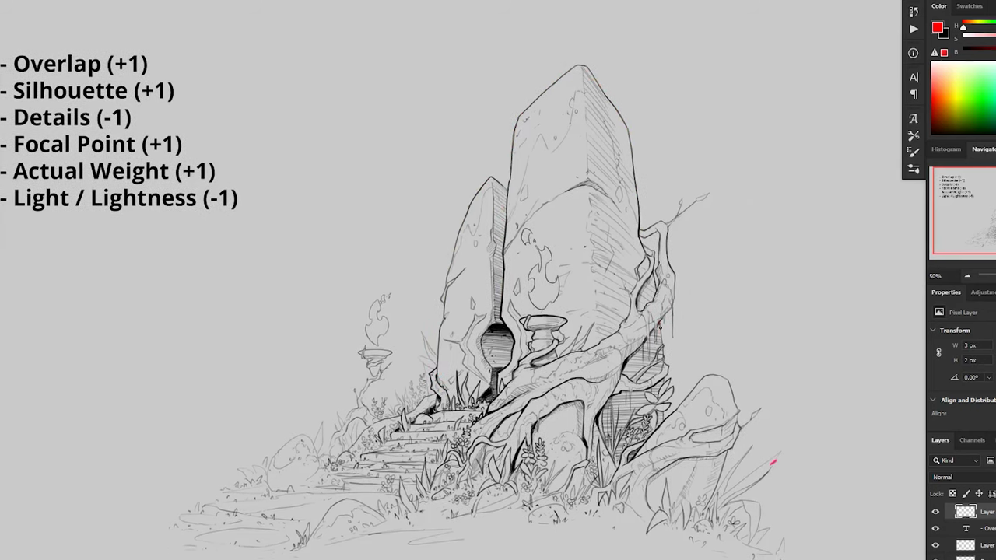
pyautogui.moveTo(659, 325); pyautogui.dragTo(670, 388)
pyautogui.hotkey('ctrl', 'z')
# Undo red marks by the vase and lower-right rock, then hide the annotation layer.
pyautogui.moveTo(533, 361)
pyautogui.mouseDown()
pyautogui.moveTo(688, 340)
pyautogui.moveTo(692, 331)
pyautogui.moveTo(691, 339)
pyautogui.mouseUp()
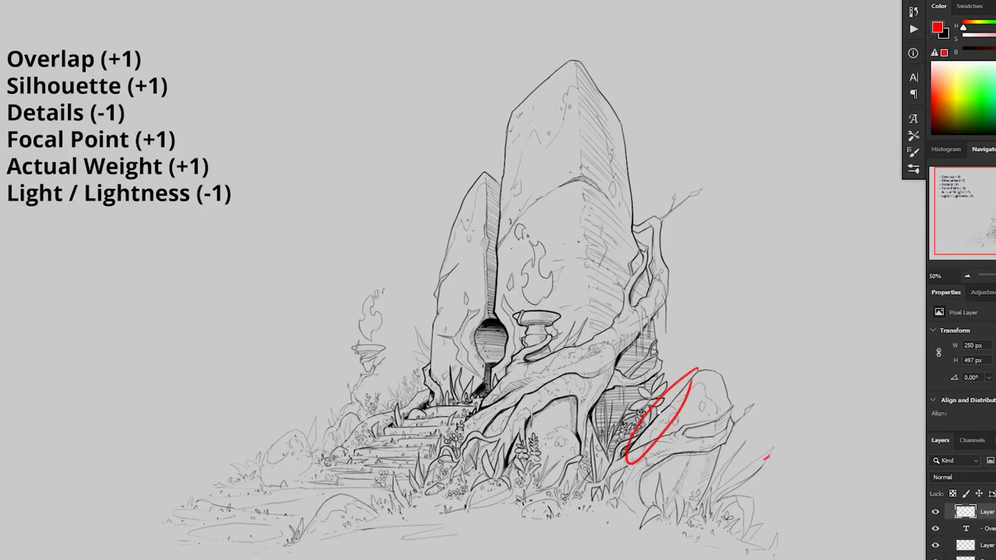
pyautogui.hotkey('ctrl', 'z')
pyautogui.moveTo(722, 383)
pyautogui.mouseDown()
pyautogui.moveTo(623, 494)
pyautogui.moveTo(712, 380)
pyautogui.mouseUp()
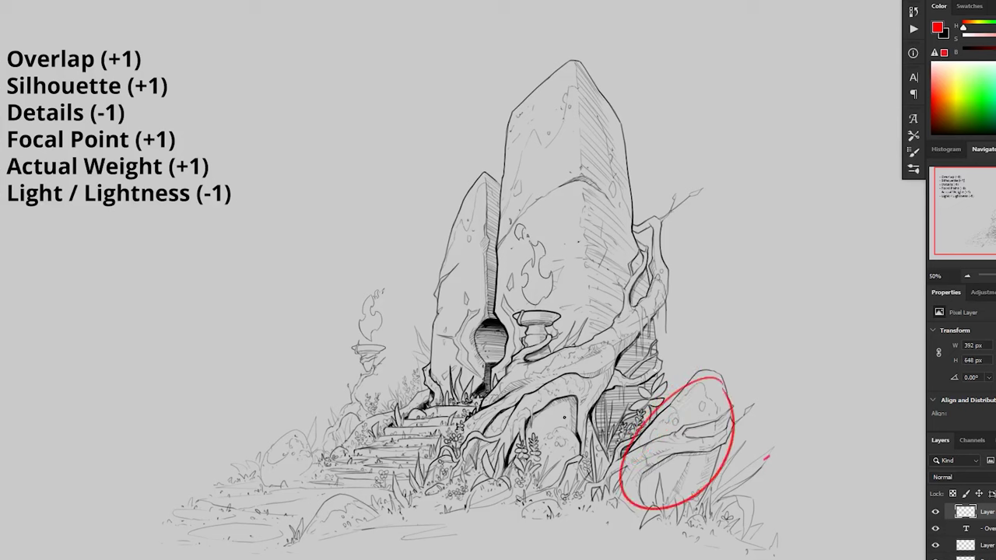
pyautogui.hotkey('ctrl', 'z')
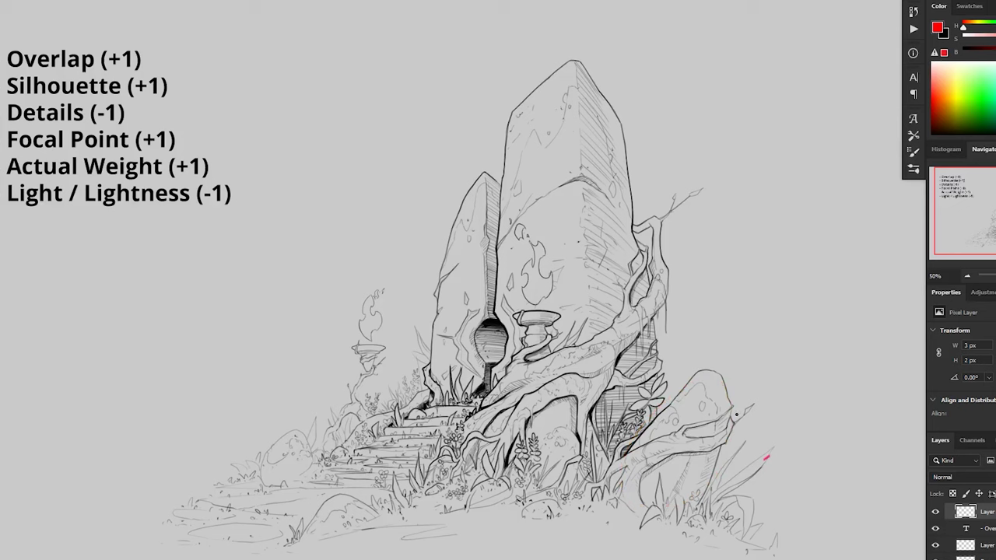
pyautogui.moveTo(747, 410)
pyautogui.mouseDown()
pyautogui.moveTo(725, 424)
pyautogui.moveTo(745, 442)
pyautogui.mouseUp()
pyautogui.hotkey('ctrl', 'z')
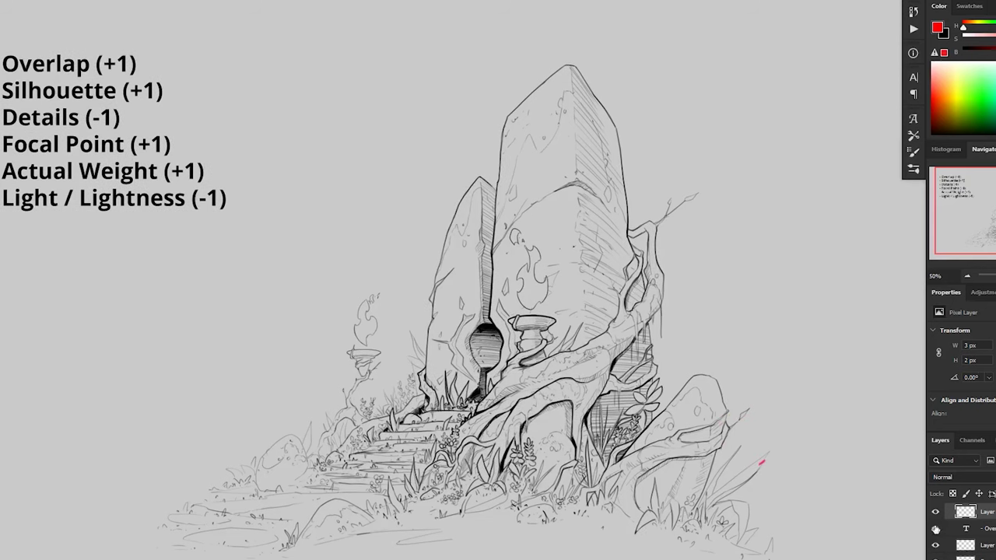
pyautogui.click(935, 511)
pyautogui.press('Delete')
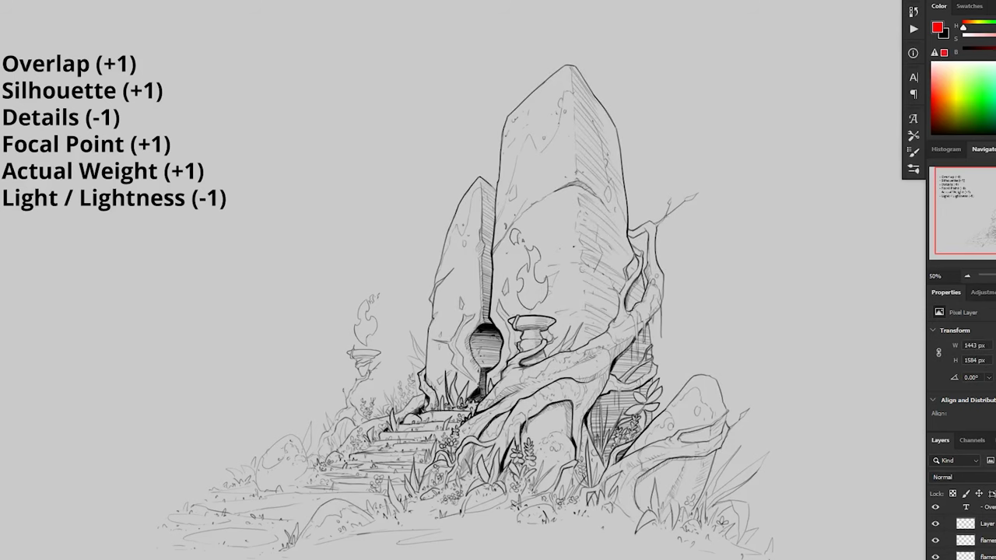
# Target the annotation layer and circle both rock tops in red.
pyautogui.click(965, 523)
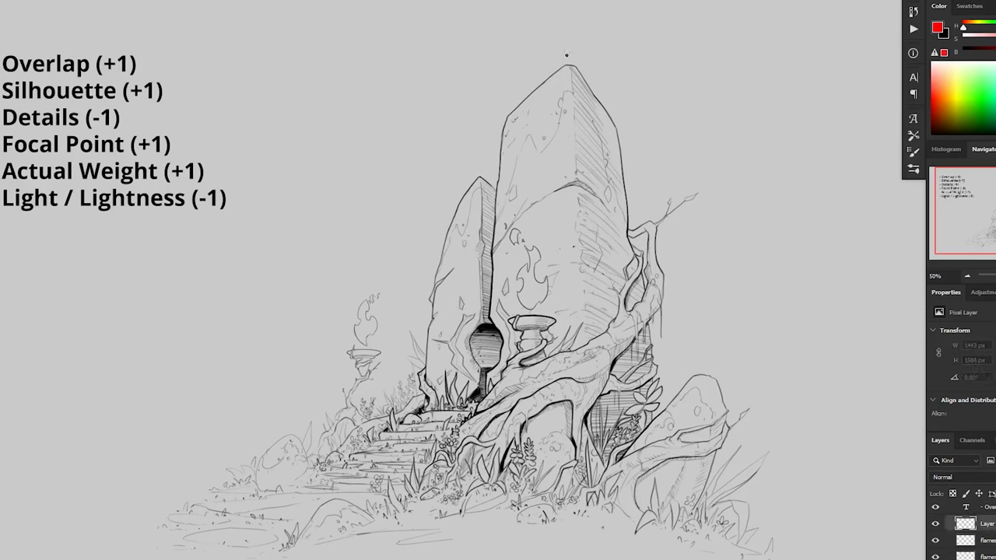
pyautogui.moveTo(567, 54); pyautogui.dragTo(572, 56)
pyautogui.moveTo(483, 156)
pyautogui.mouseDown()
pyautogui.moveTo(435, 255)
pyautogui.moveTo(488, 160)
pyautogui.mouseUp()
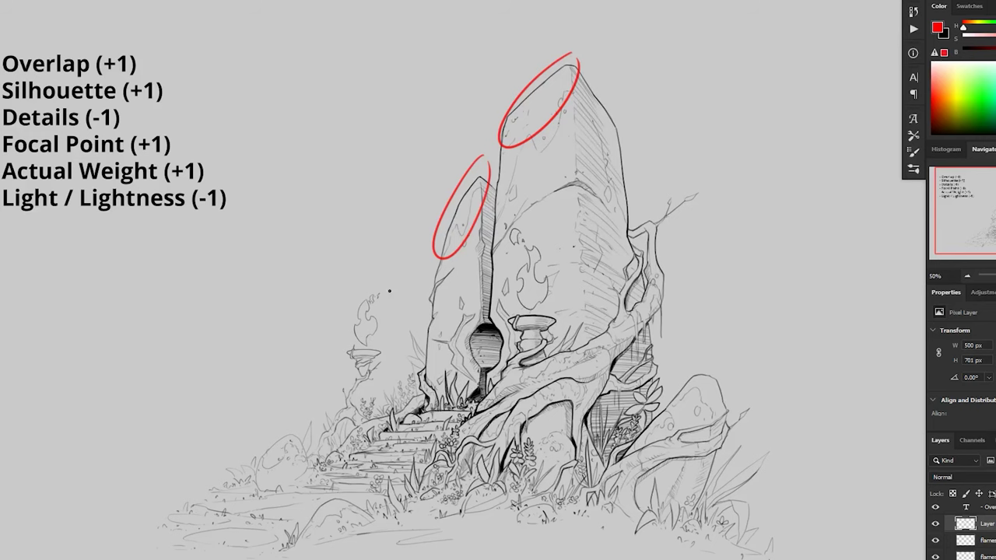
# Loop the left foliage beside the stairs and the bottom-right grass in red.
pyautogui.moveTo(390, 290)
pyautogui.mouseDown()
pyautogui.moveTo(379, 282)
pyautogui.moveTo(206, 474)
pyautogui.moveTo(204, 515)
pyautogui.mouseUp()
pyautogui.hotkey('ctrl', 'z')
pyautogui.moveTo(413, 326)
pyautogui.mouseDown()
pyautogui.moveTo(406, 368)
pyautogui.moveTo(233, 500)
pyautogui.moveTo(266, 498)
pyautogui.mouseUp()
pyautogui.moveTo(327, 464)
pyautogui.mouseDown()
pyautogui.moveTo(416, 393)
pyautogui.moveTo(416, 376)
pyautogui.mouseUp()
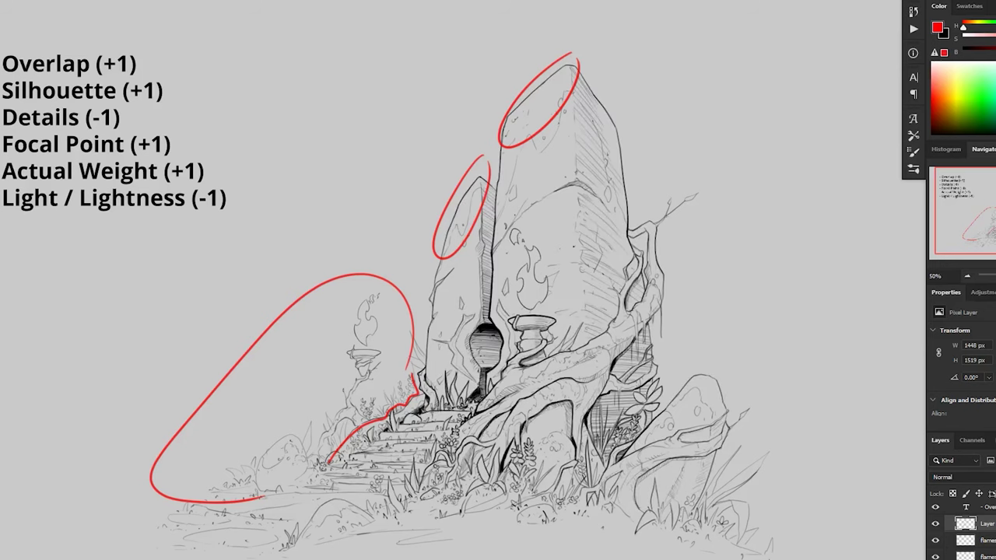
pyautogui.moveTo(750, 462); pyautogui.dragTo(712, 490)
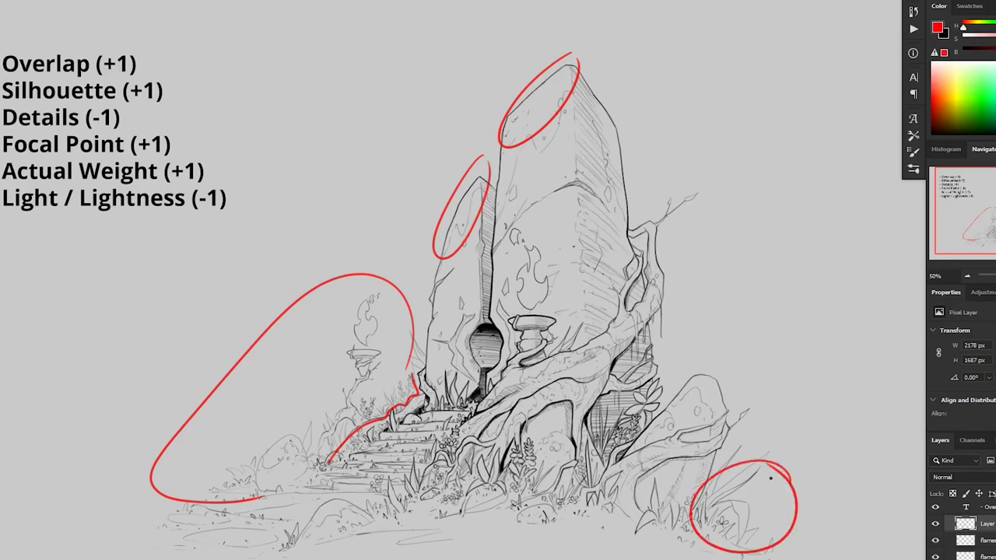